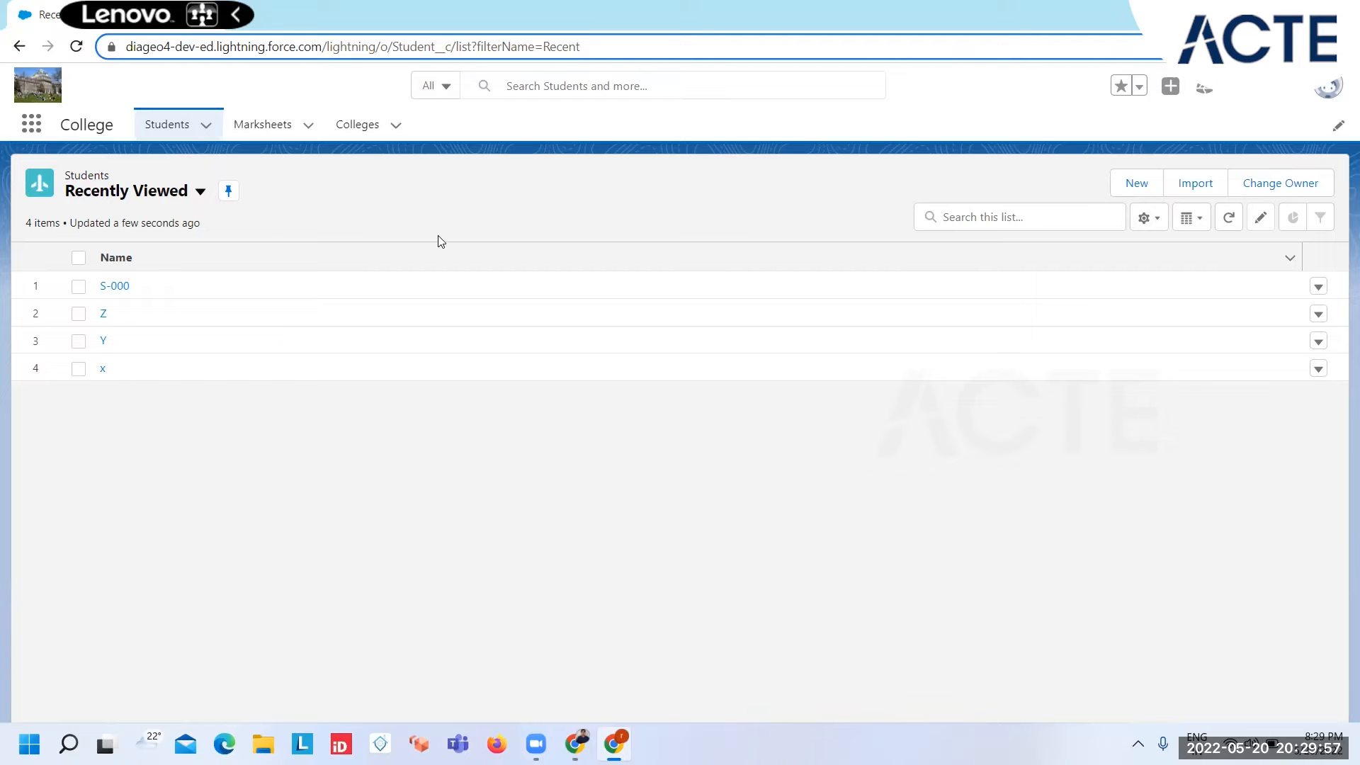
Step: Open Setup and find the Profiles page by searching for "Profile"
click(1259, 91)
click(1192, 163)
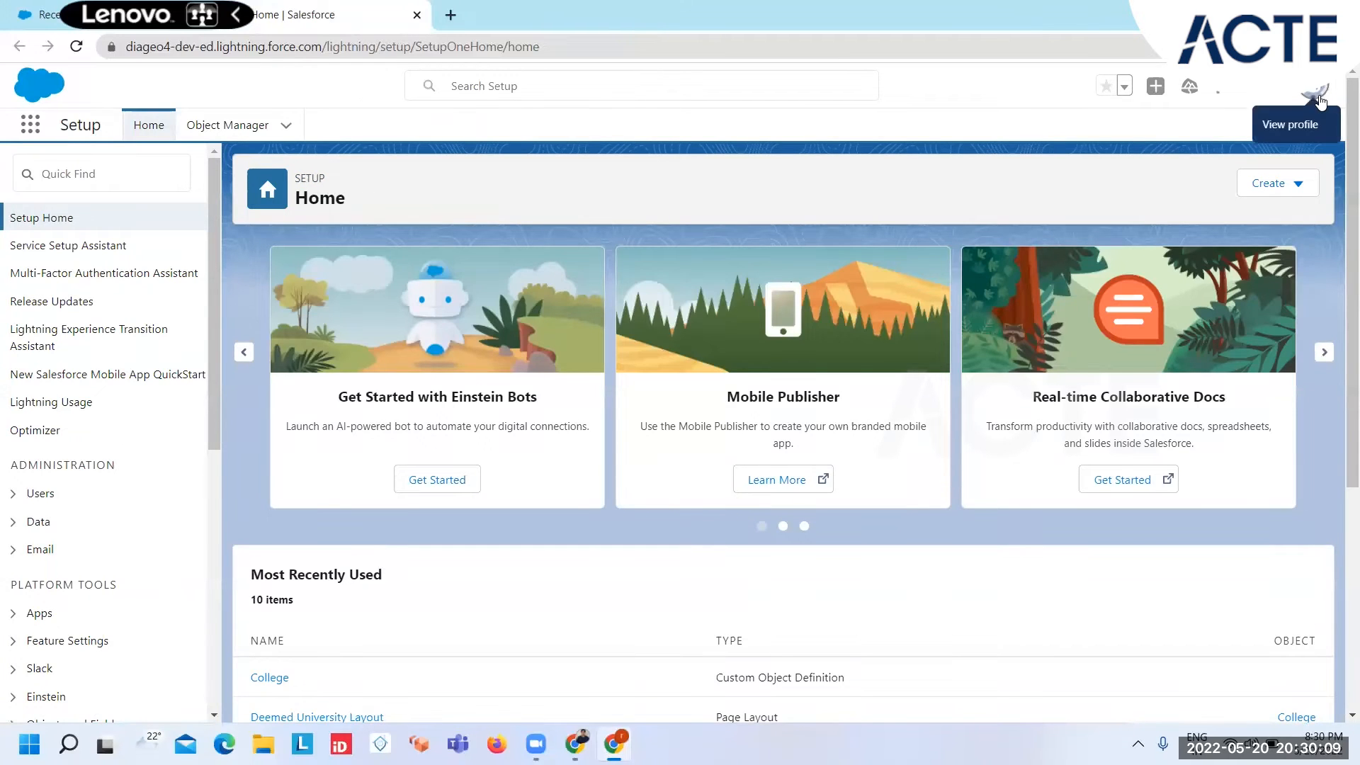
click(46, 174)
text(Pro)
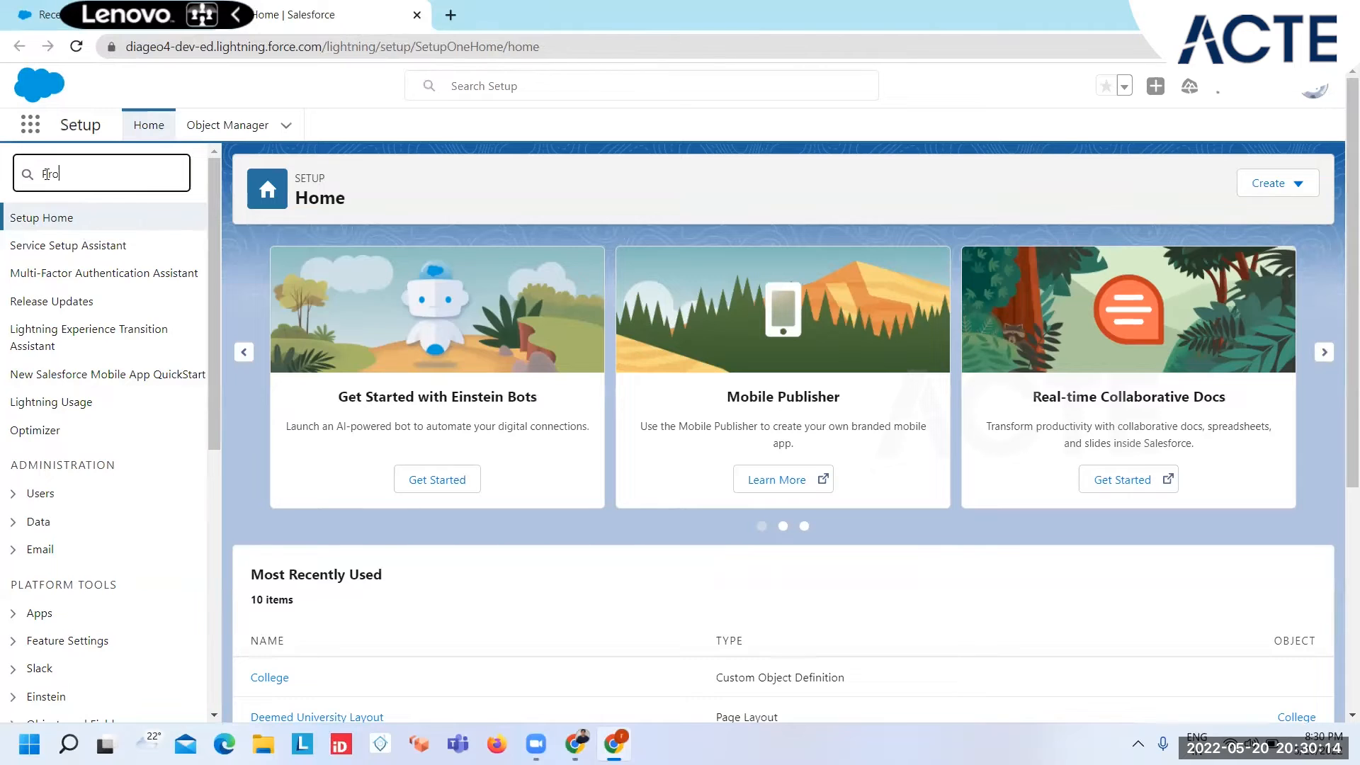
text(file)
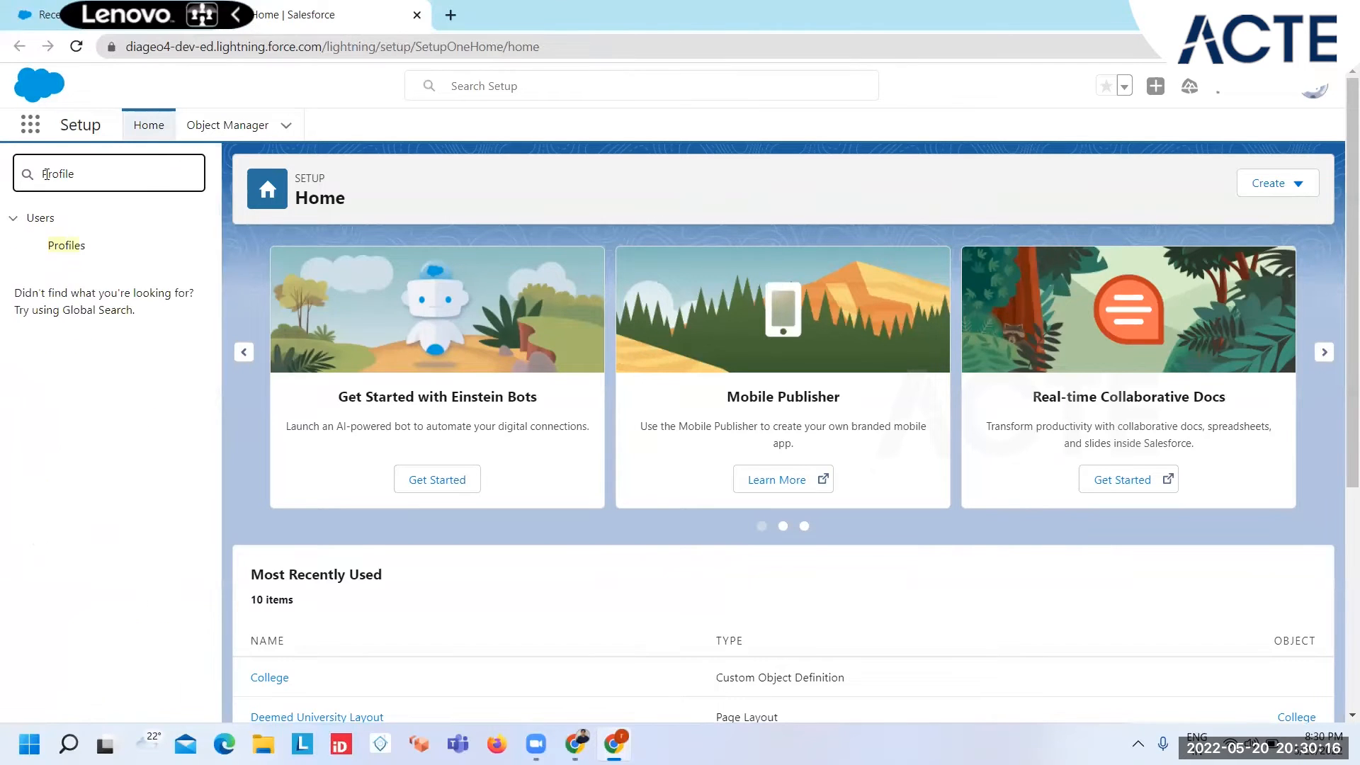
click(67, 245)
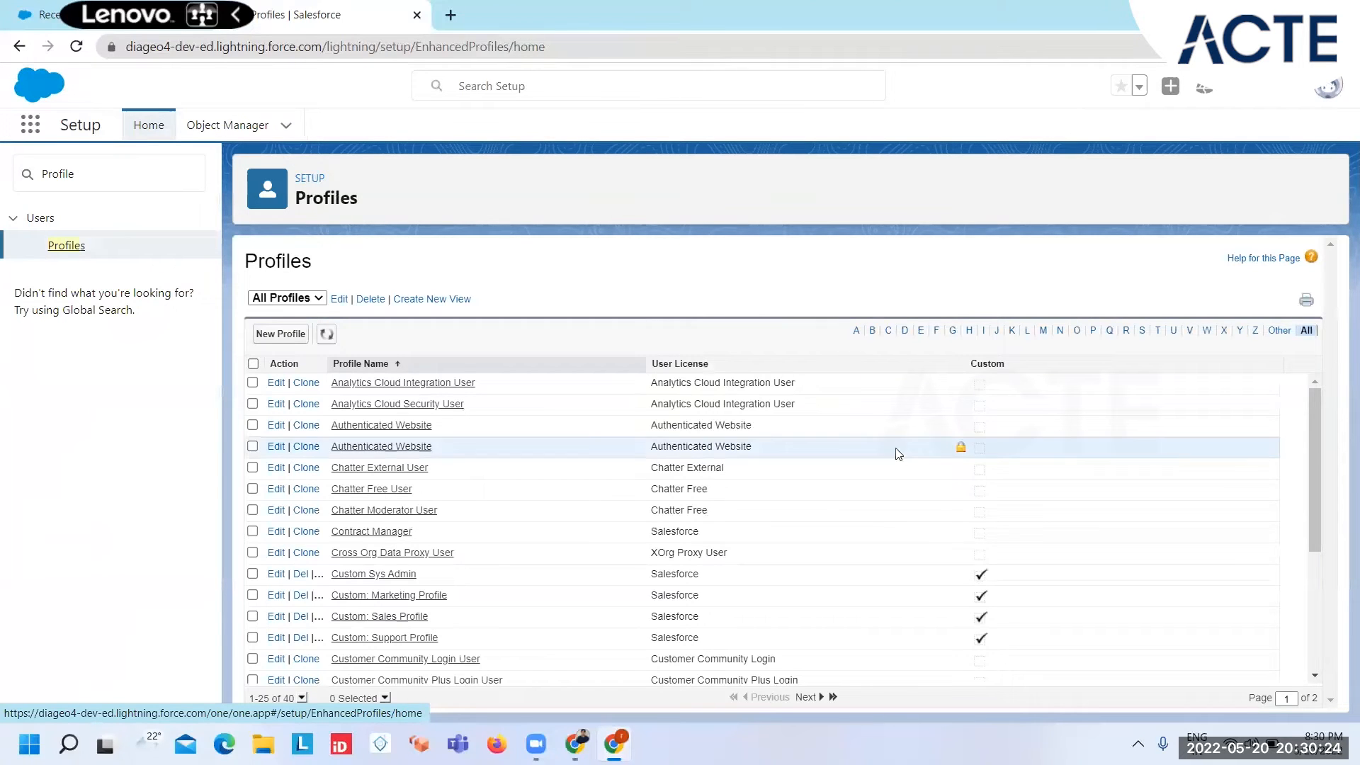
Step: Look up the System Administrator profile on the second page of the profile list
scroll(874, 507, down, 3)
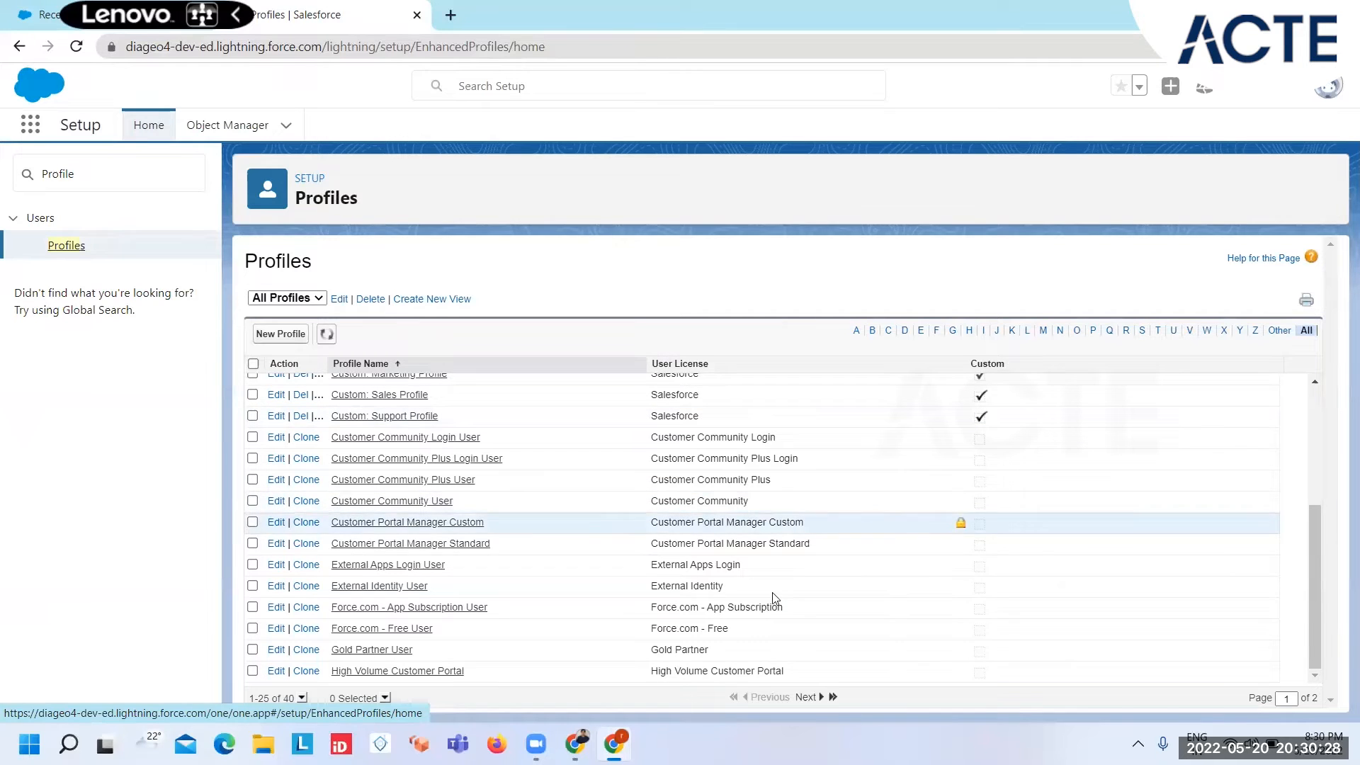
click(811, 699)
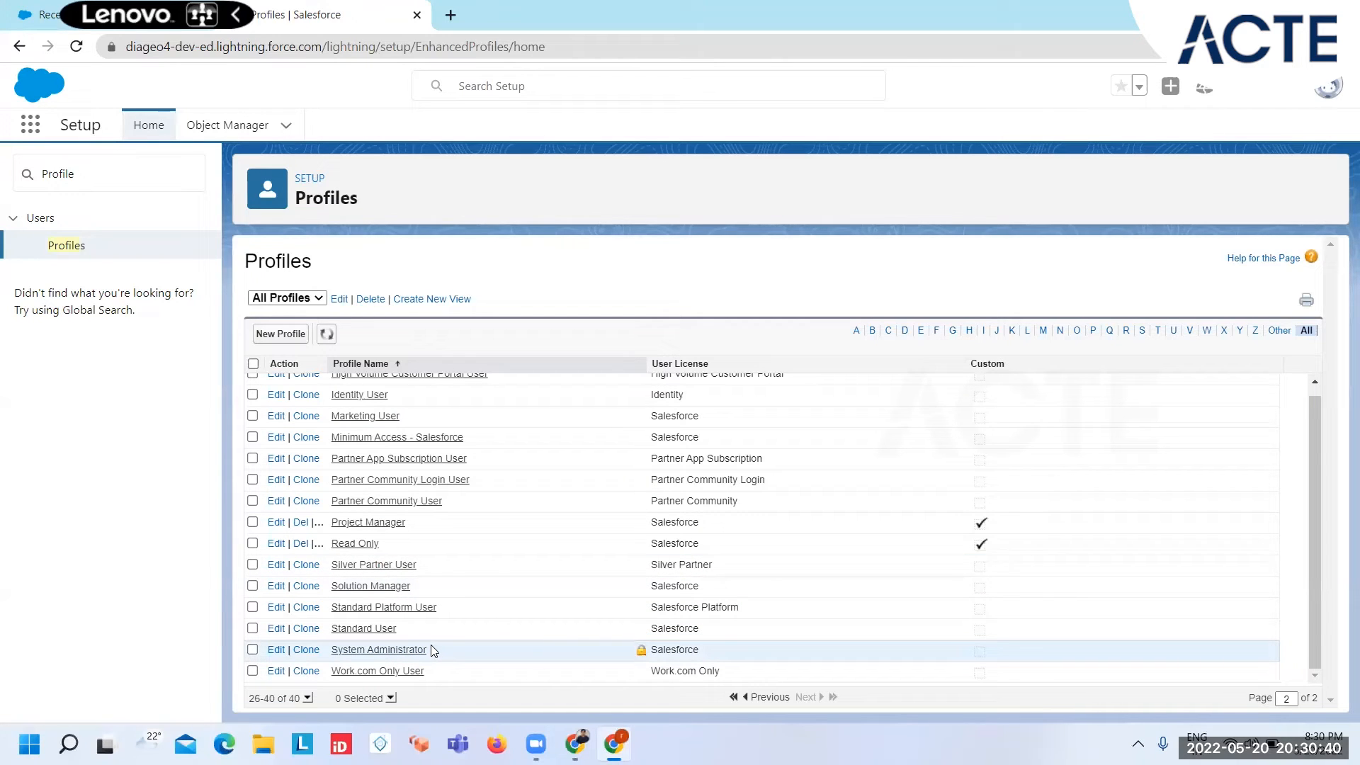
drag(434, 657, 332, 655)
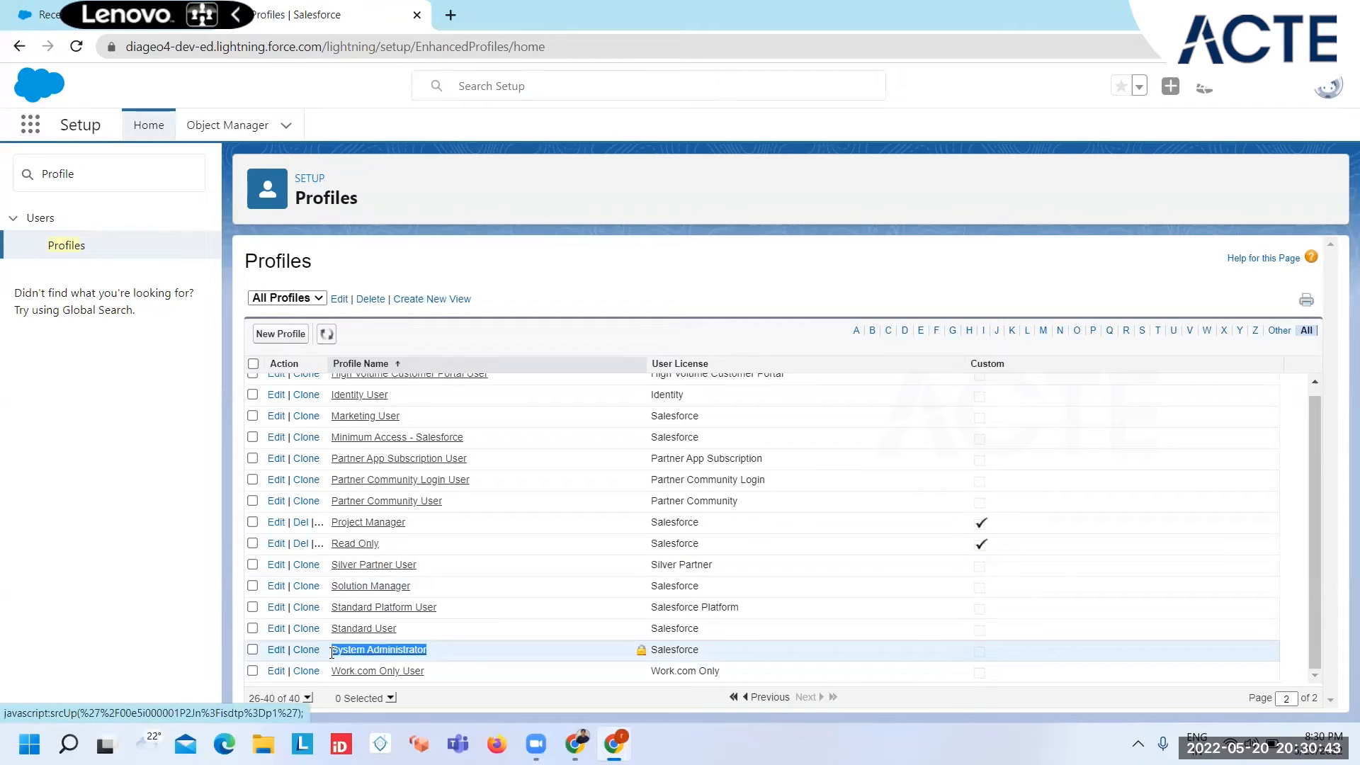
Step: Sort the profile list by the Custom column and create a custom profile named Backup SYS ADMIN
click(985, 363)
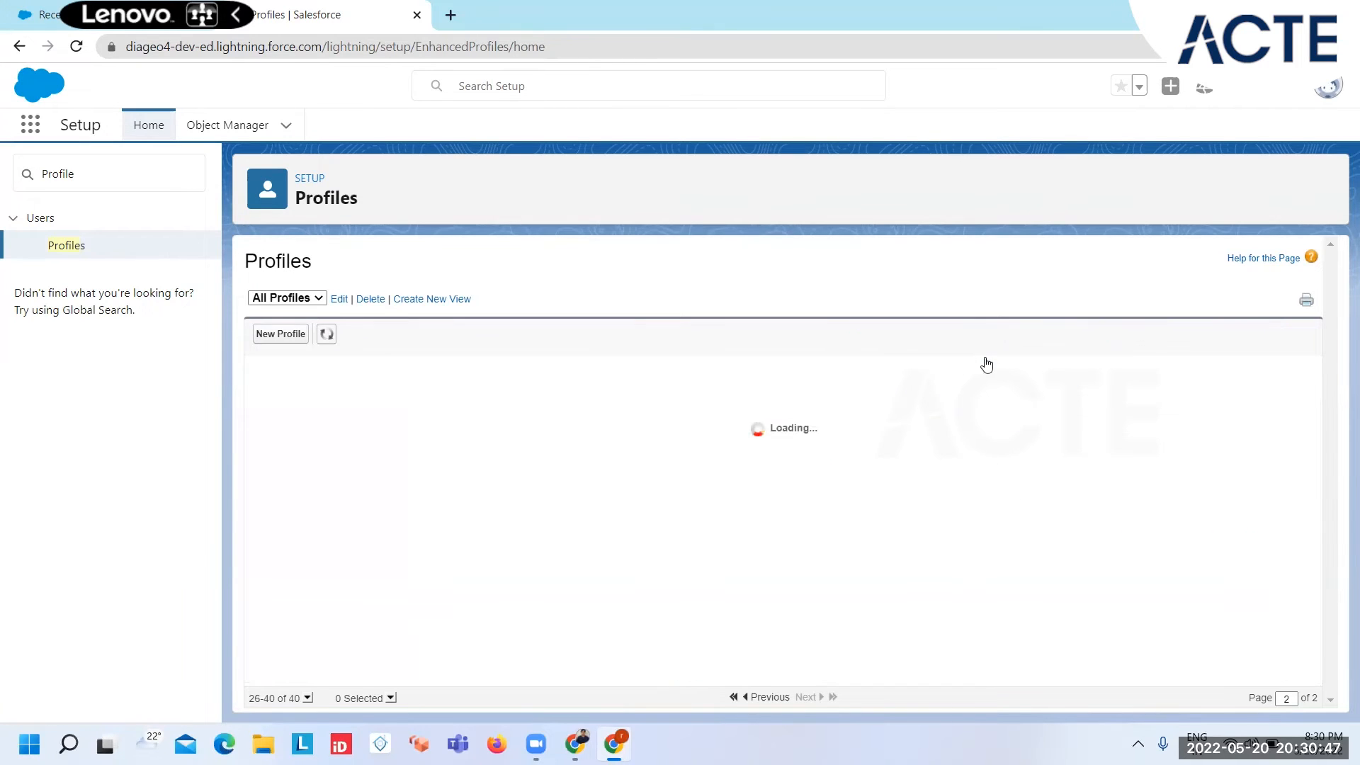
click(987, 363)
scroll(470, 544, down, 3)
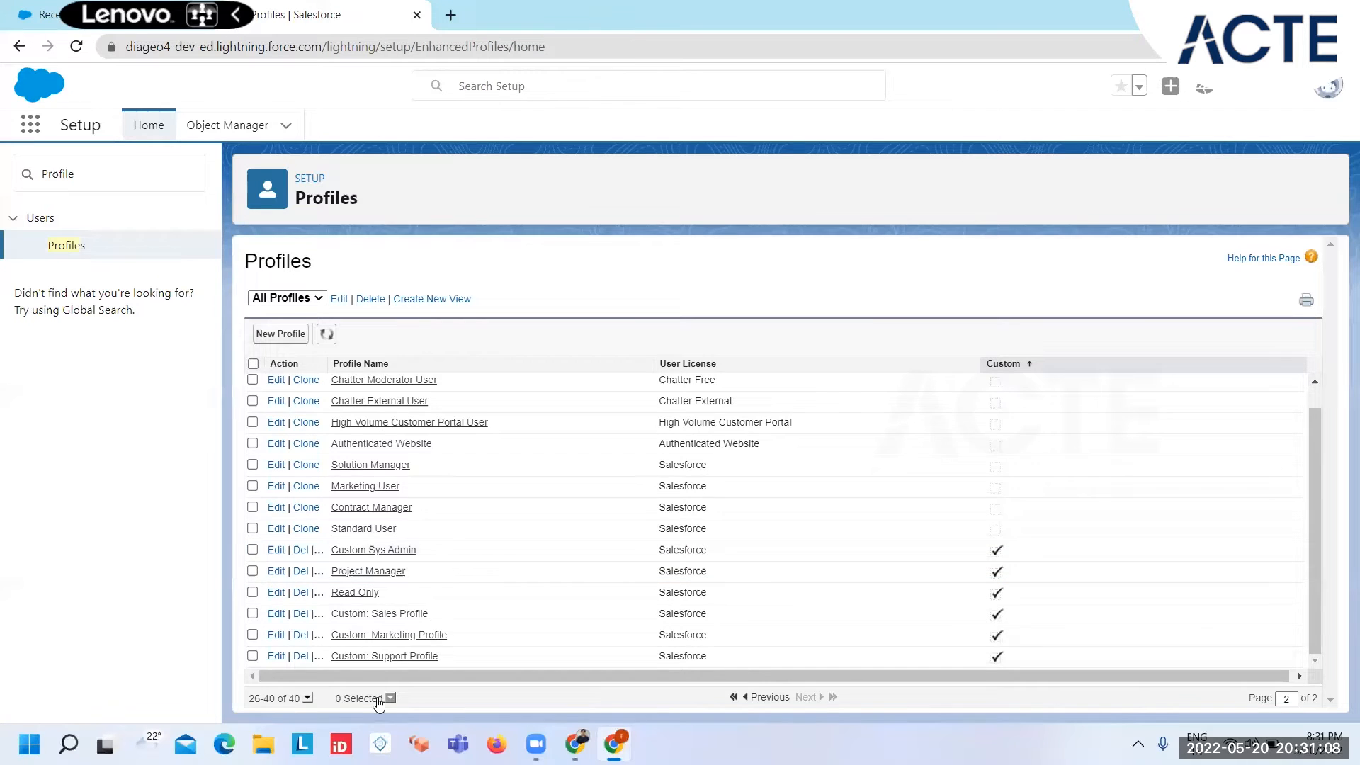
click(373, 364)
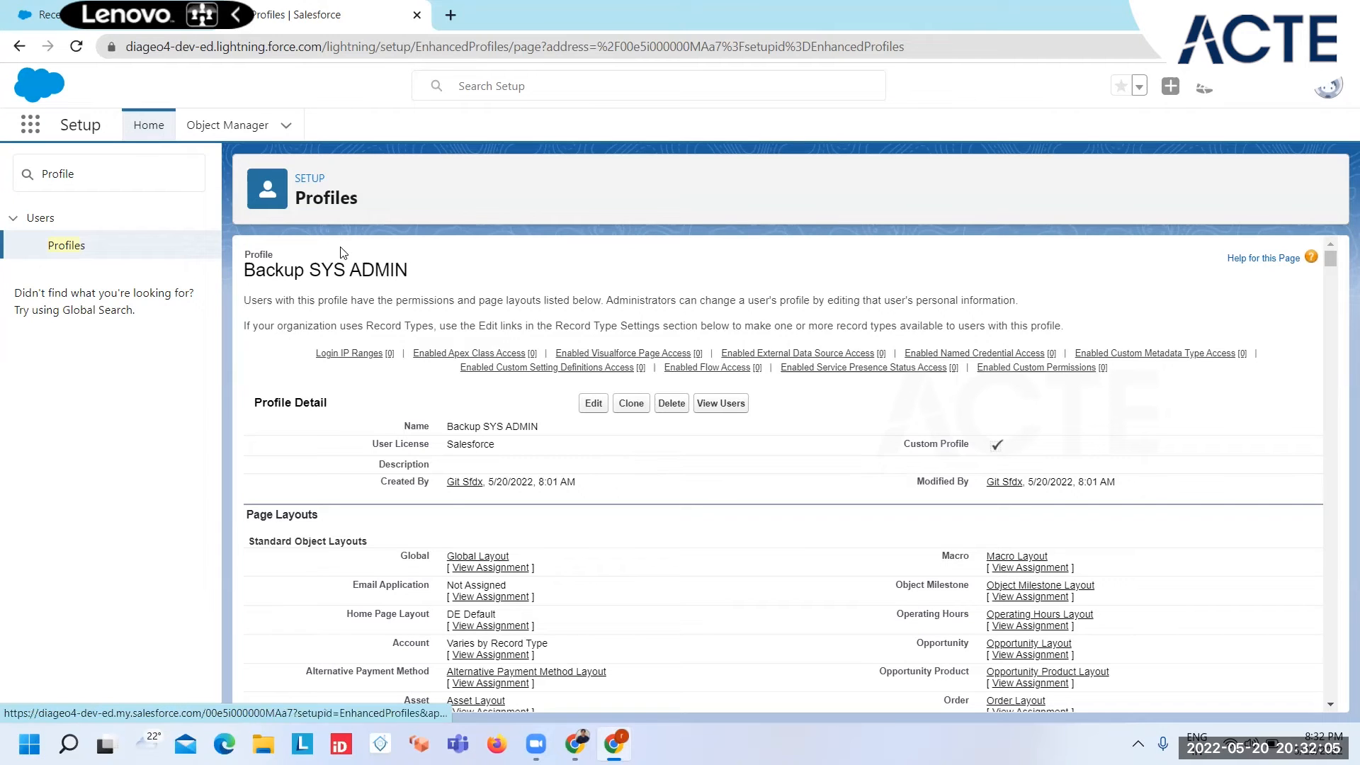
Step: Search Setup for "users" and open the All Users list in a new browser tab
click(35, 27)
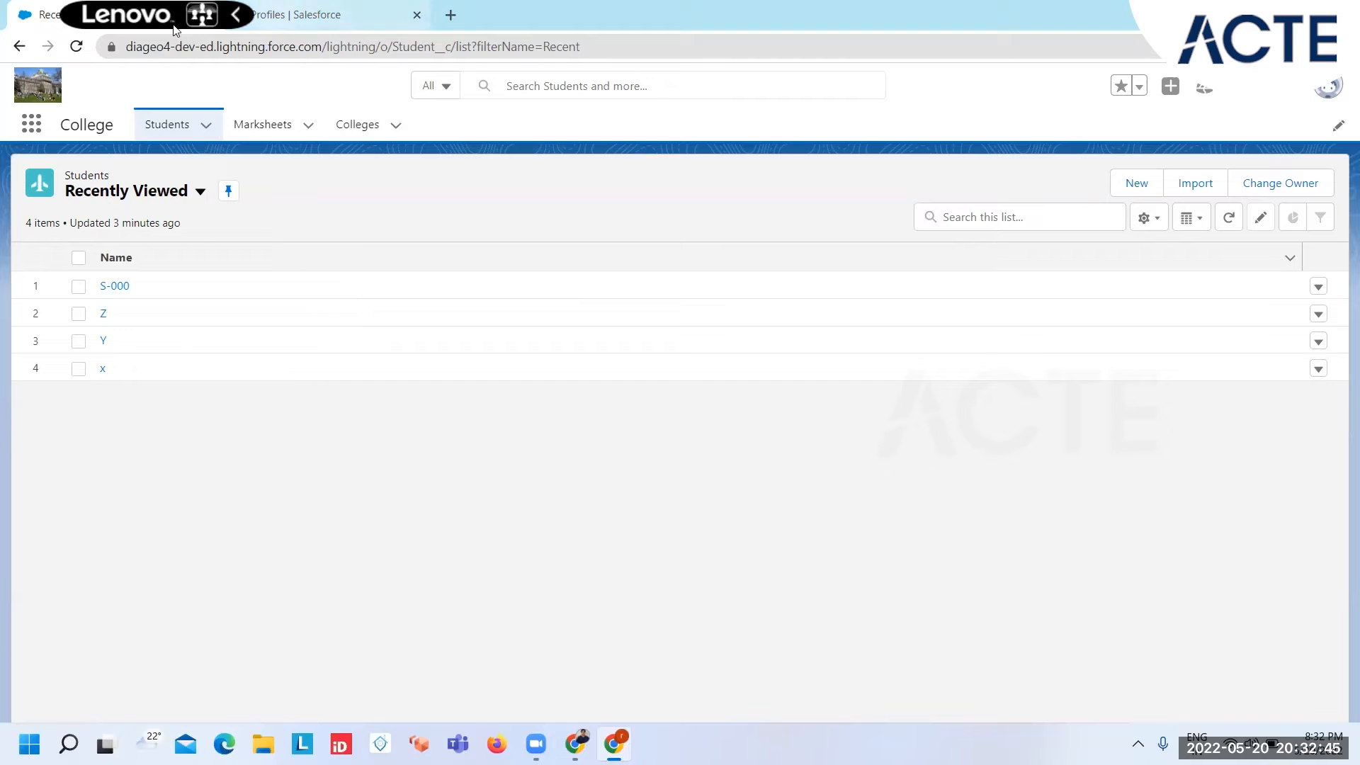
click(305, 14)
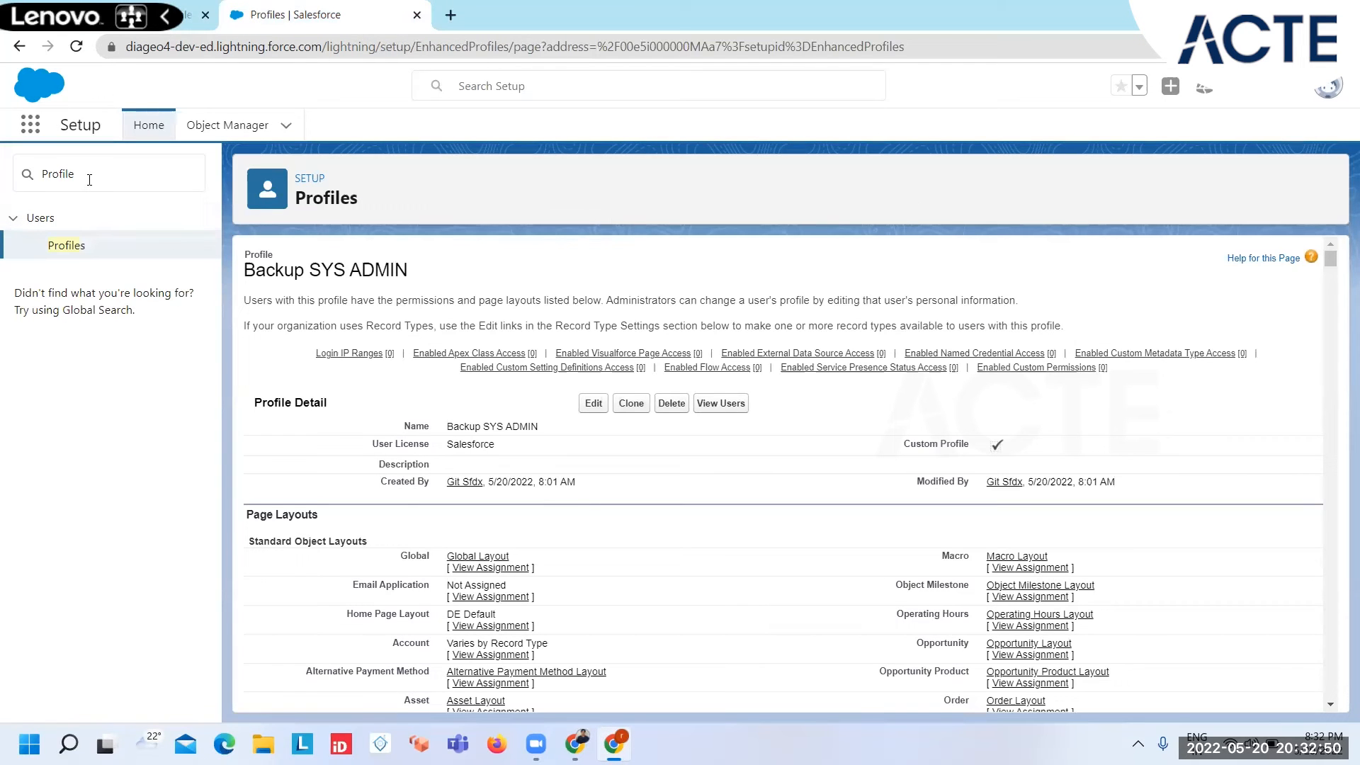
drag(89, 179, 2, 180)
text(users)
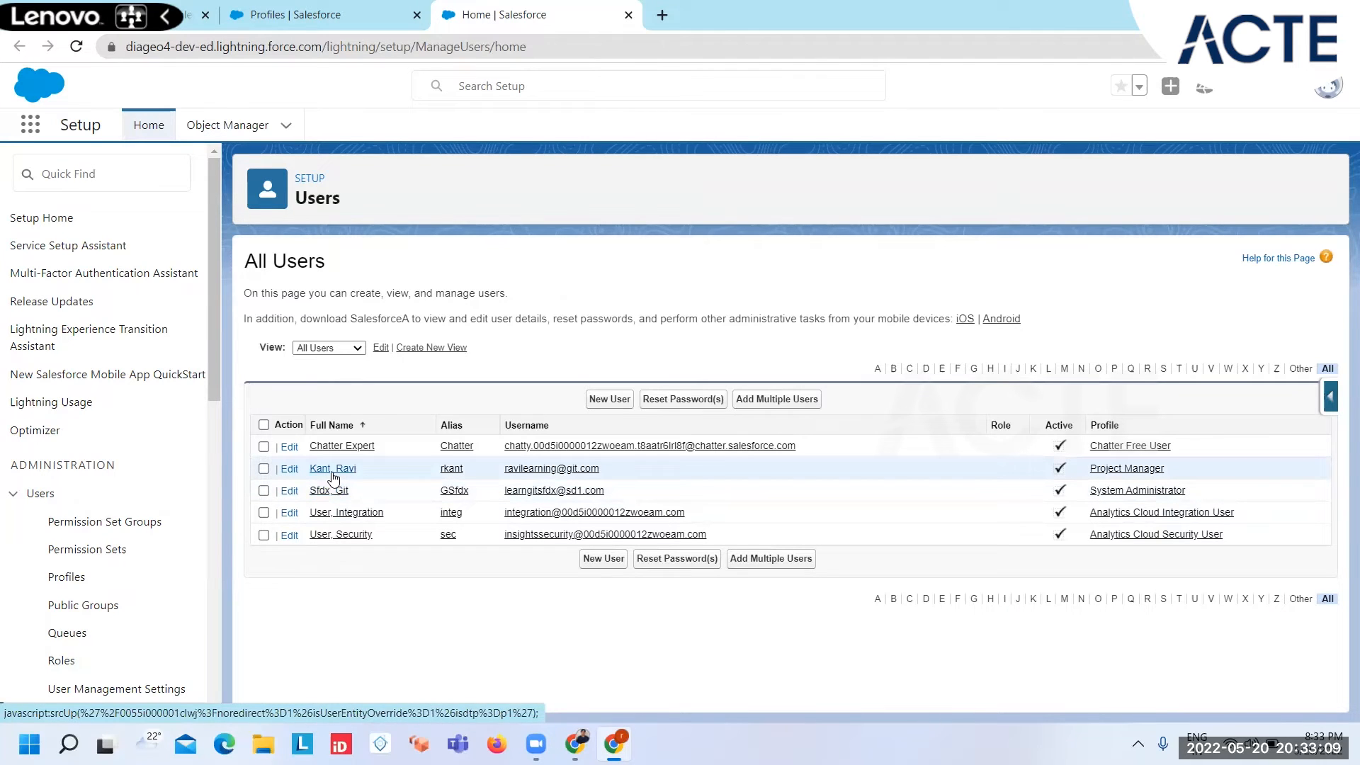
Step: Assign the Backup SYS ADMIN profile to the user who has the Project Manager profile and save the user
click(292, 471)
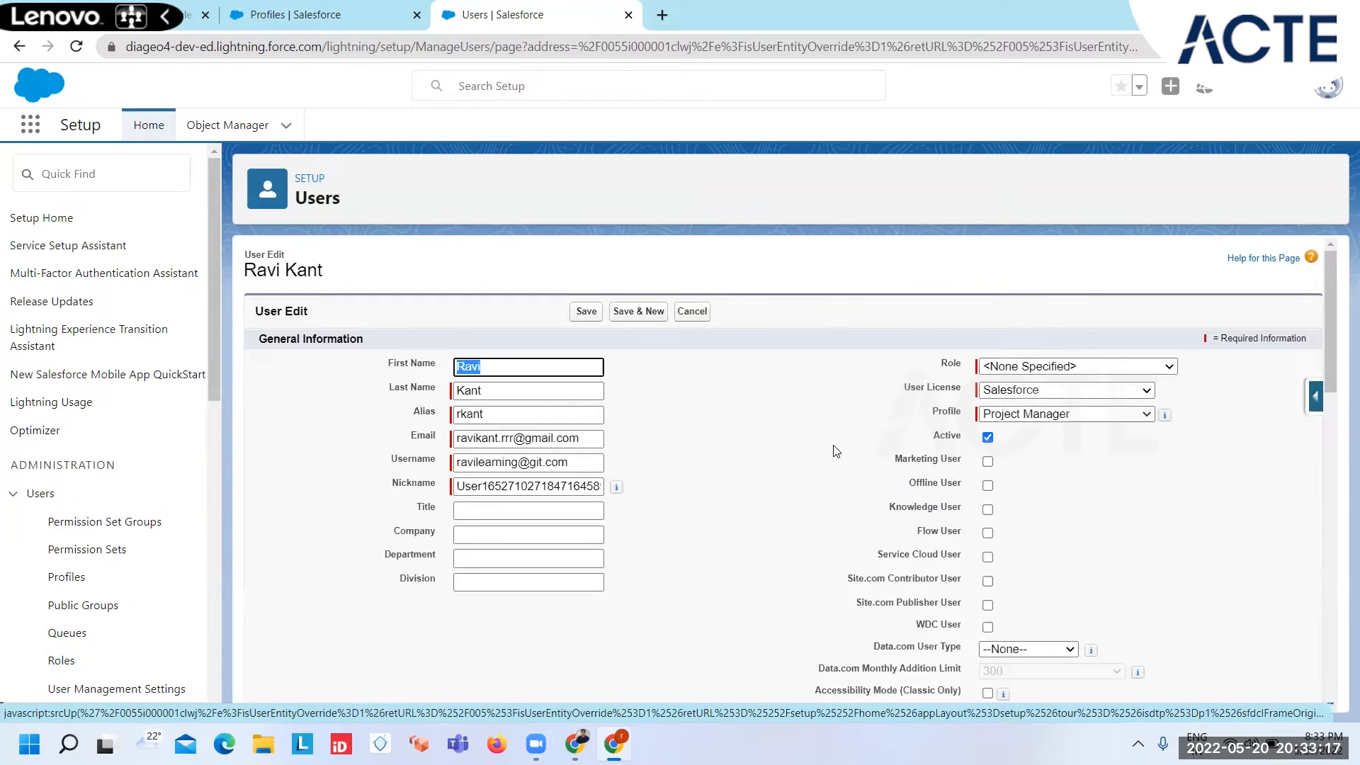
click(1075, 420)
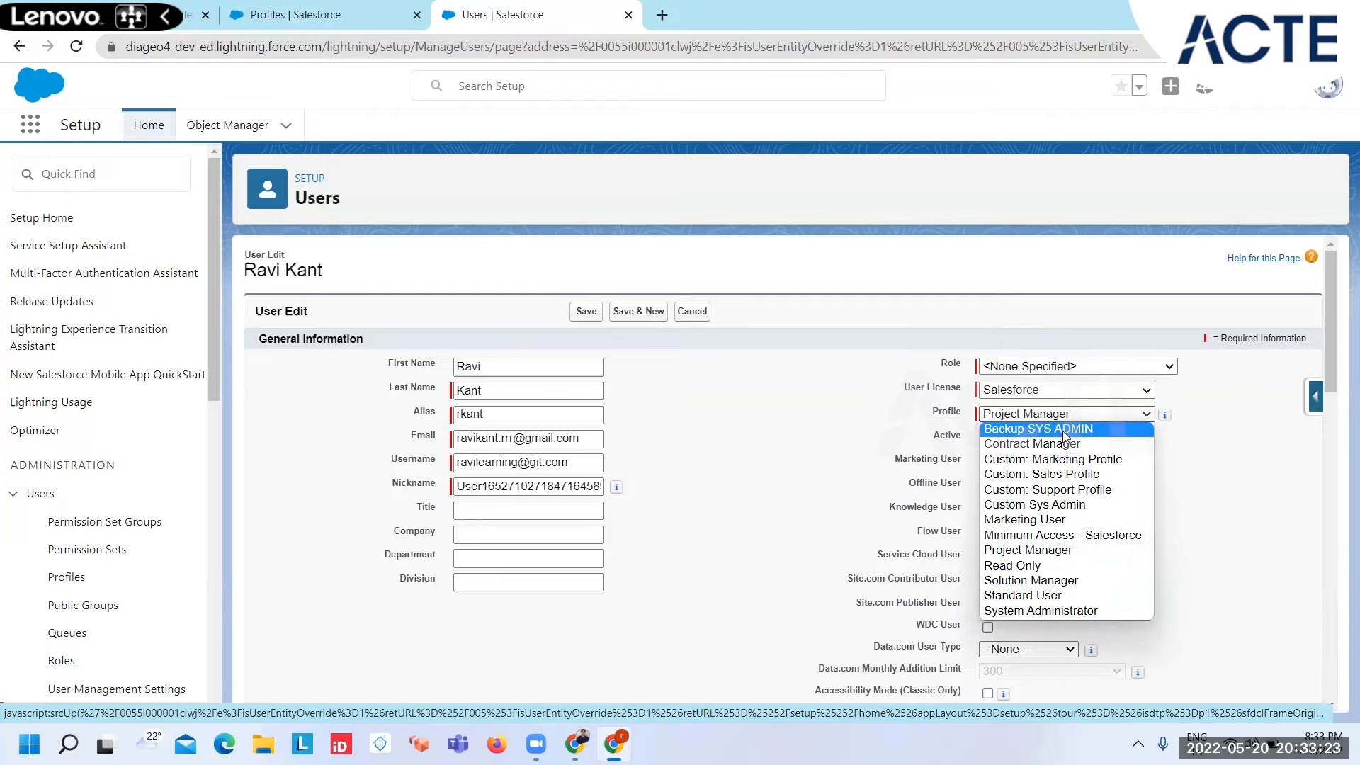
click(1062, 429)
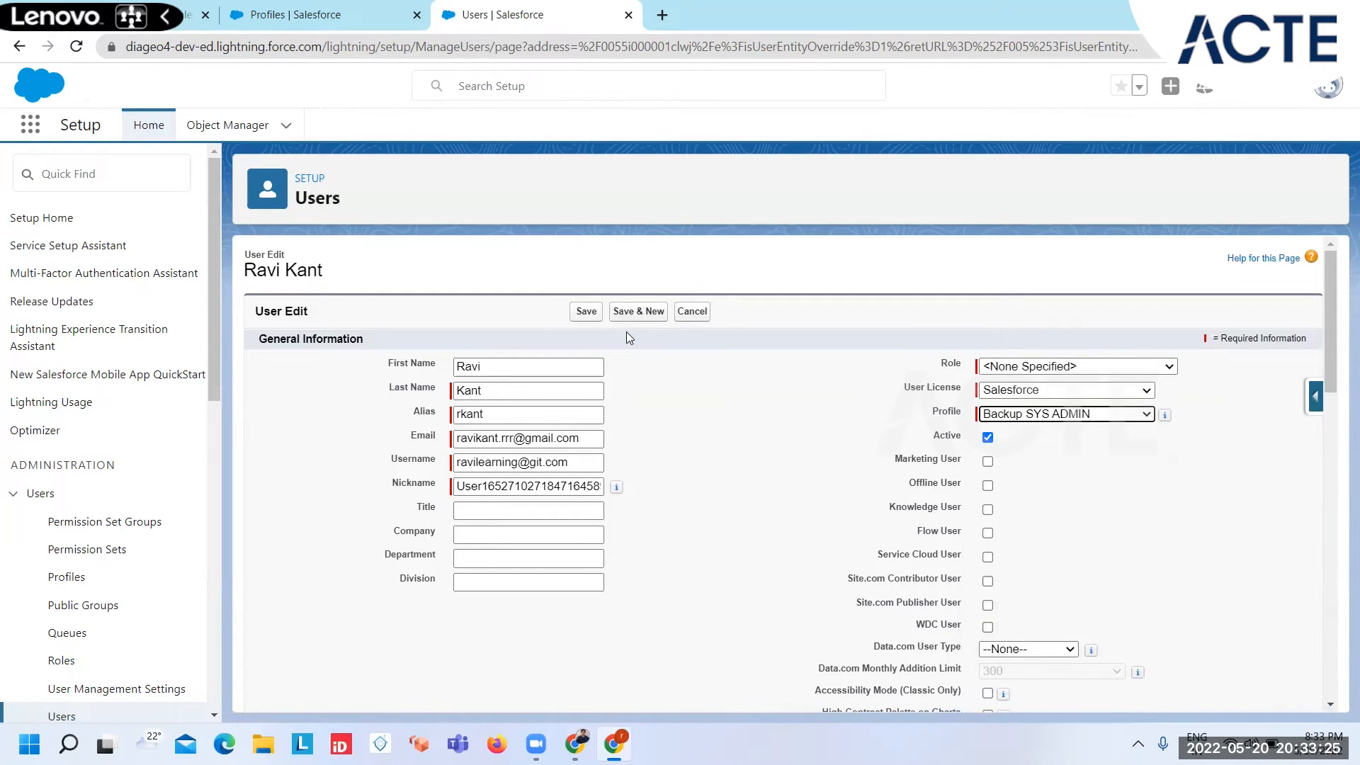
click(587, 312)
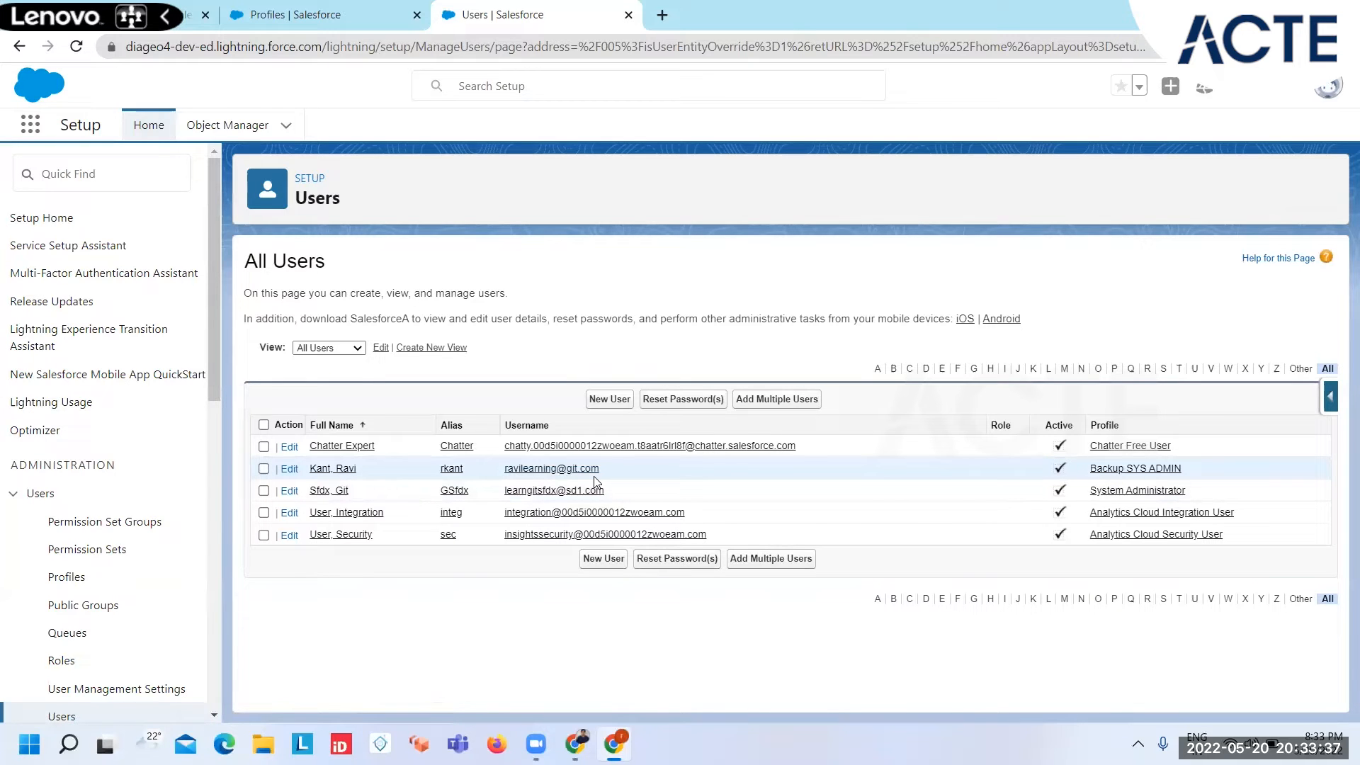
Step: Sign in to a separate browser window with that user's username, check the logged-in account, and return to the All Users list
drag(594, 476, 502, 473)
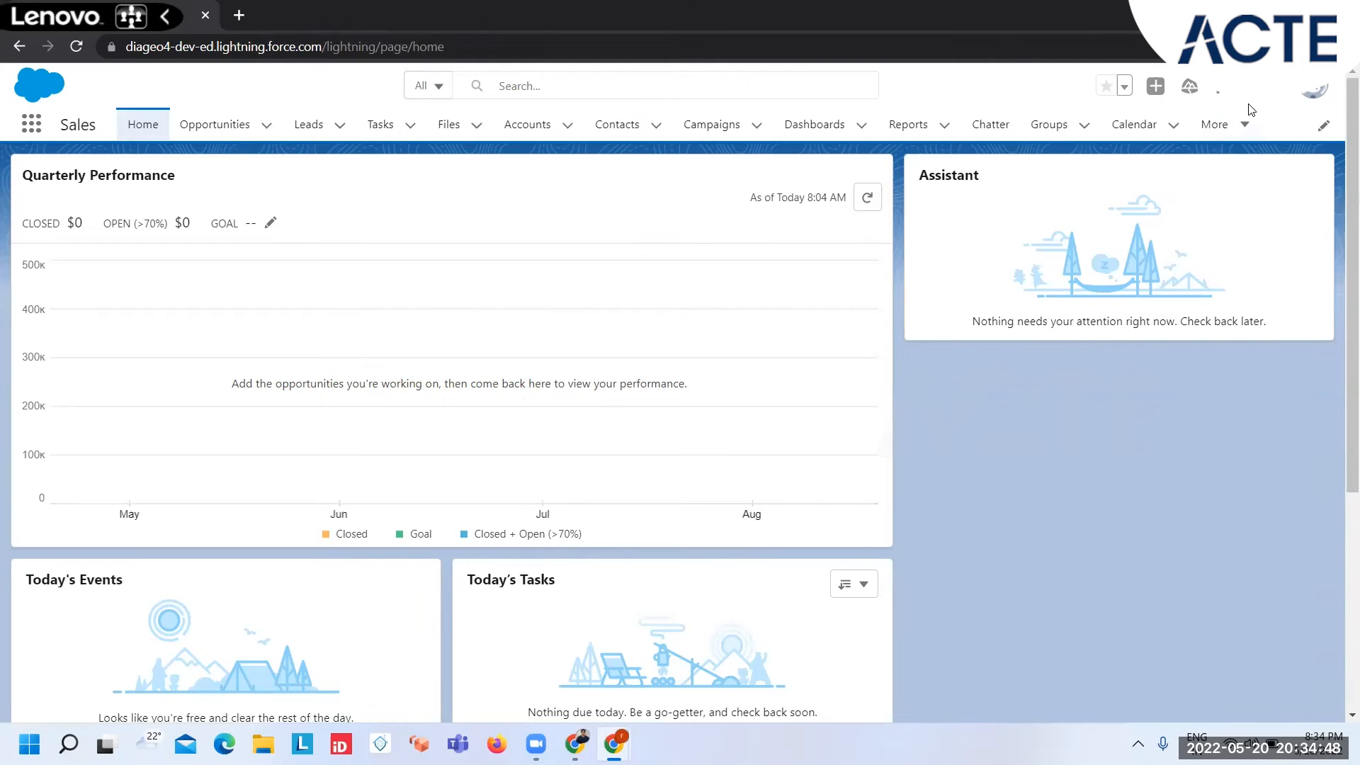
click(1314, 90)
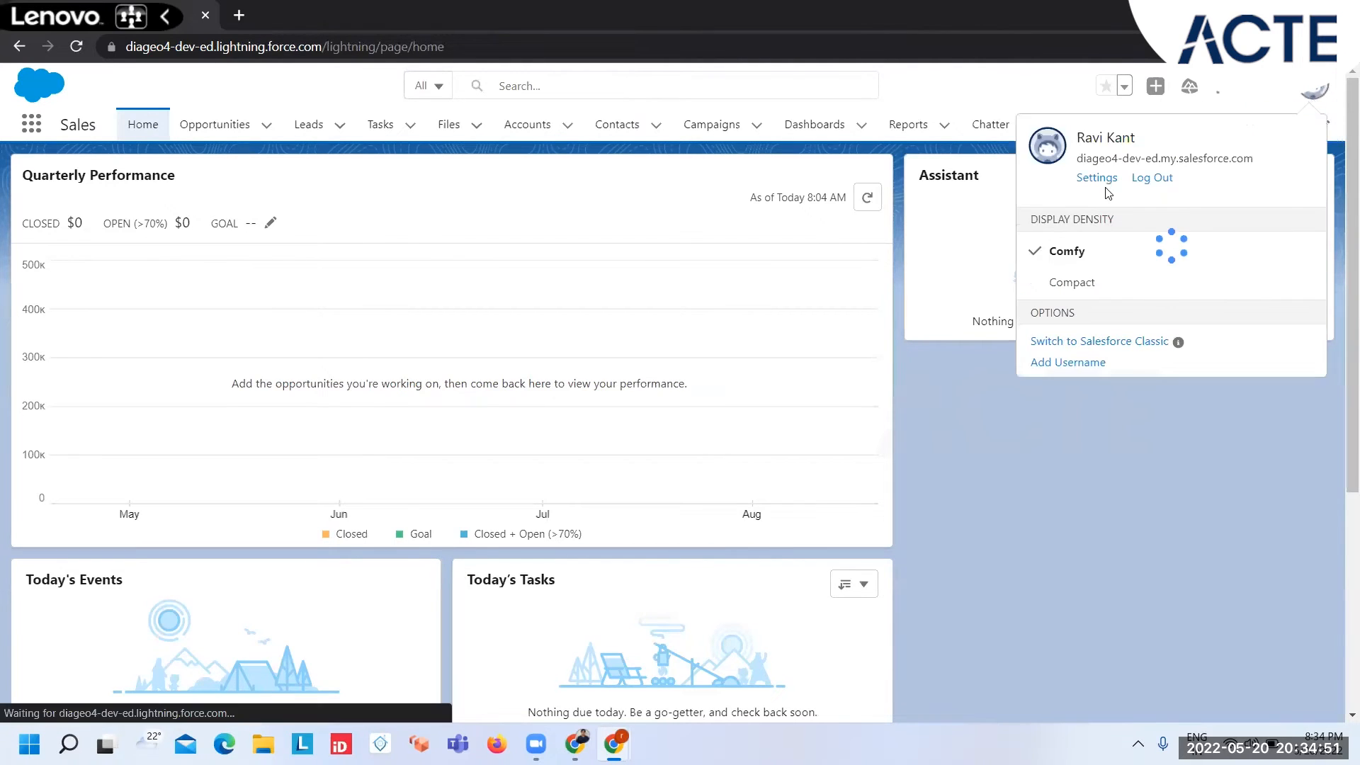
click(1010, 437)
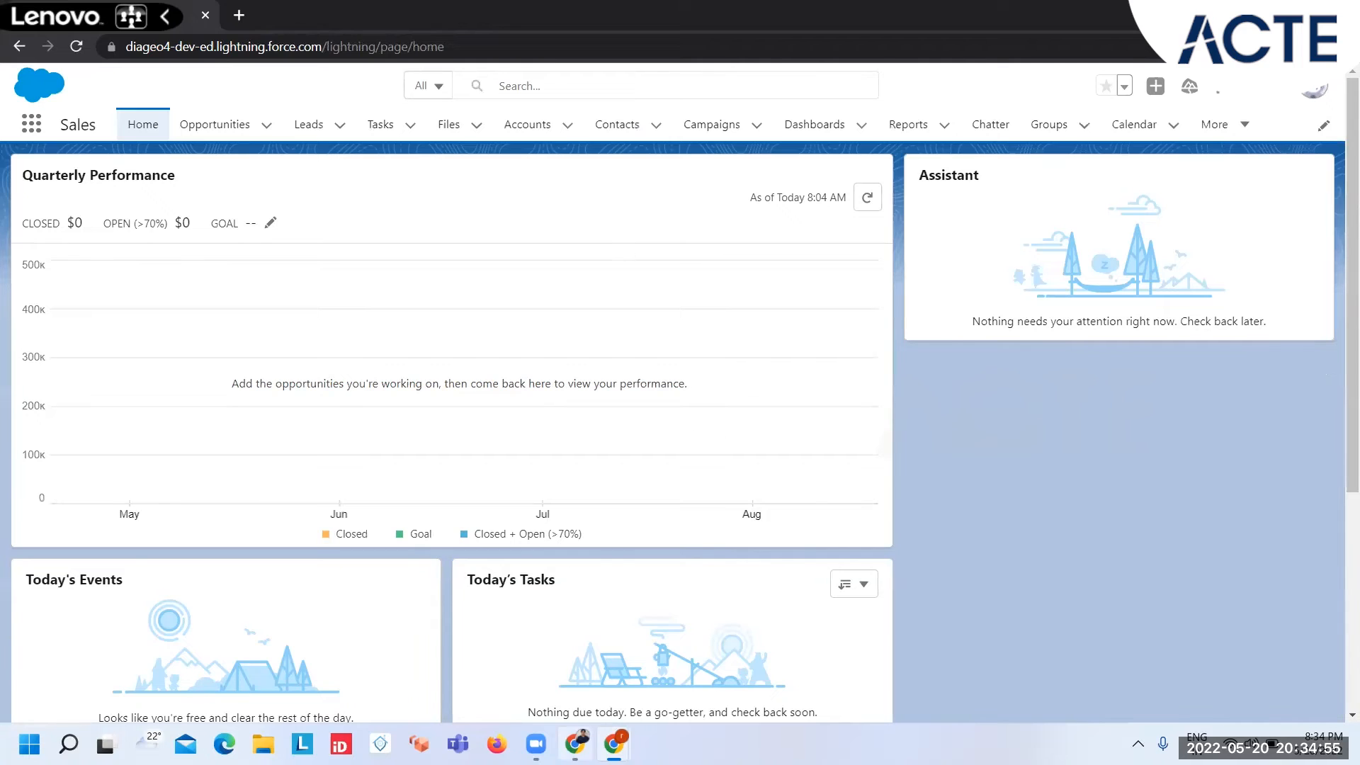
click(538, 513)
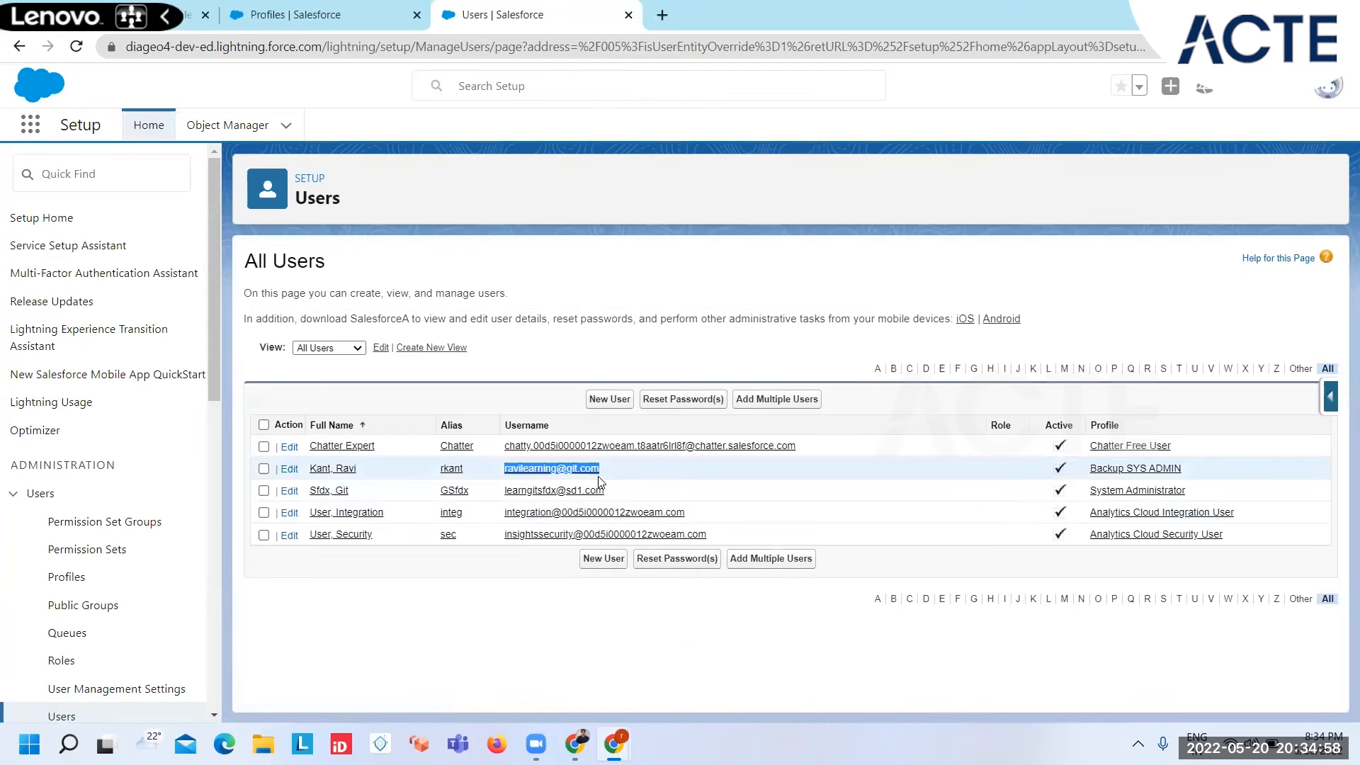
Step: Find each occurrence of "College" in the Backup SYS ADMIN profile, up to the Colleges row under Custom Object Permissions
click(1157, 471)
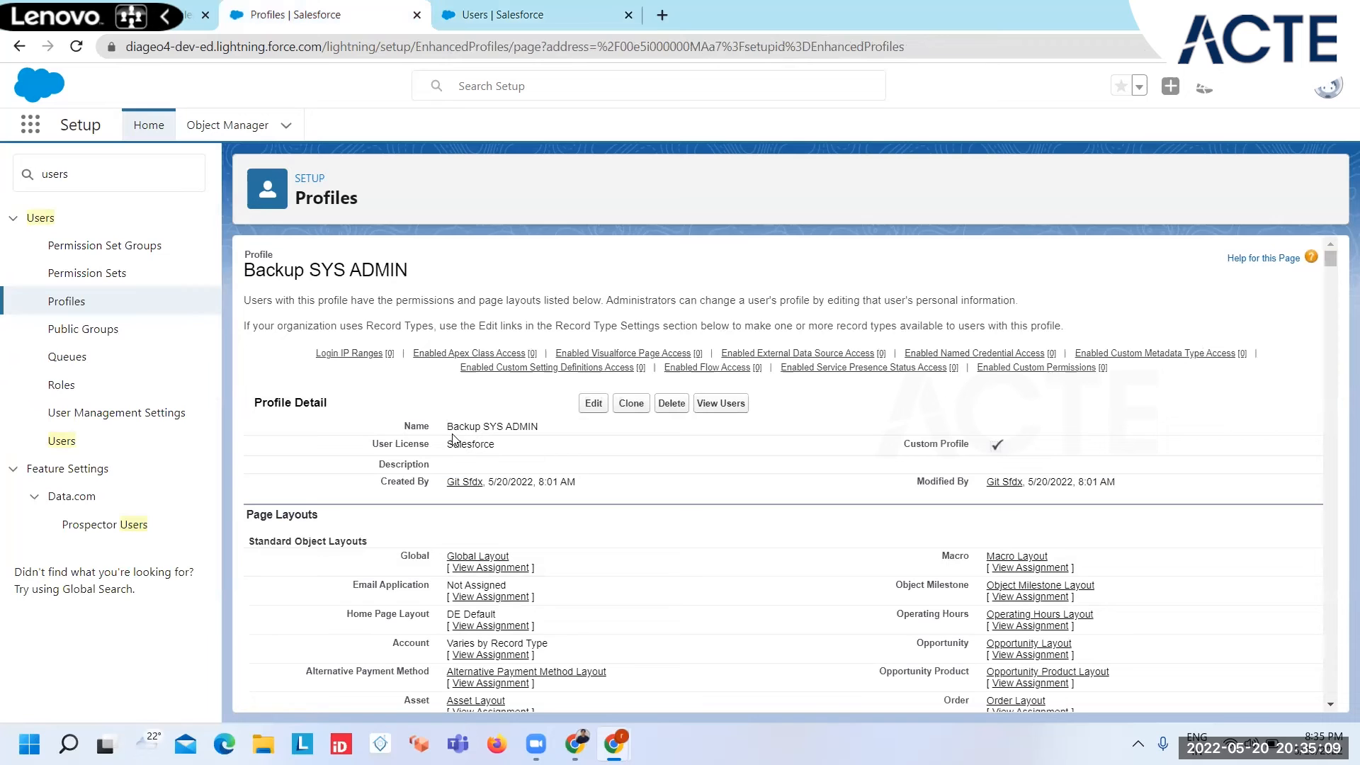
key(ctrl+f)
text(Colllege)
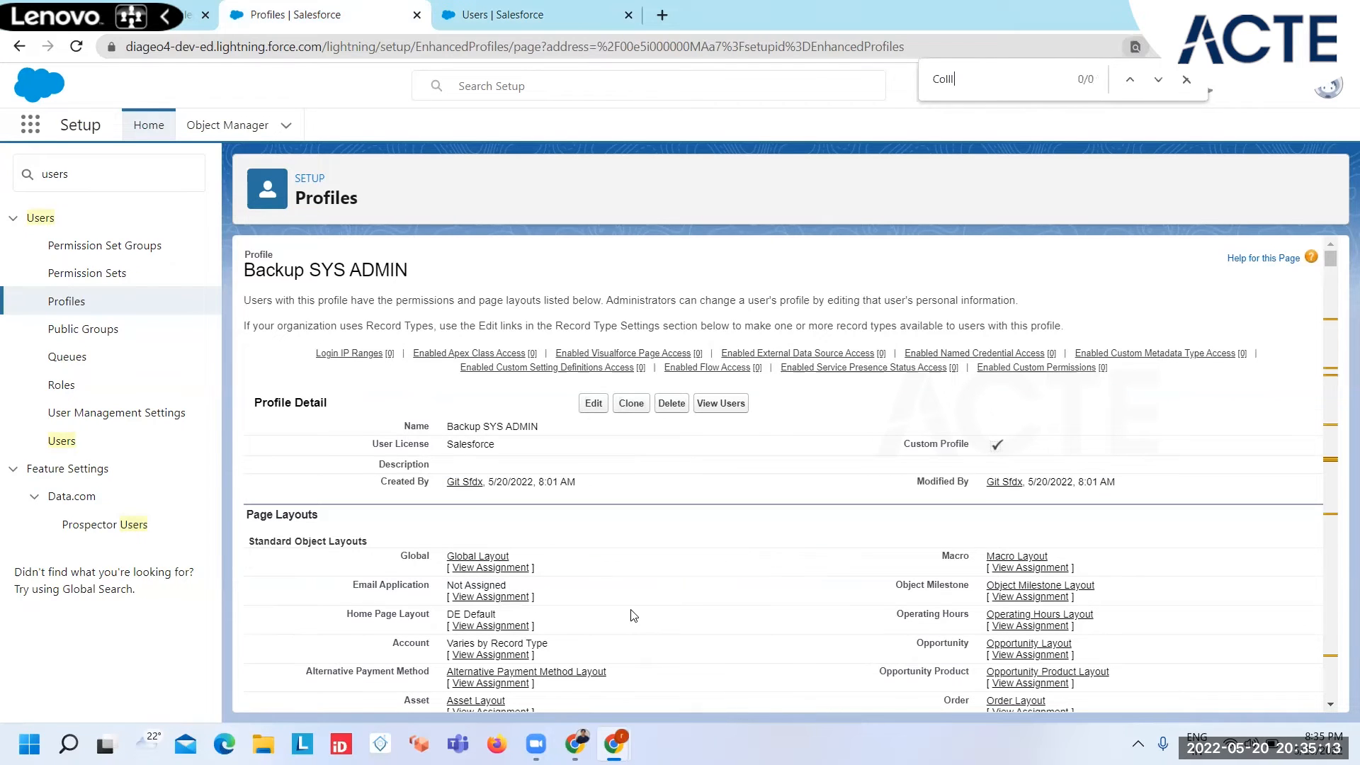
key(BackSpace)
text(ege)
key(Return)
key(Return)
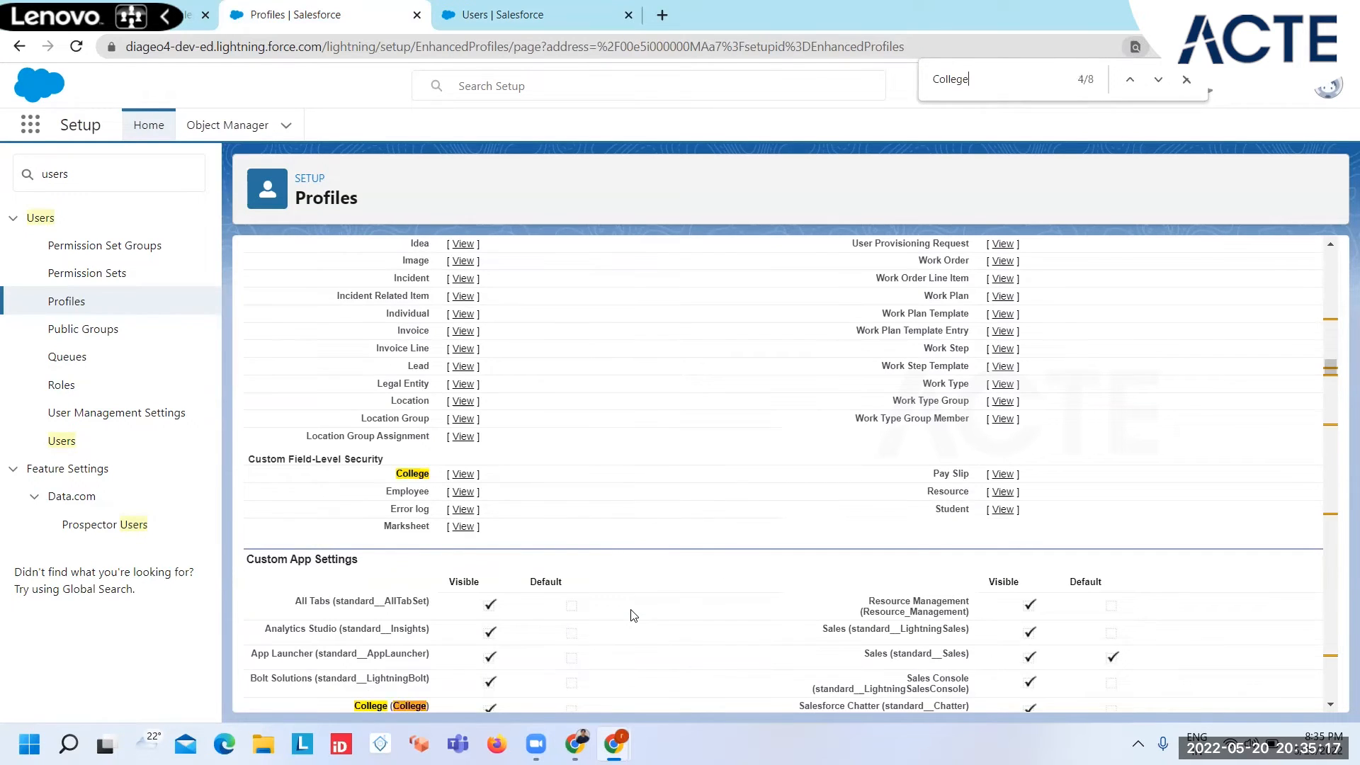
key(Return)
key(Return)
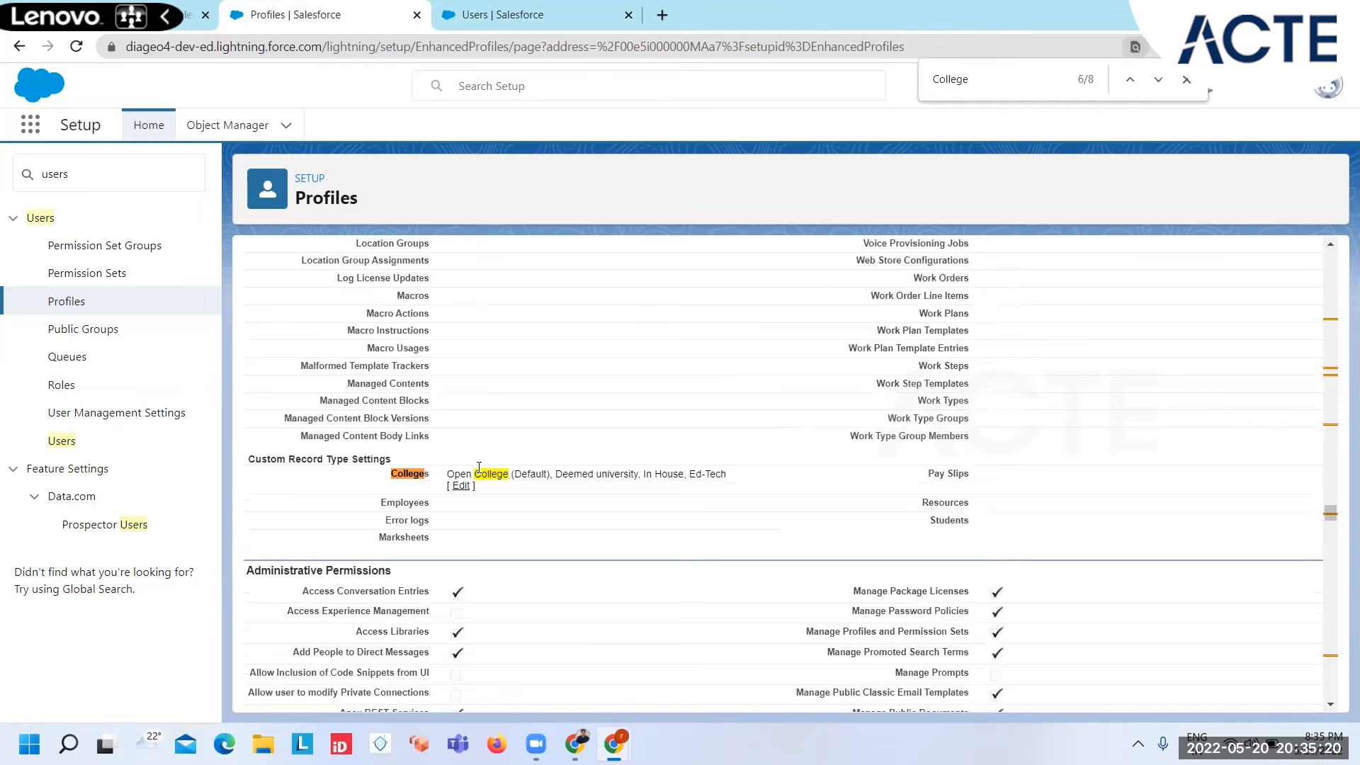
key(Return)
key(Return)
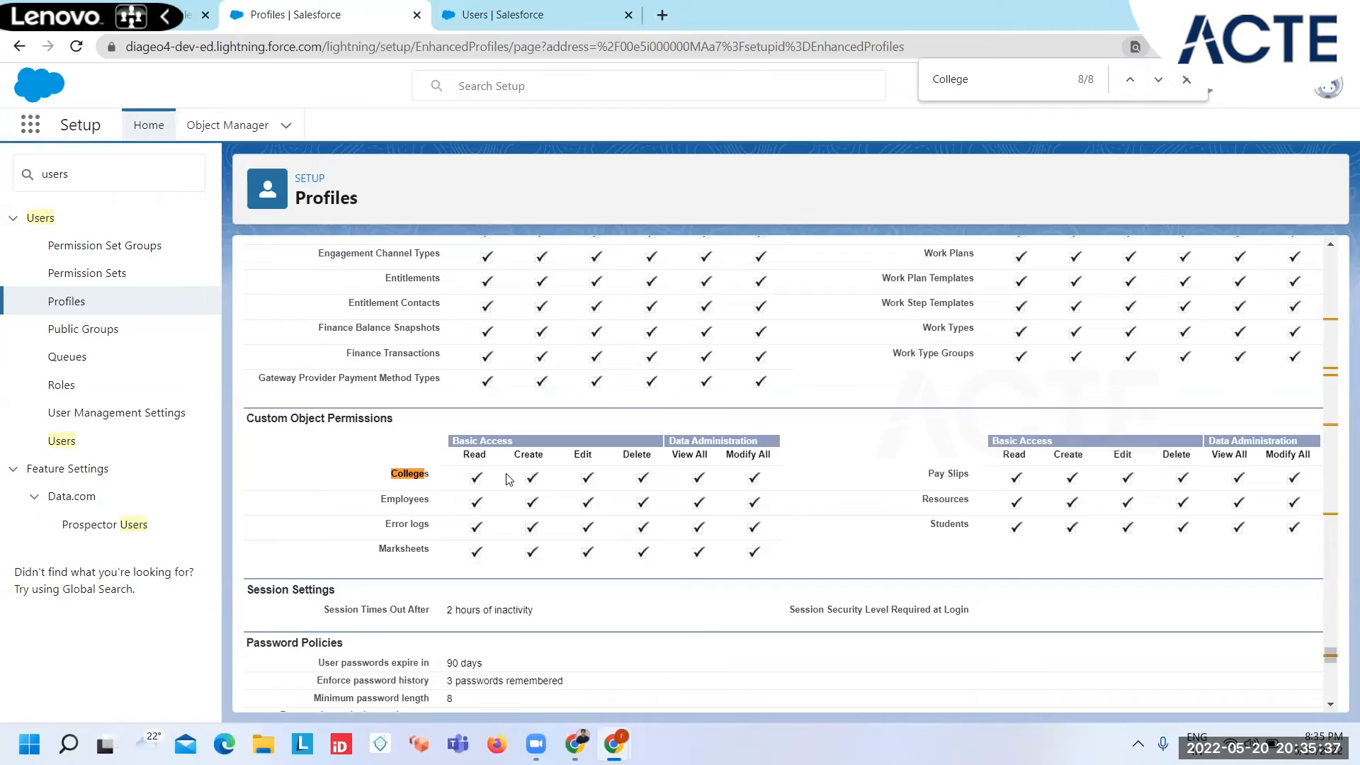
Step: Edit the Backup SYS ADMIN profile to remove its Read permission on Colleges, and save the profile
scroll(506, 479, up, 20)
scroll(506, 479, up, 20)
scroll(507, 479, up, 20)
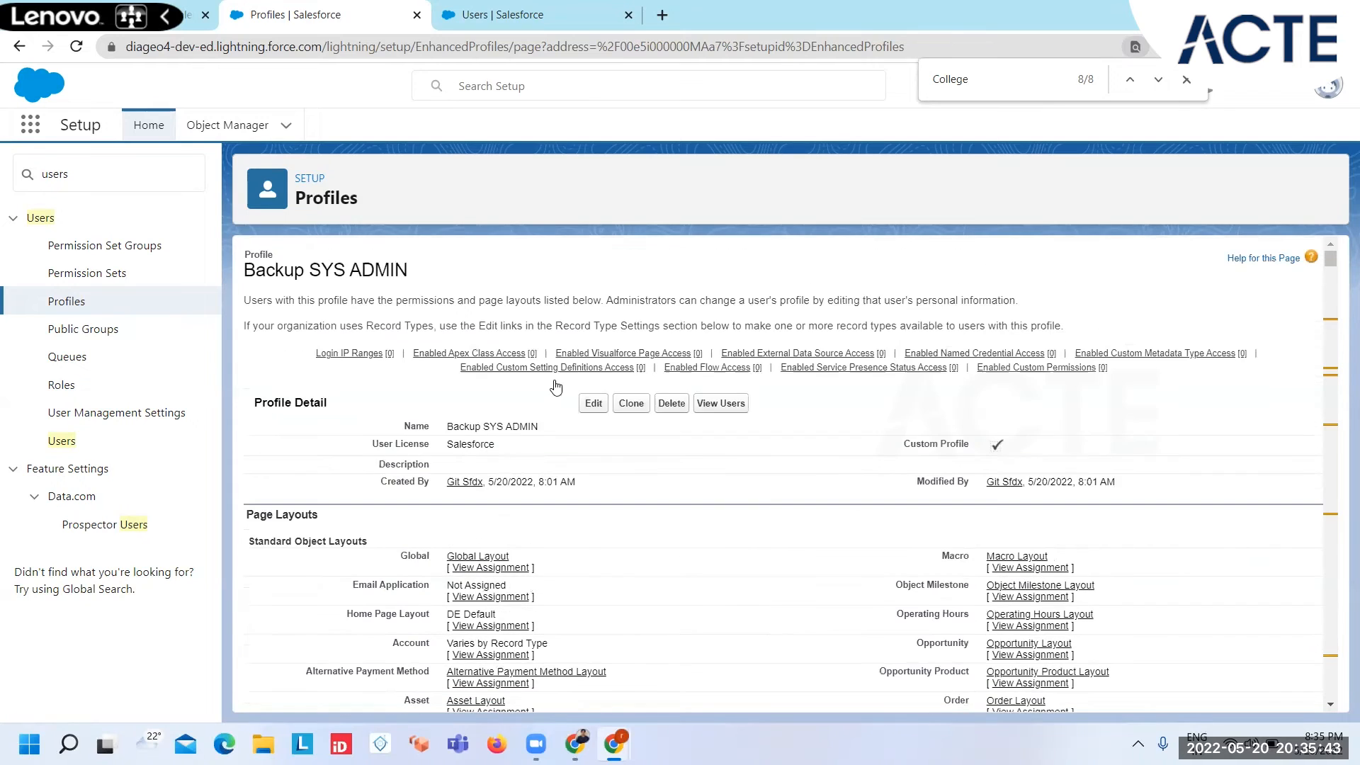
click(595, 404)
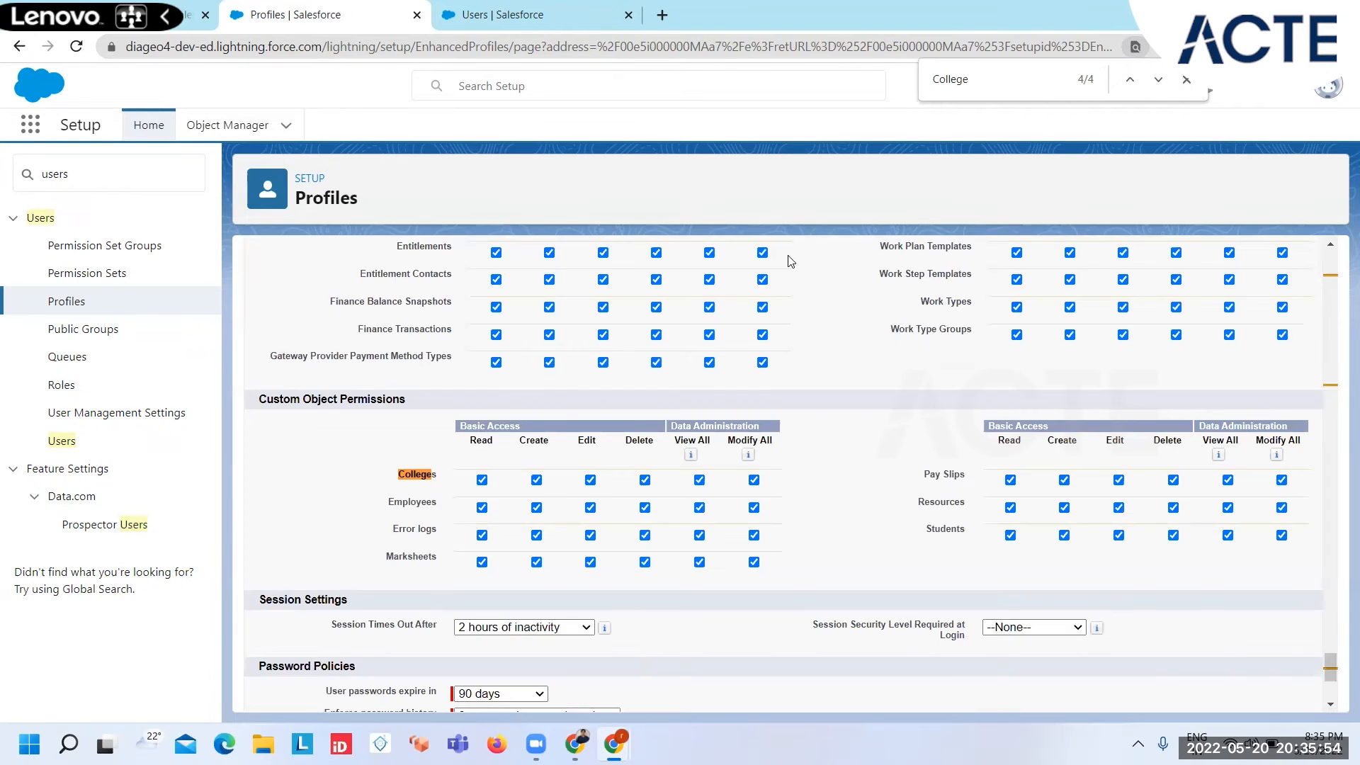
click(483, 481)
scroll(591, 489, up, 15)
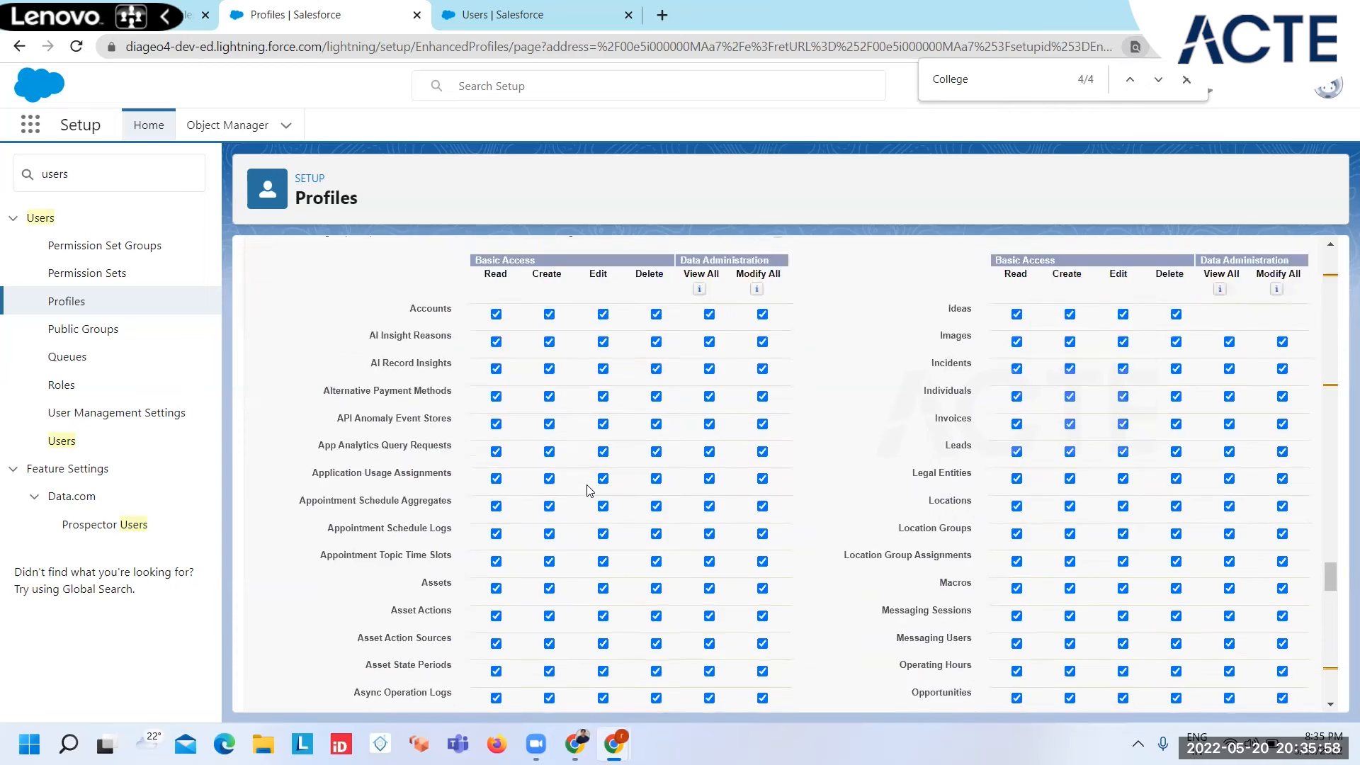
scroll(609, 415, up, 15)
click(591, 340)
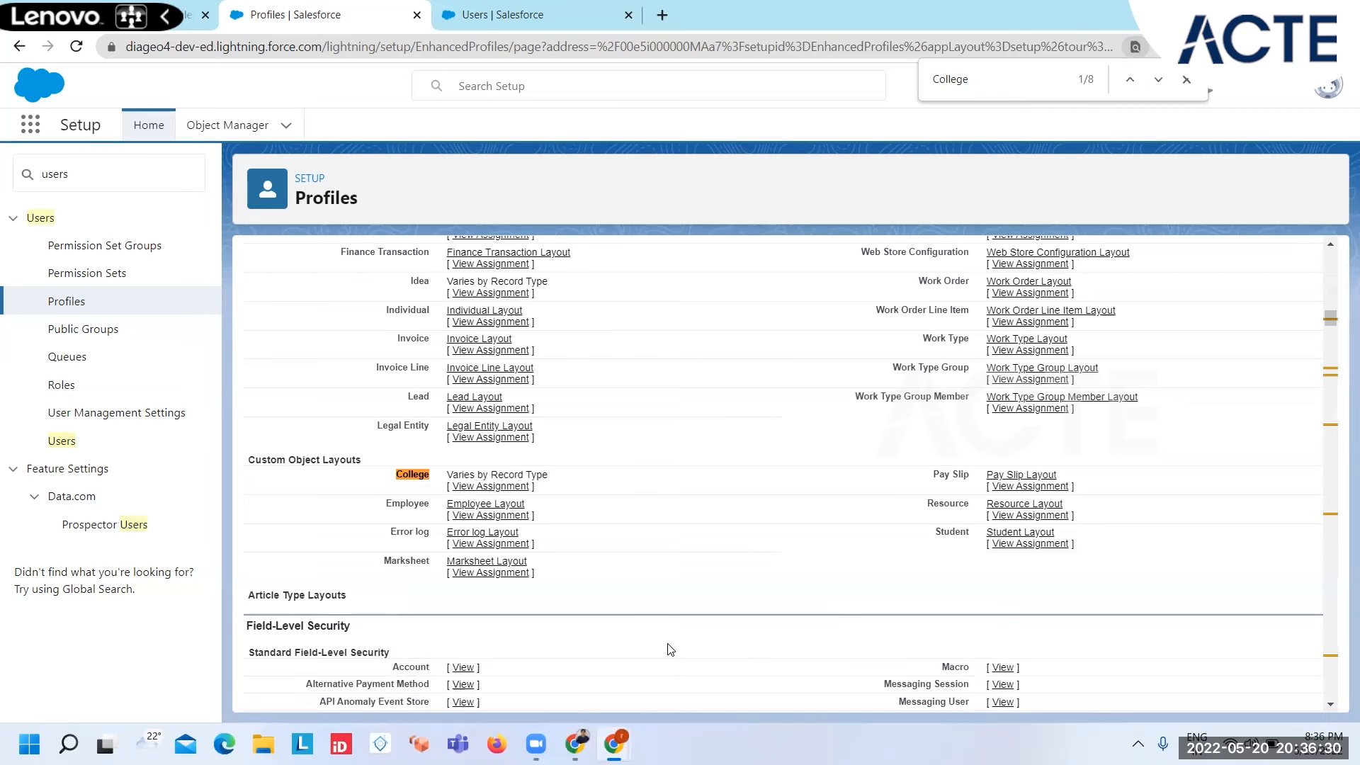
Step: Switch to the test user's browser window and open the College app
mouse_move(613, 744)
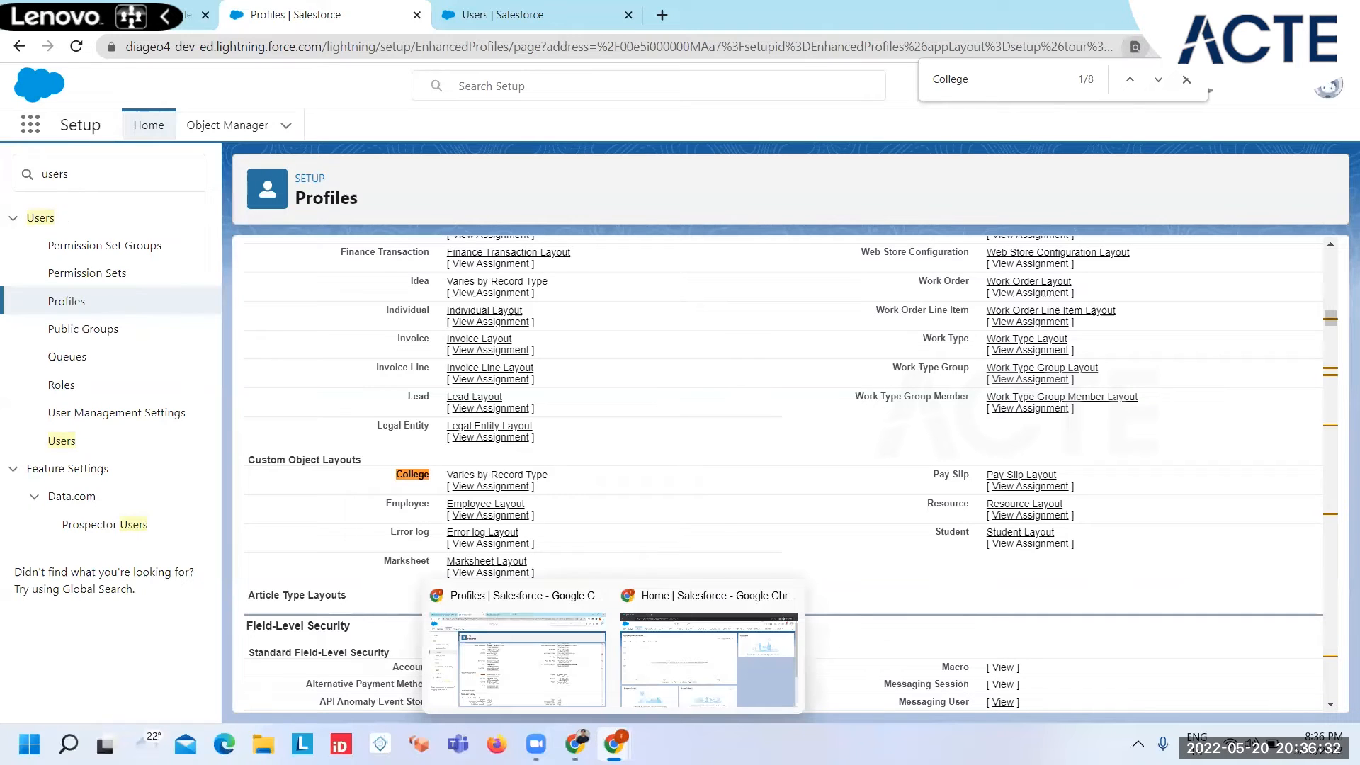
click(658, 602)
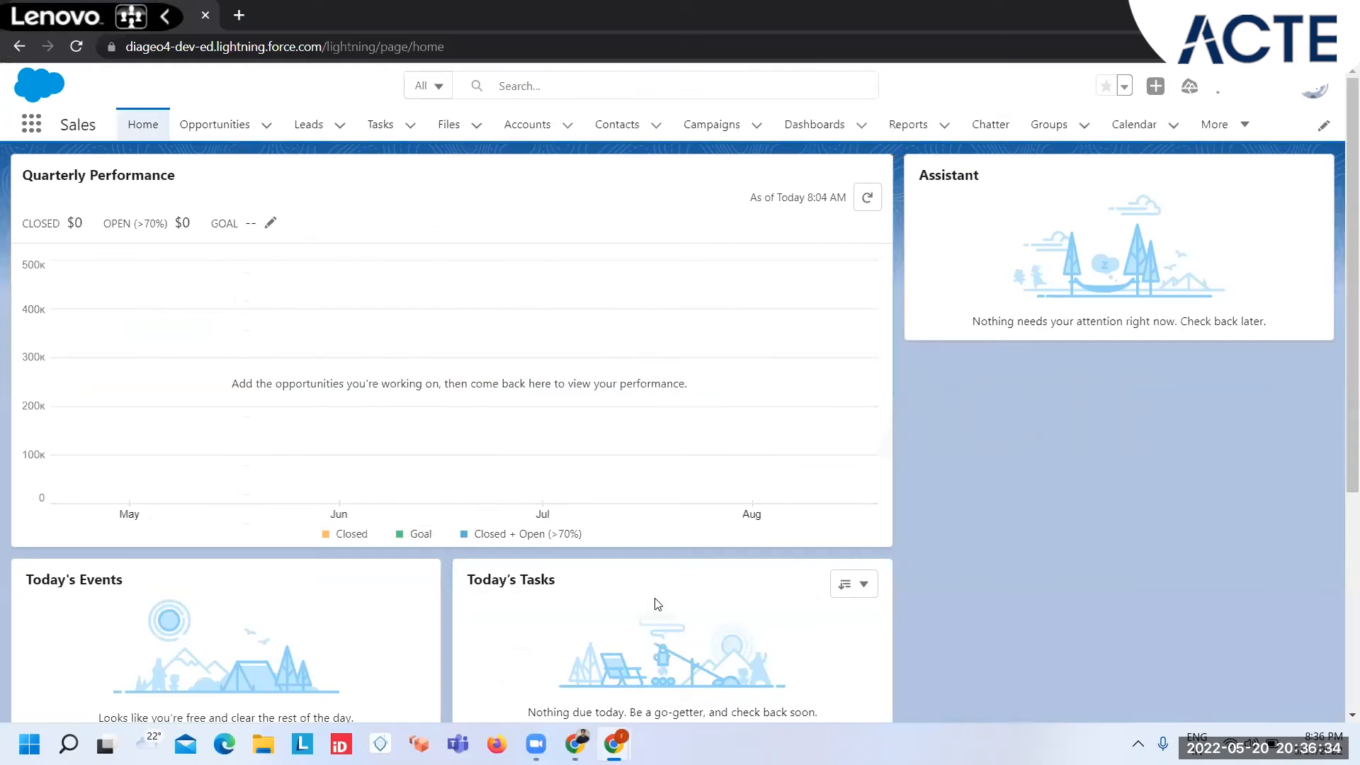
click(31, 125)
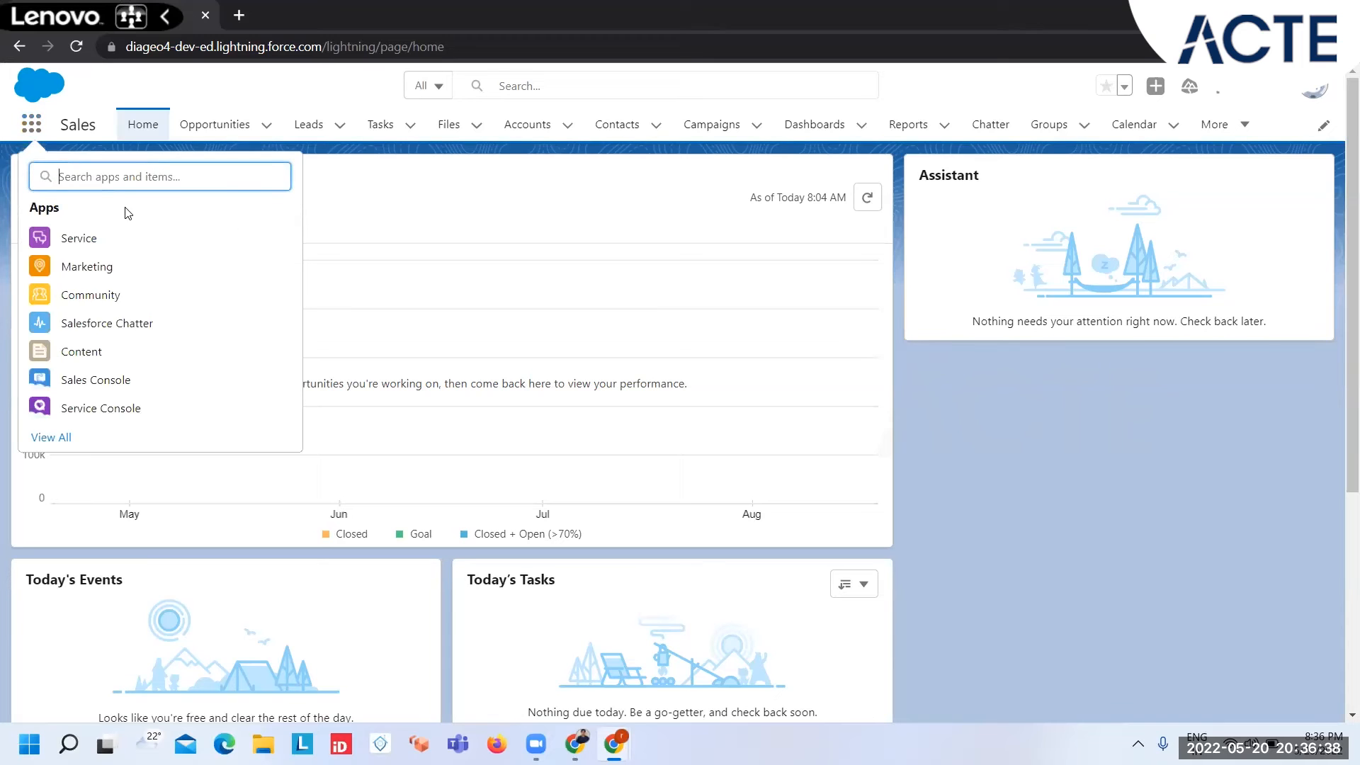
text(coll)
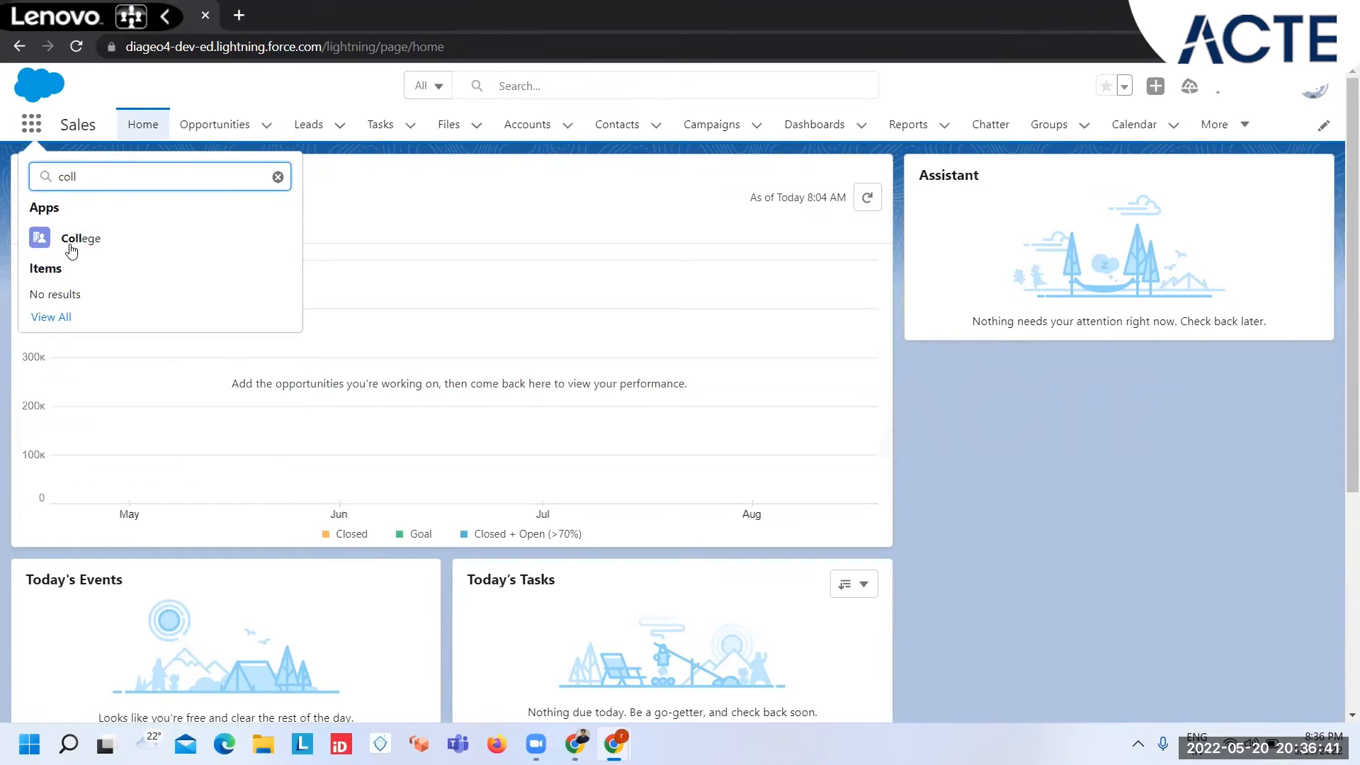
click(91, 237)
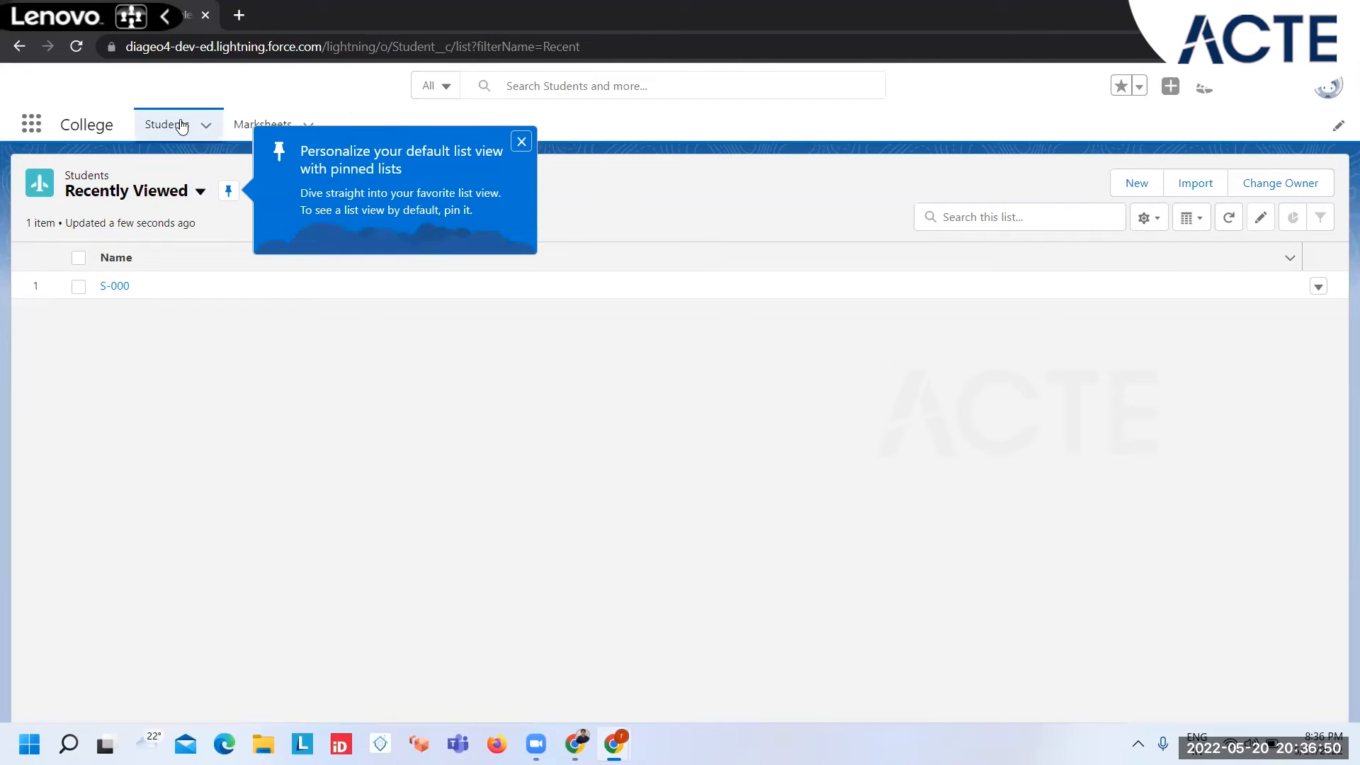
Step: Search the available apps and items for "coll", and dismiss the pinned list view tip on the Students list
click(34, 131)
text(coll)
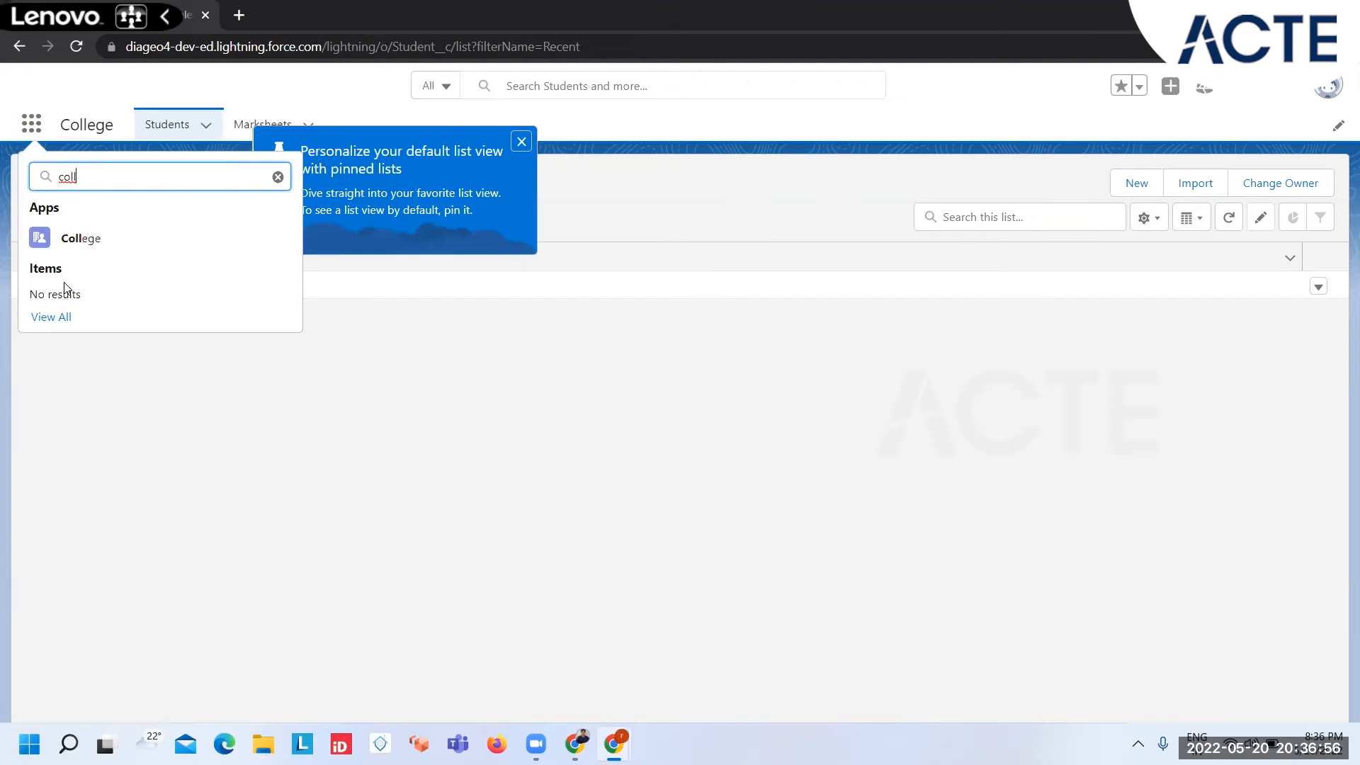
click(519, 143)
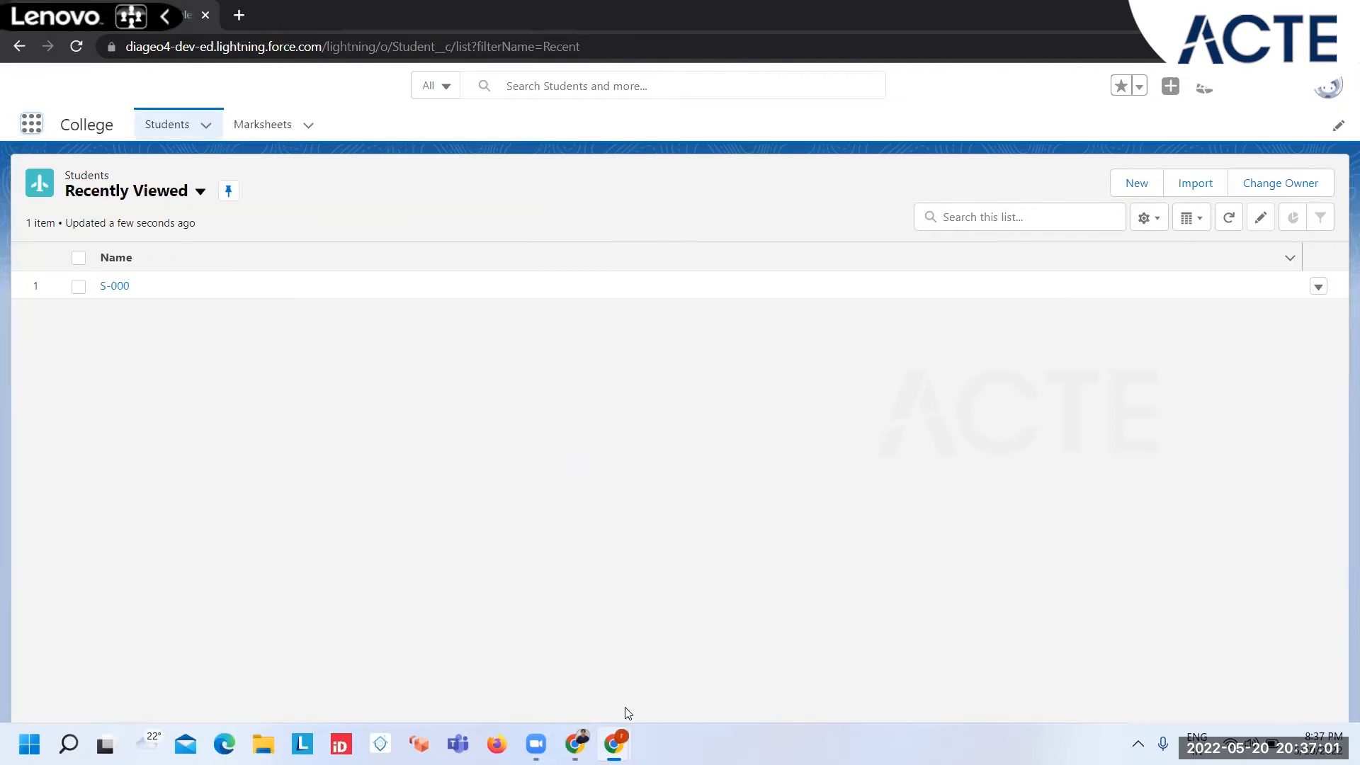
Step: Return to the admin's Profiles window and go through the "College" matches to the Colleges row under Custom Object Permissions
mouse_move(615, 743)
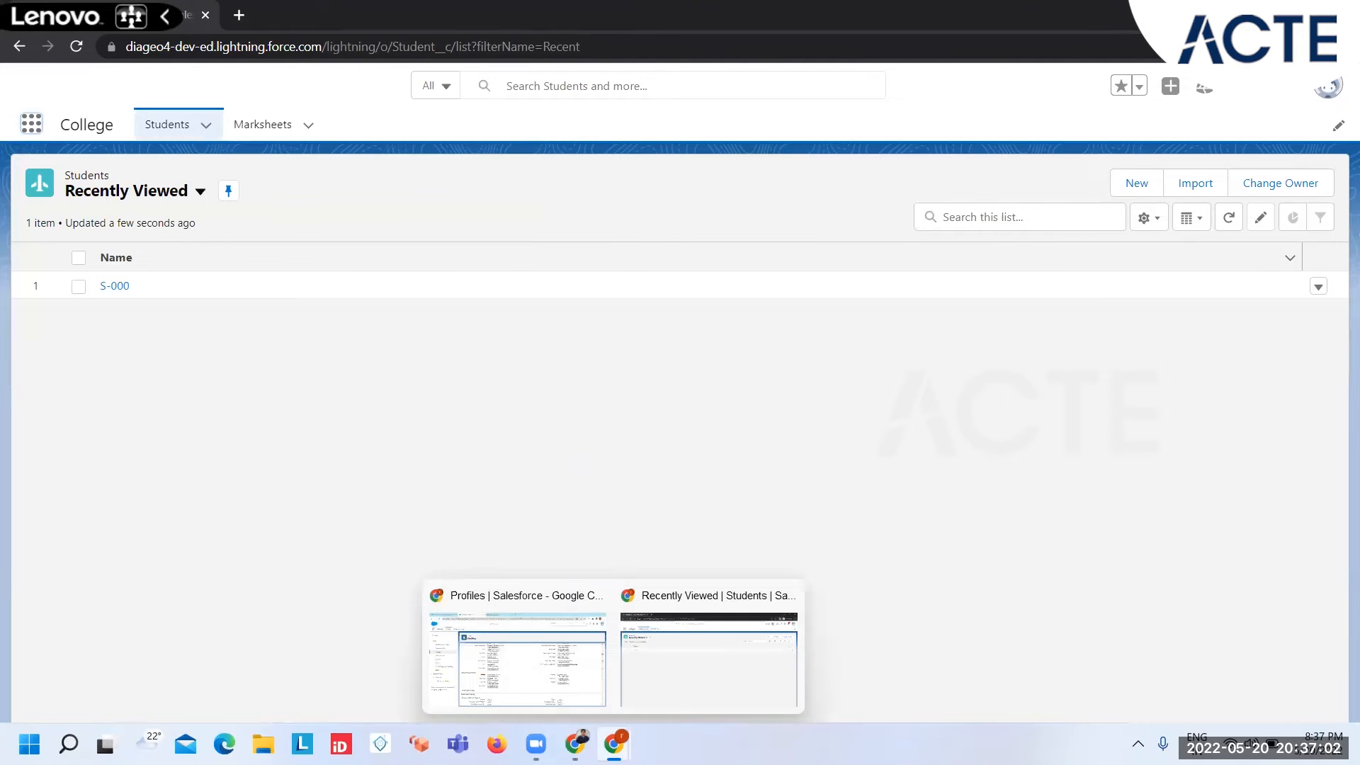
click(534, 673)
key(Return)
key(Return)
key(Return)
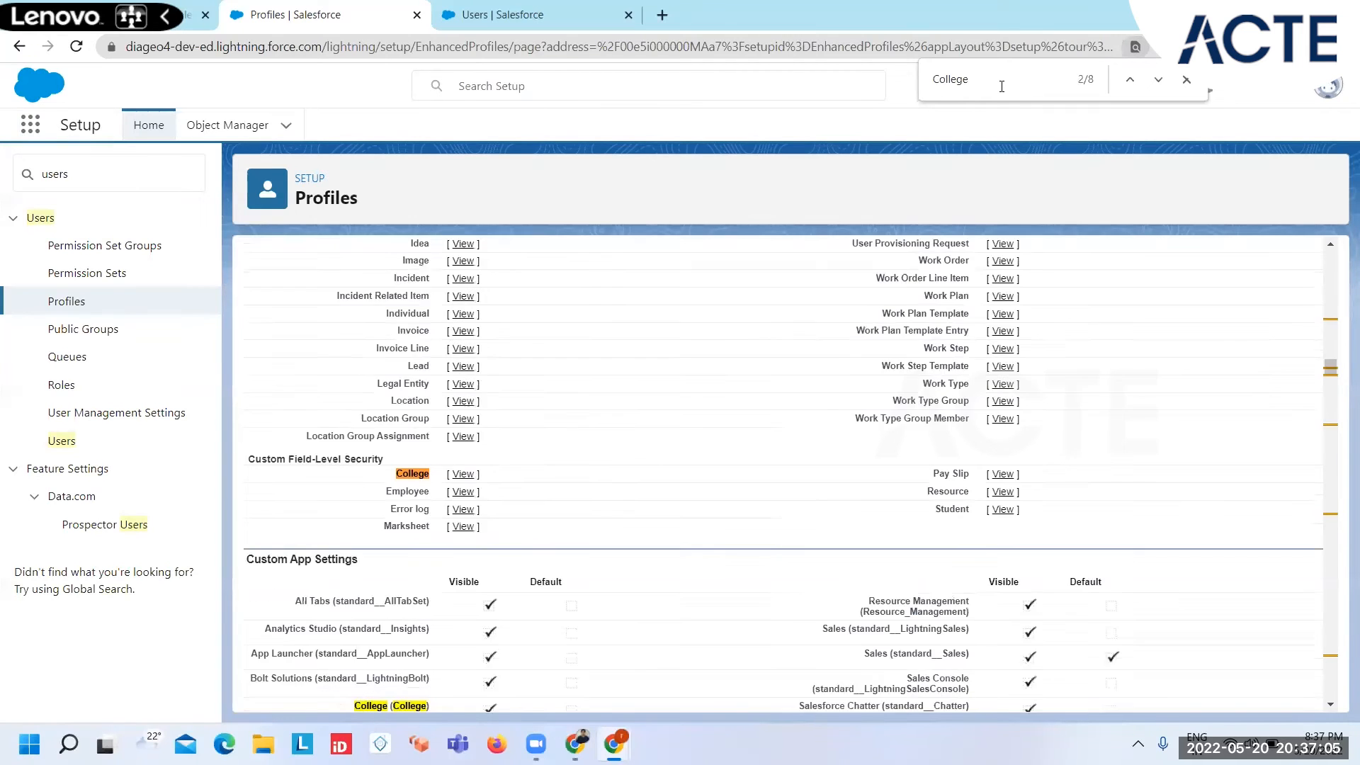
key(Return)
key(Return)
key(Return)
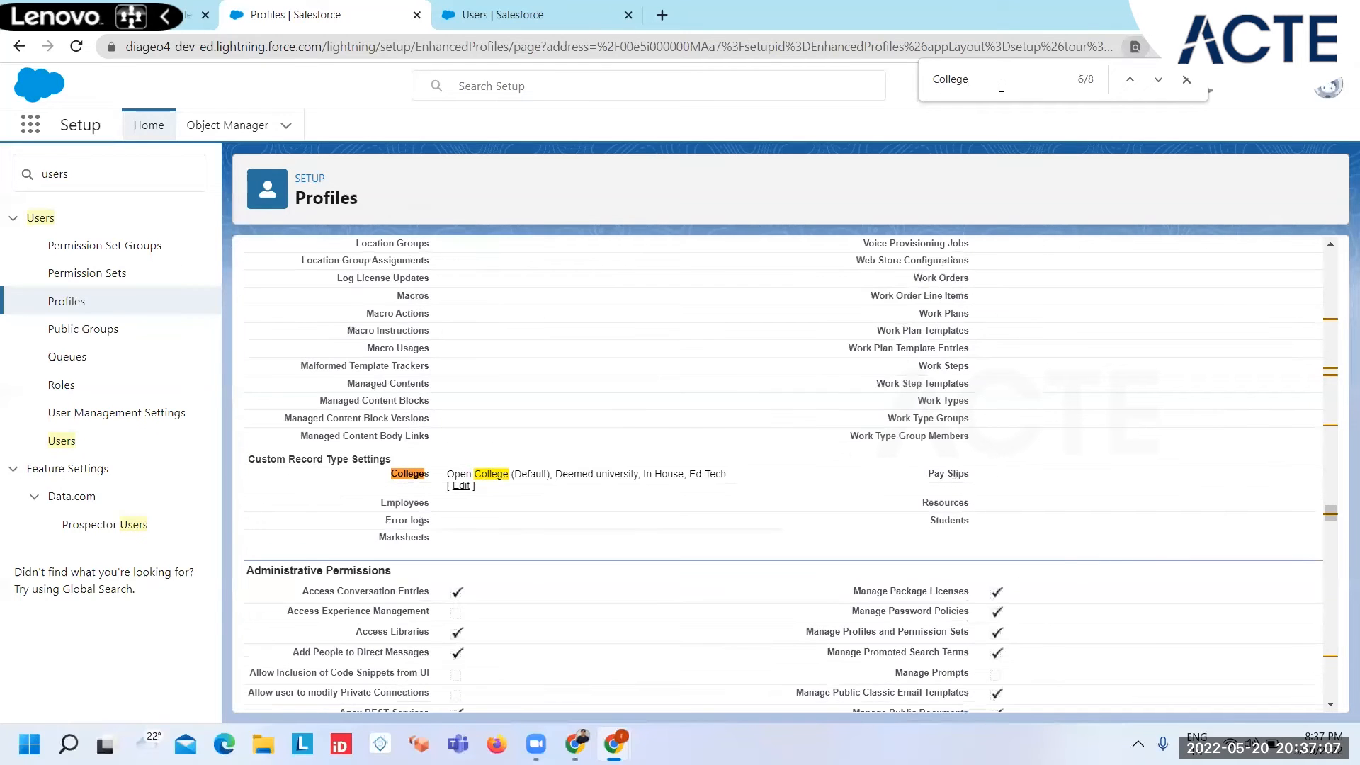
key(Return)
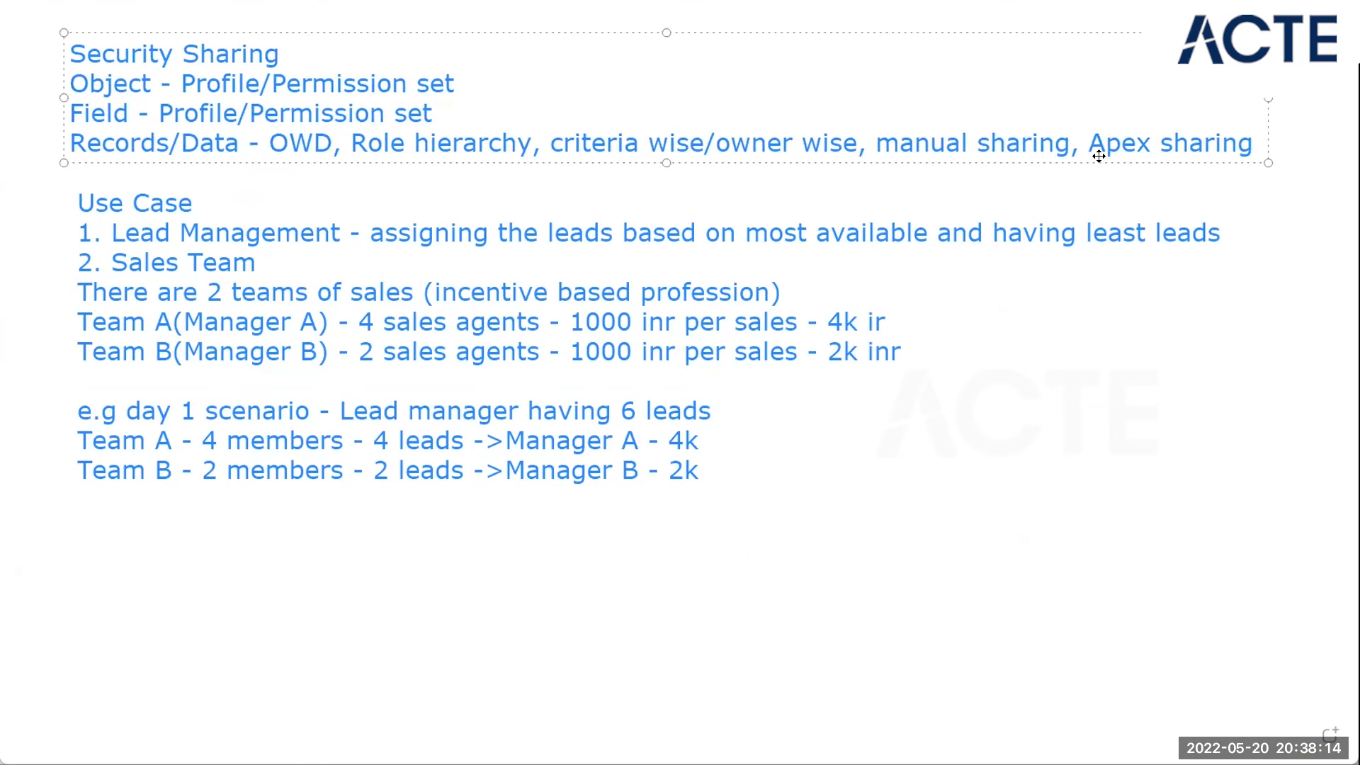
Step: Switch to the whiteboard notes and add "Profile - restricting access" after a blank line below the Field entry
click(536, 114)
key(Return)
key(Return)
text(Profile)
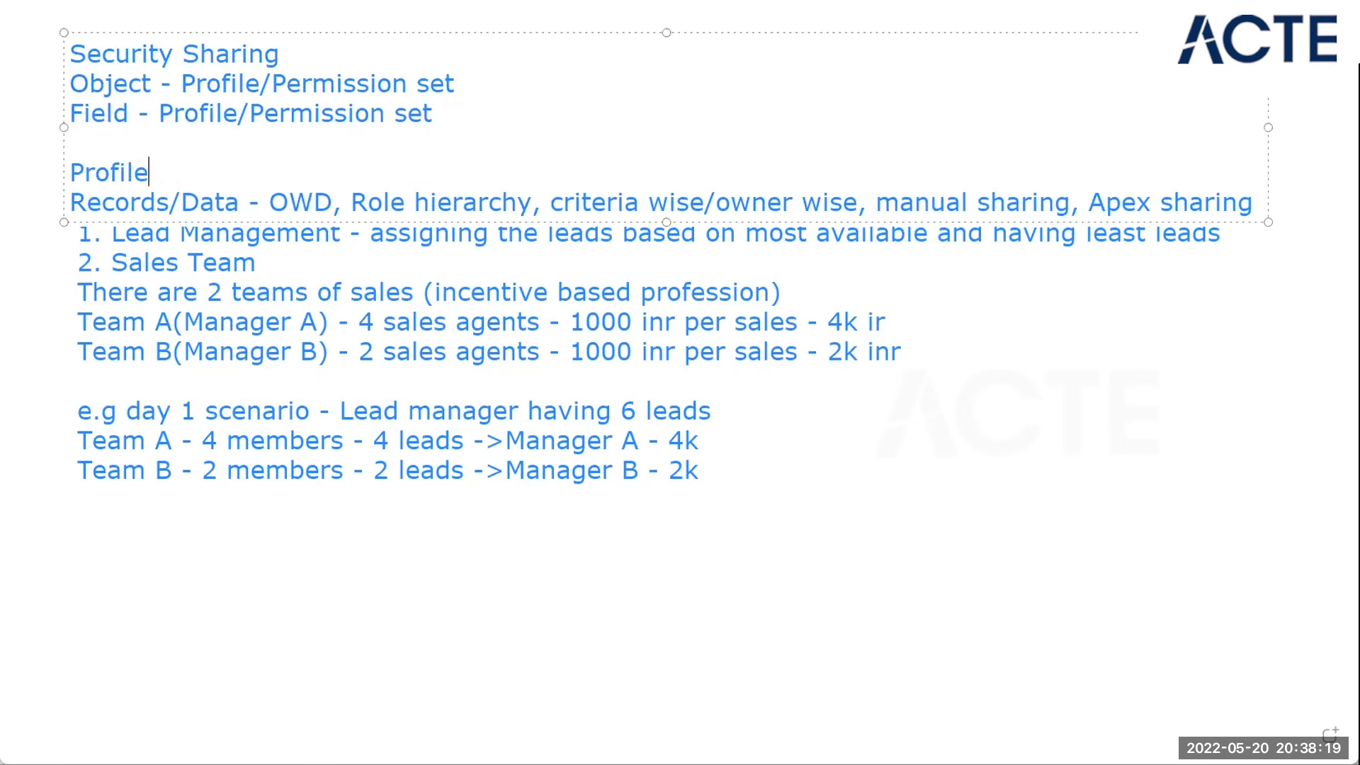
text( - restricting access)
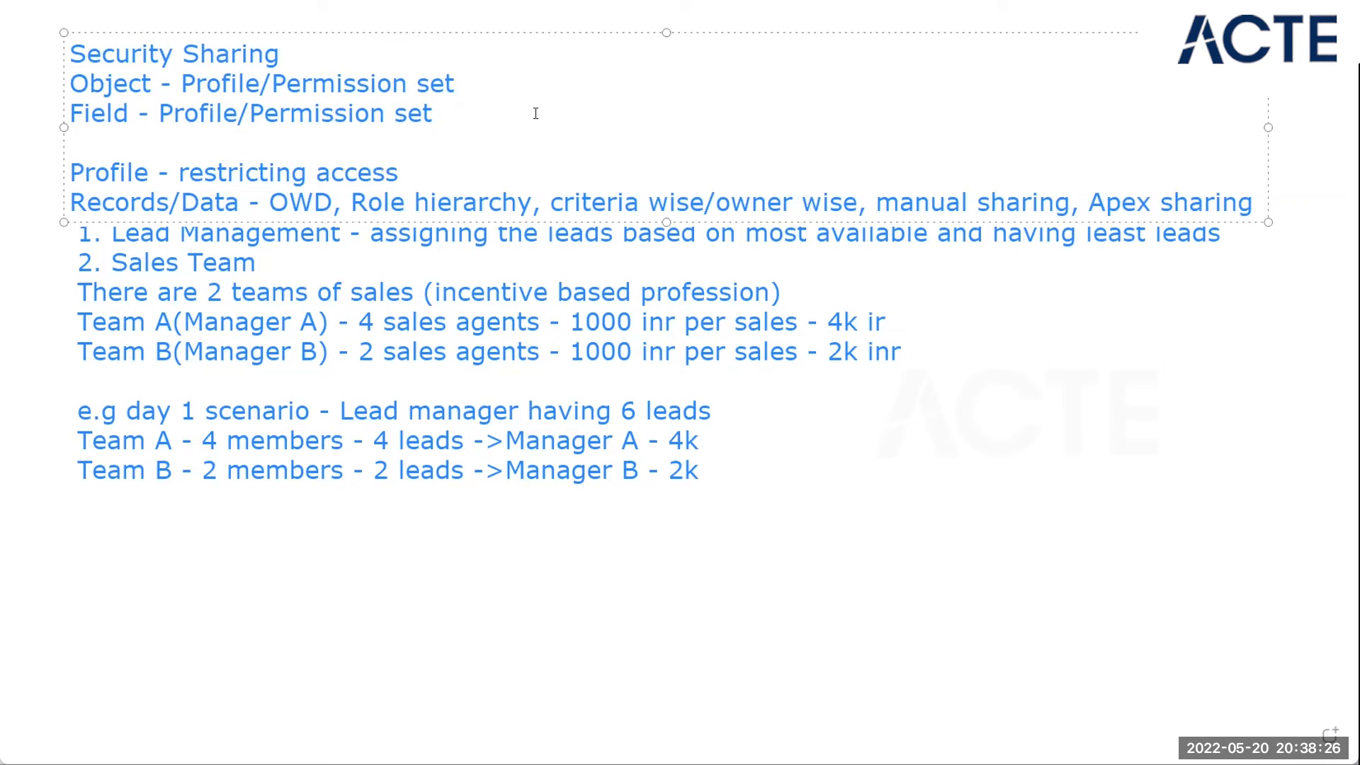
Step: Add the line "Permission set - Extending access" directly below the Profile note
key(Return)
text(Permi)
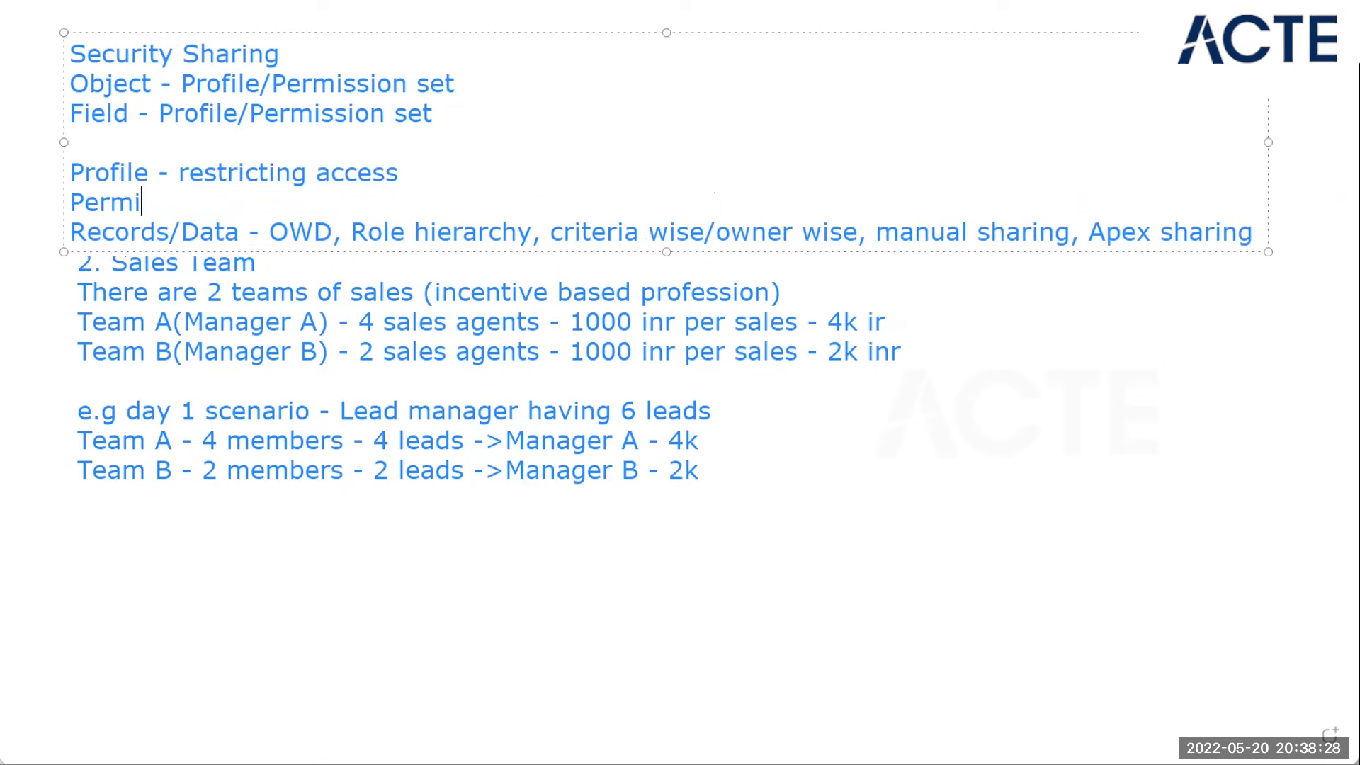
text(ssion set - )
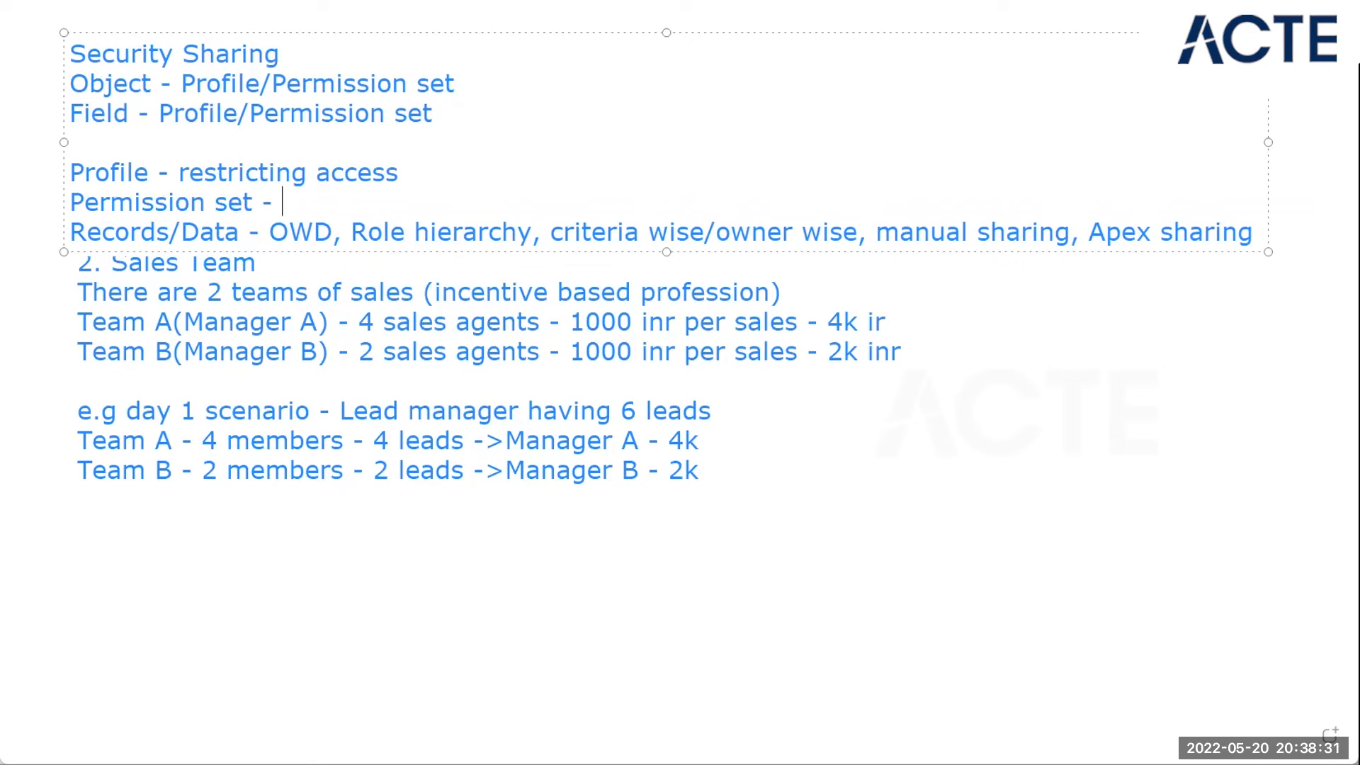
text(Extend)
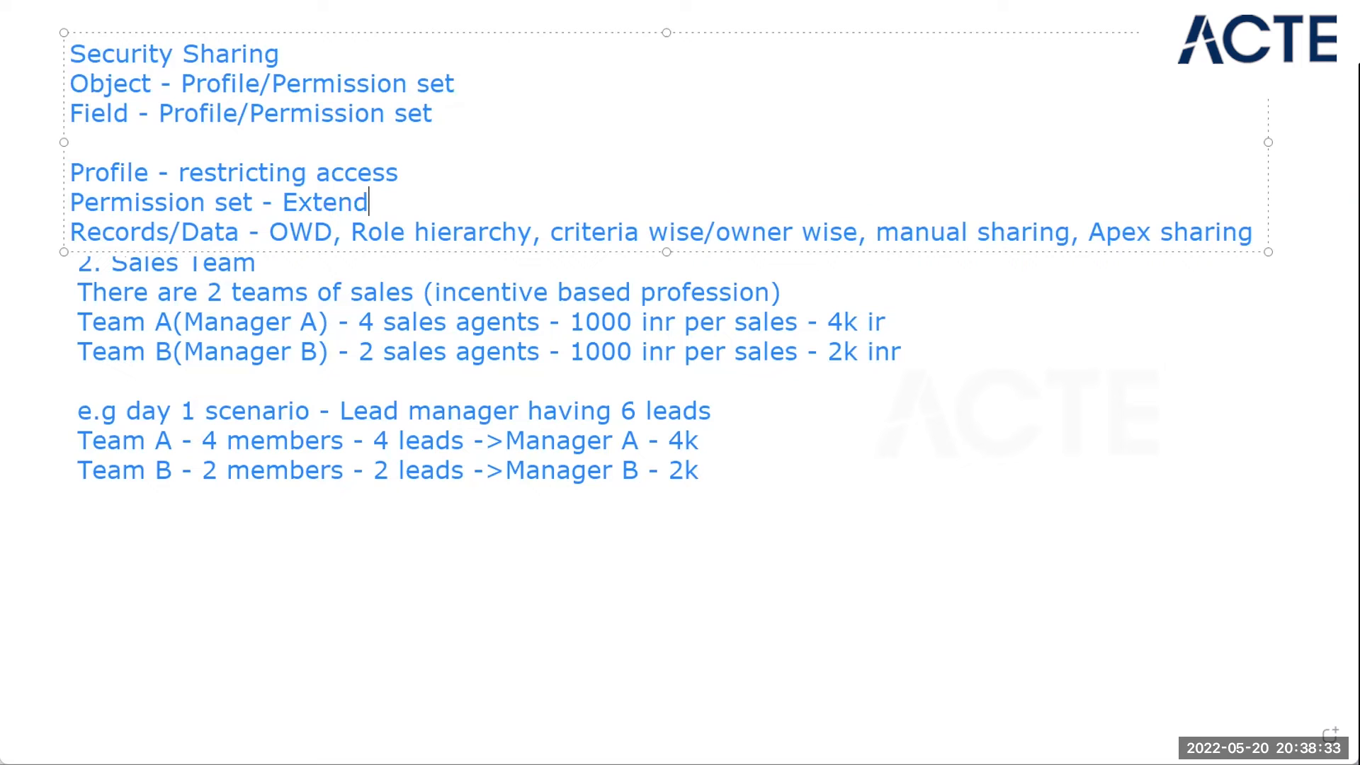
text(ing access)
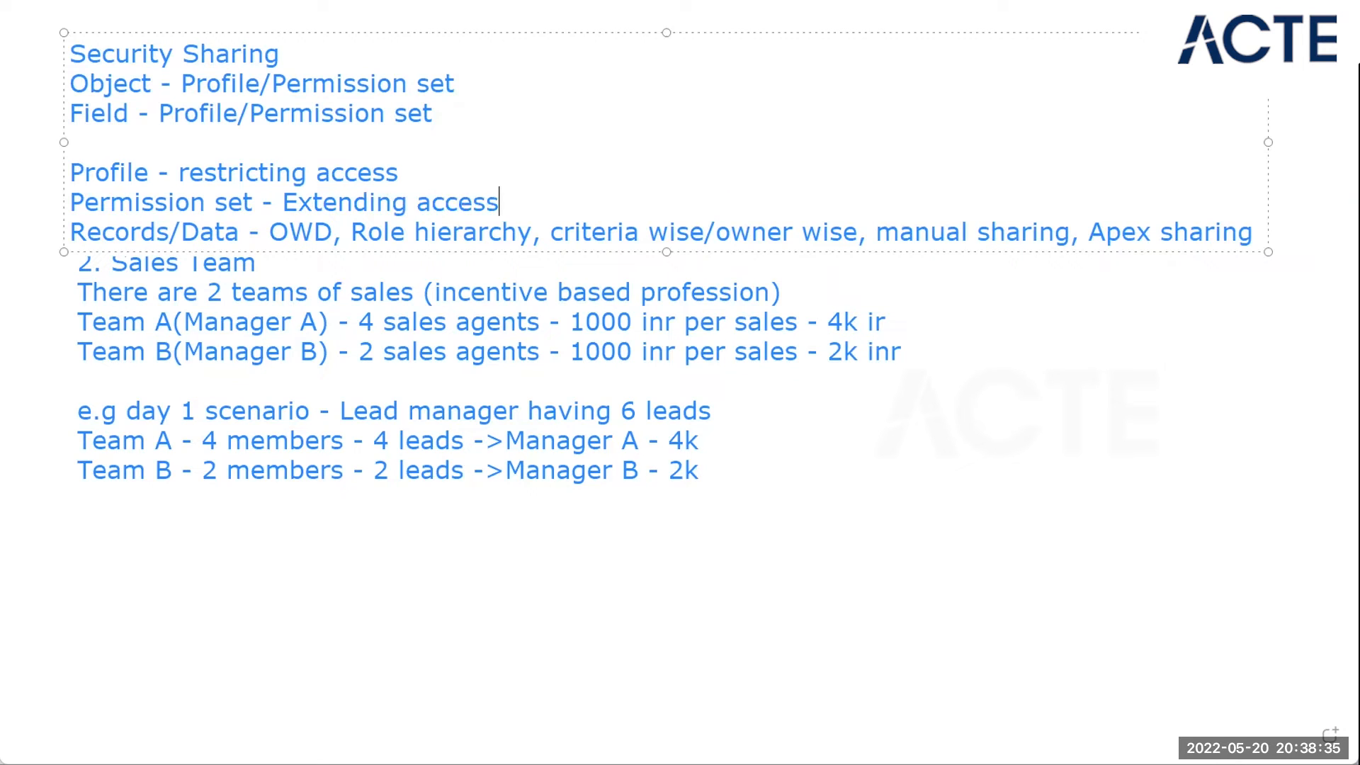
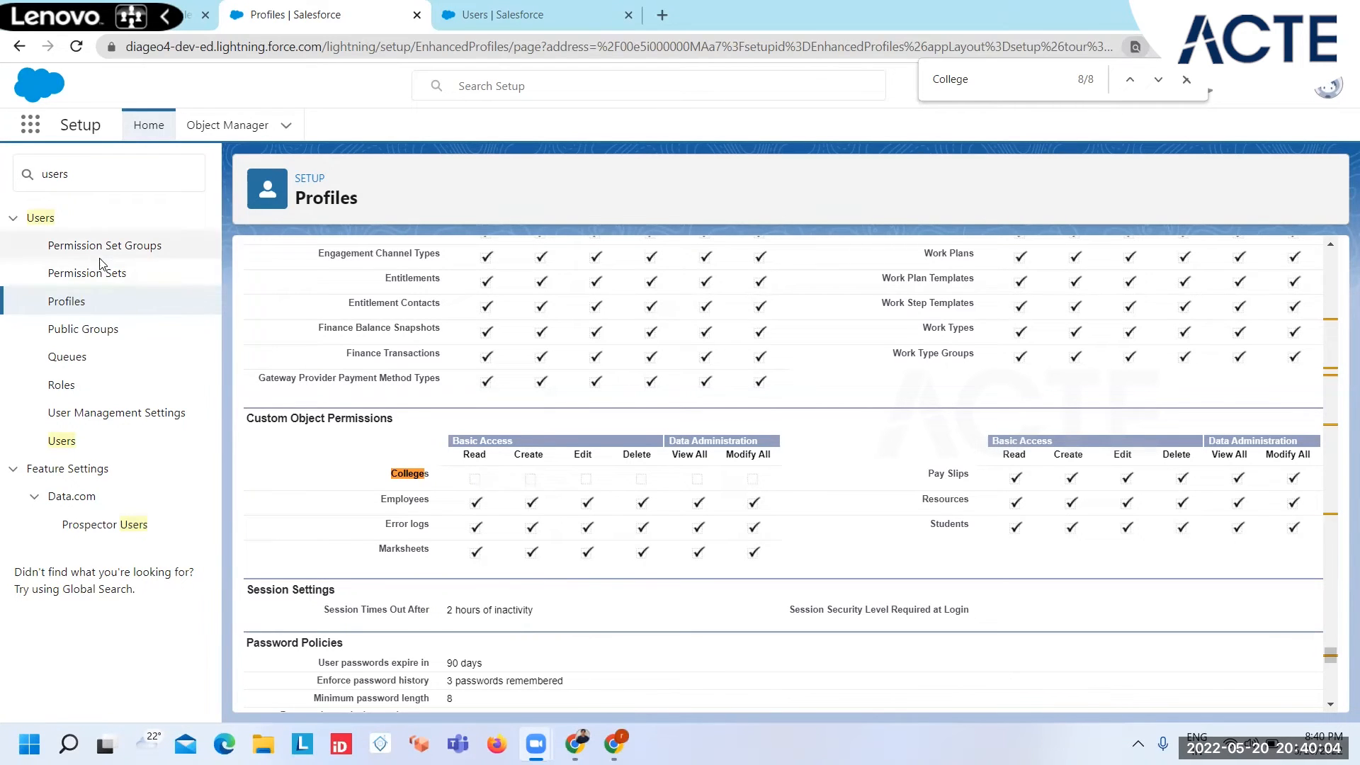
Step: Open Permission Sets in a separate tab and create a permission set labelled "Extend College Access"
ctrl+click(127, 274)
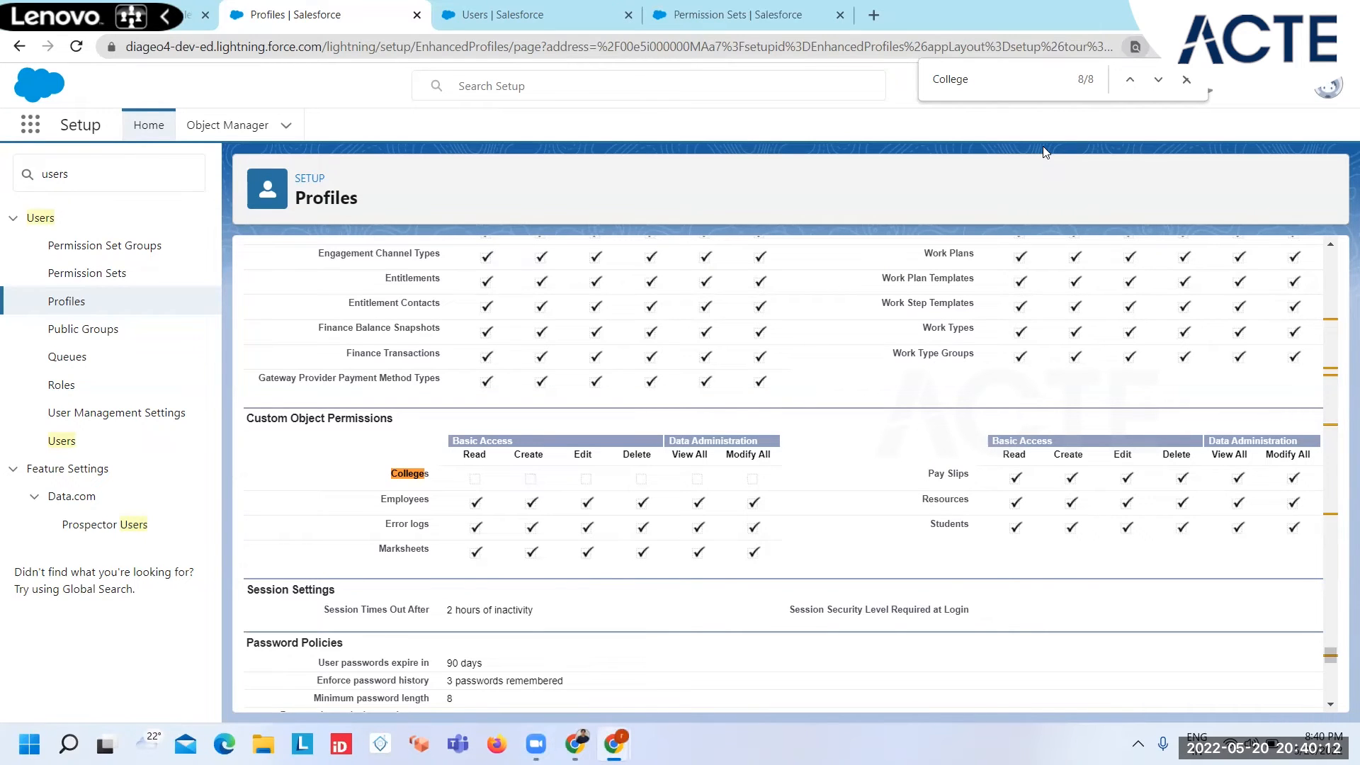
click(729, 17)
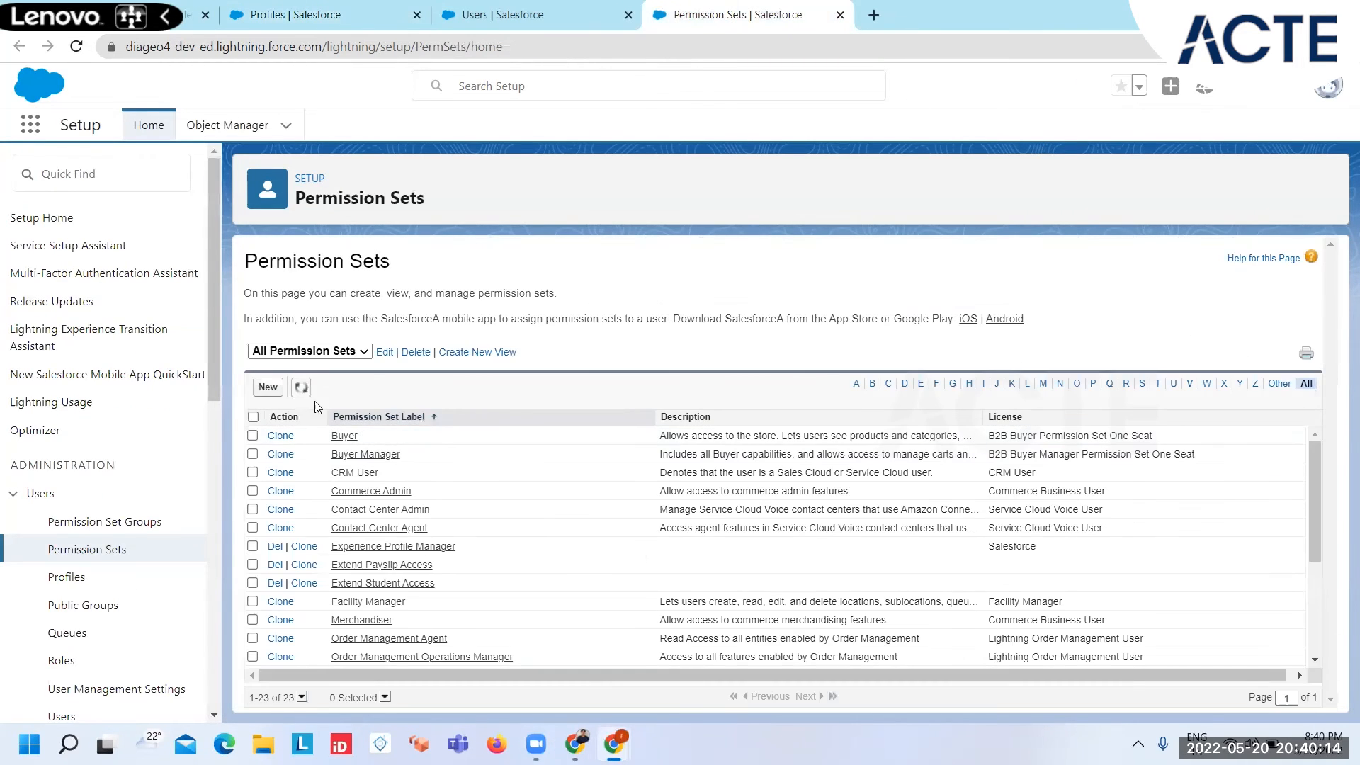
click(269, 388)
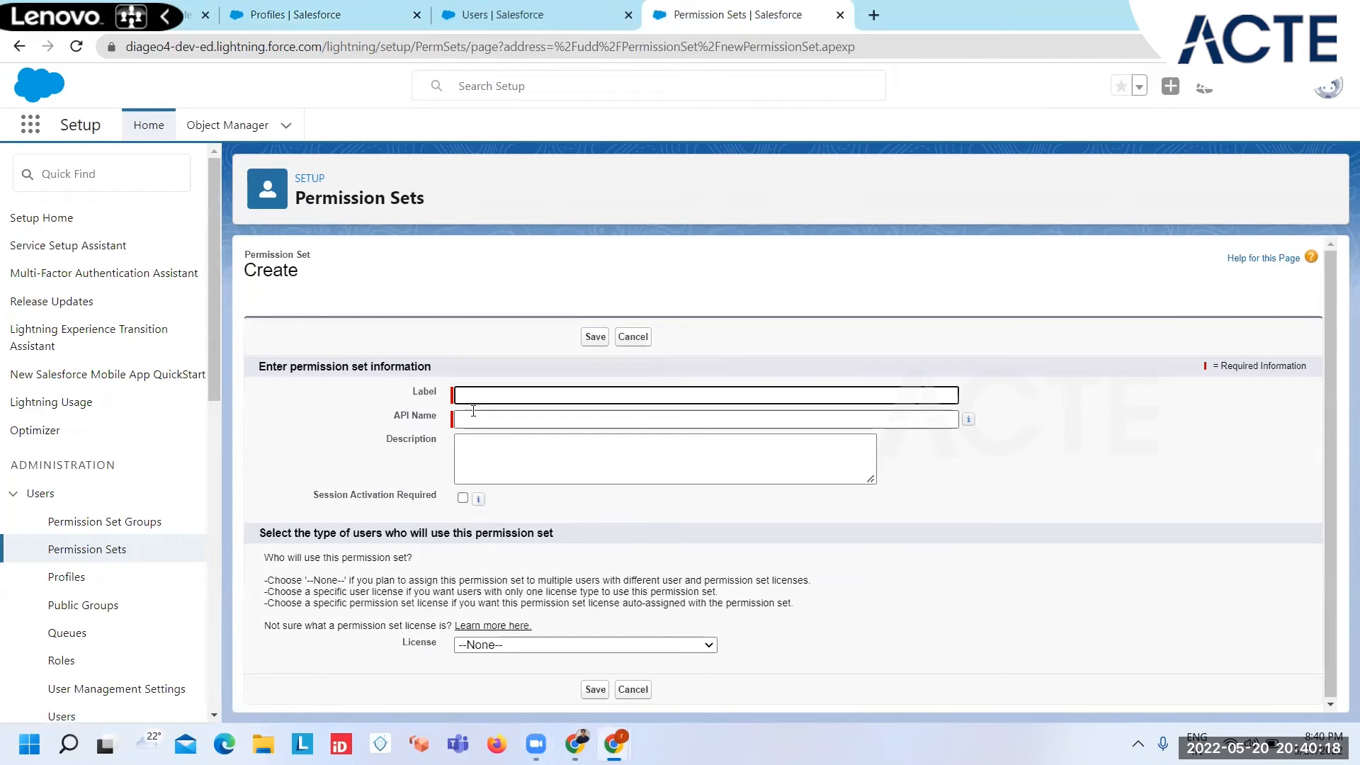
text(Extend)
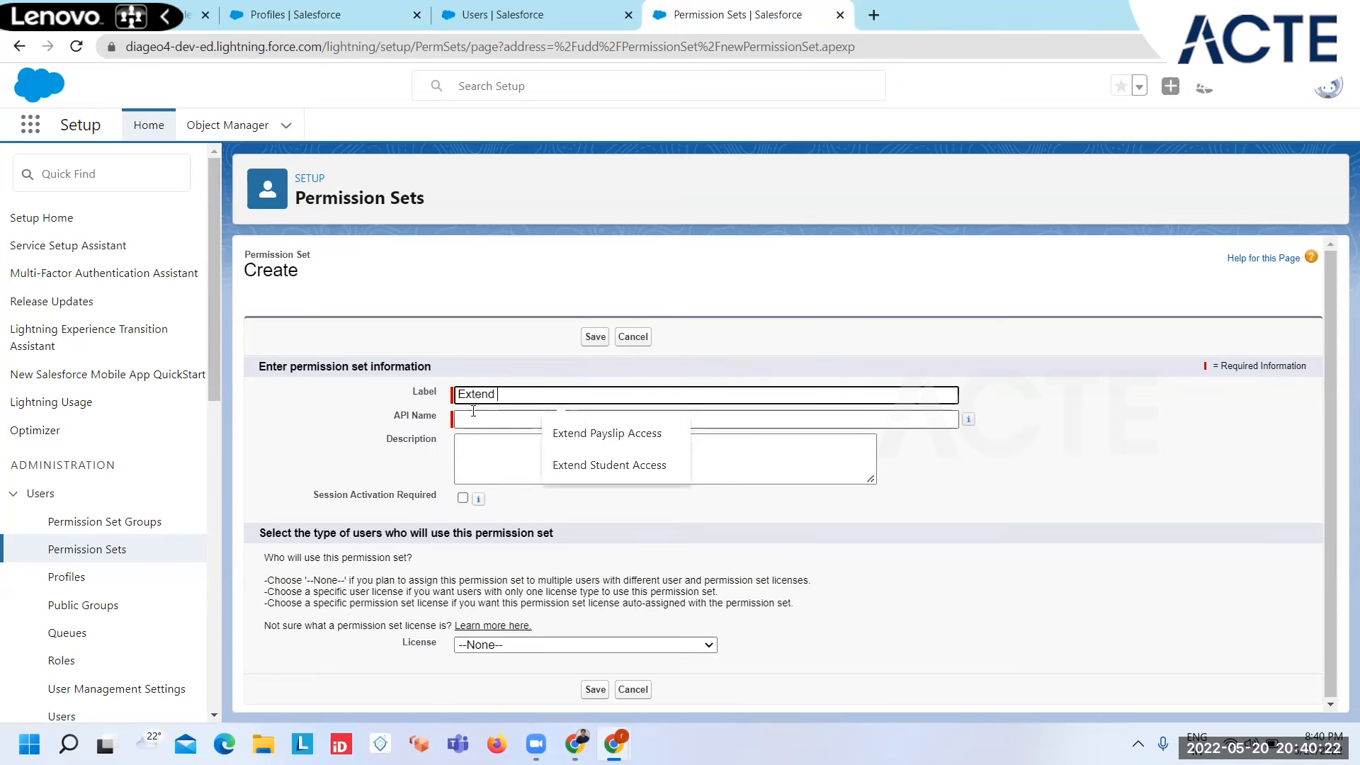
text( College Access)
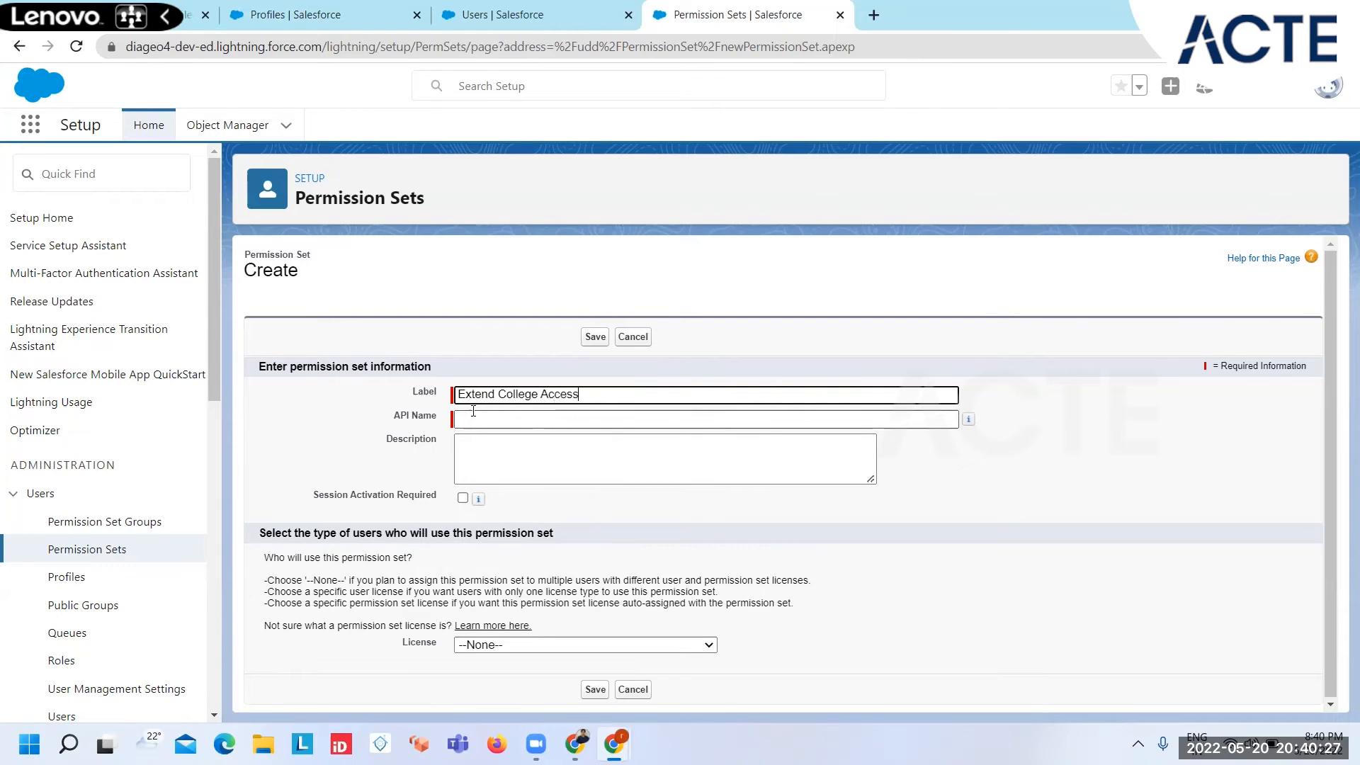
click(595, 336)
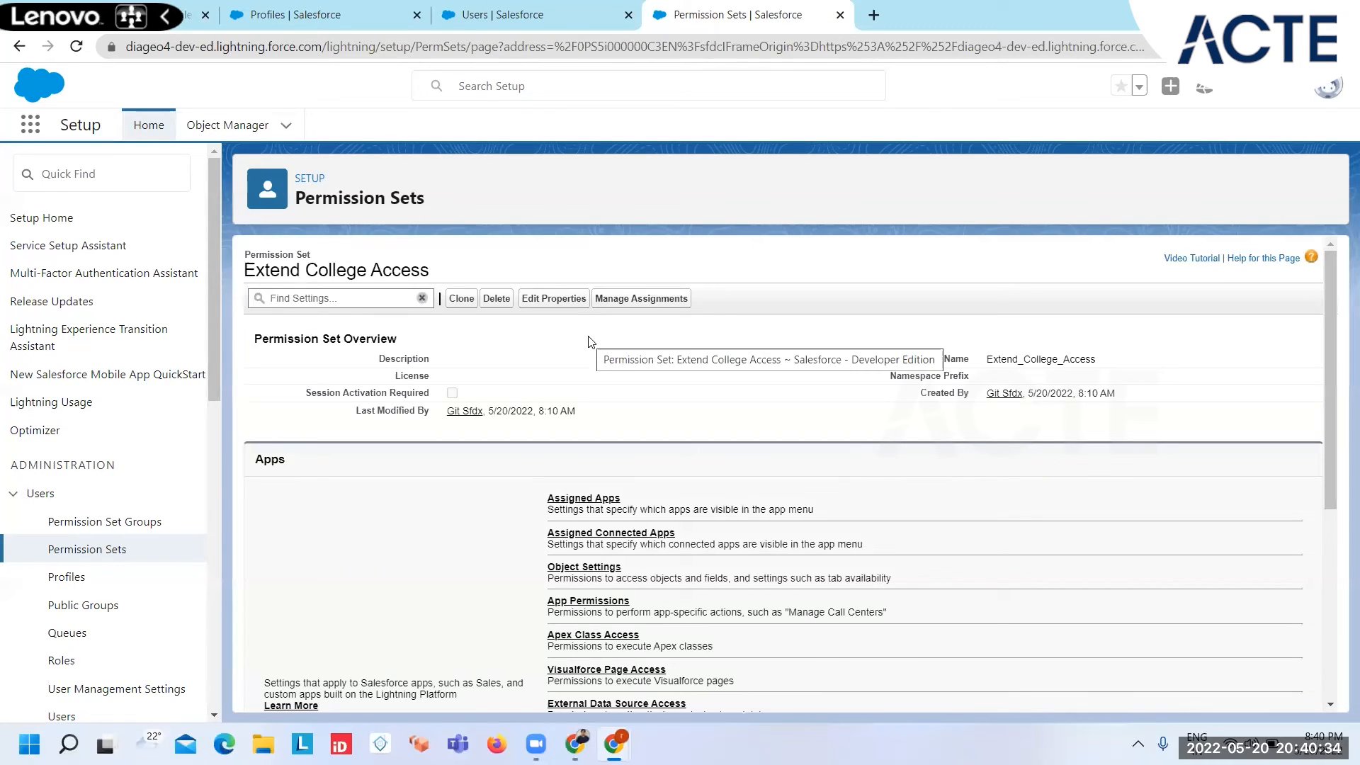
Step: In the Object Settings of Extend College Access, search for "college" and open the Colleges object's permissions for editing
click(567, 571)
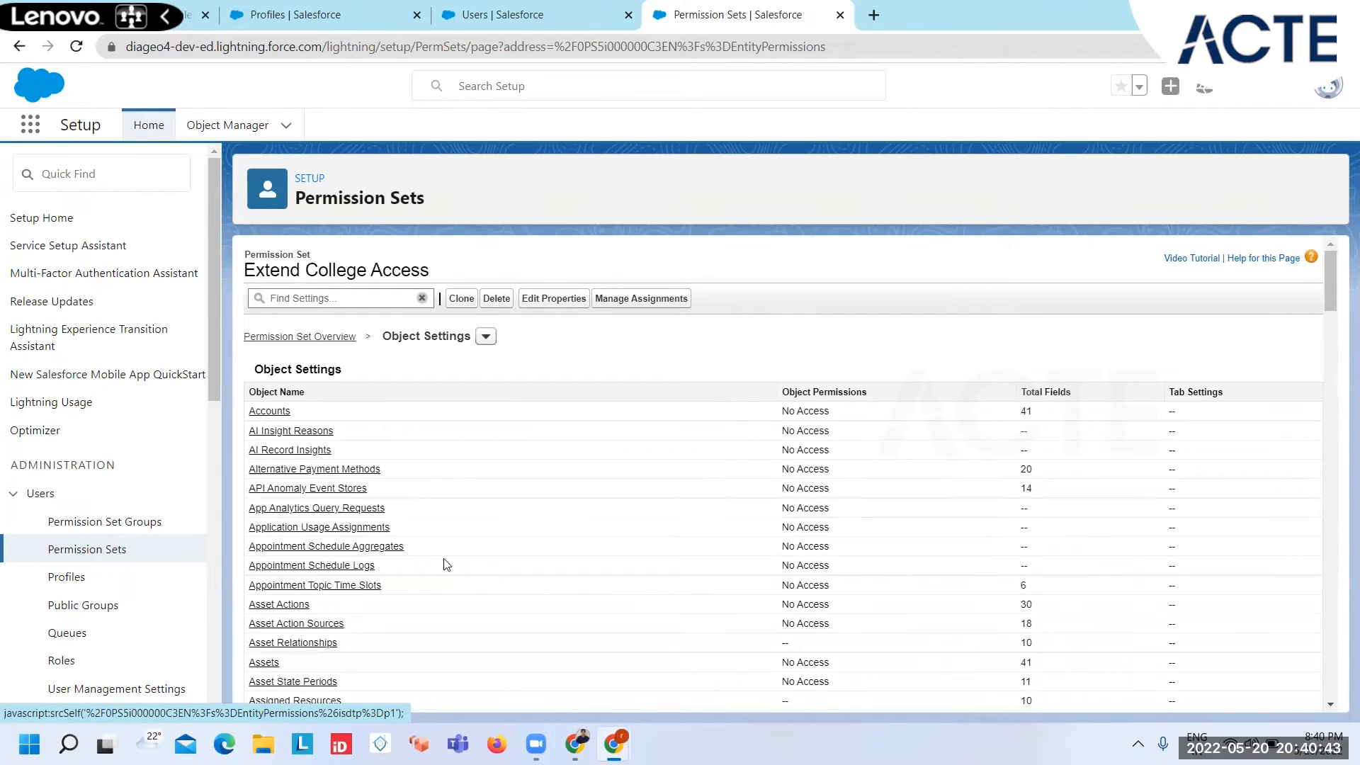
key(ctrl+f)
text(college)
key(Return)
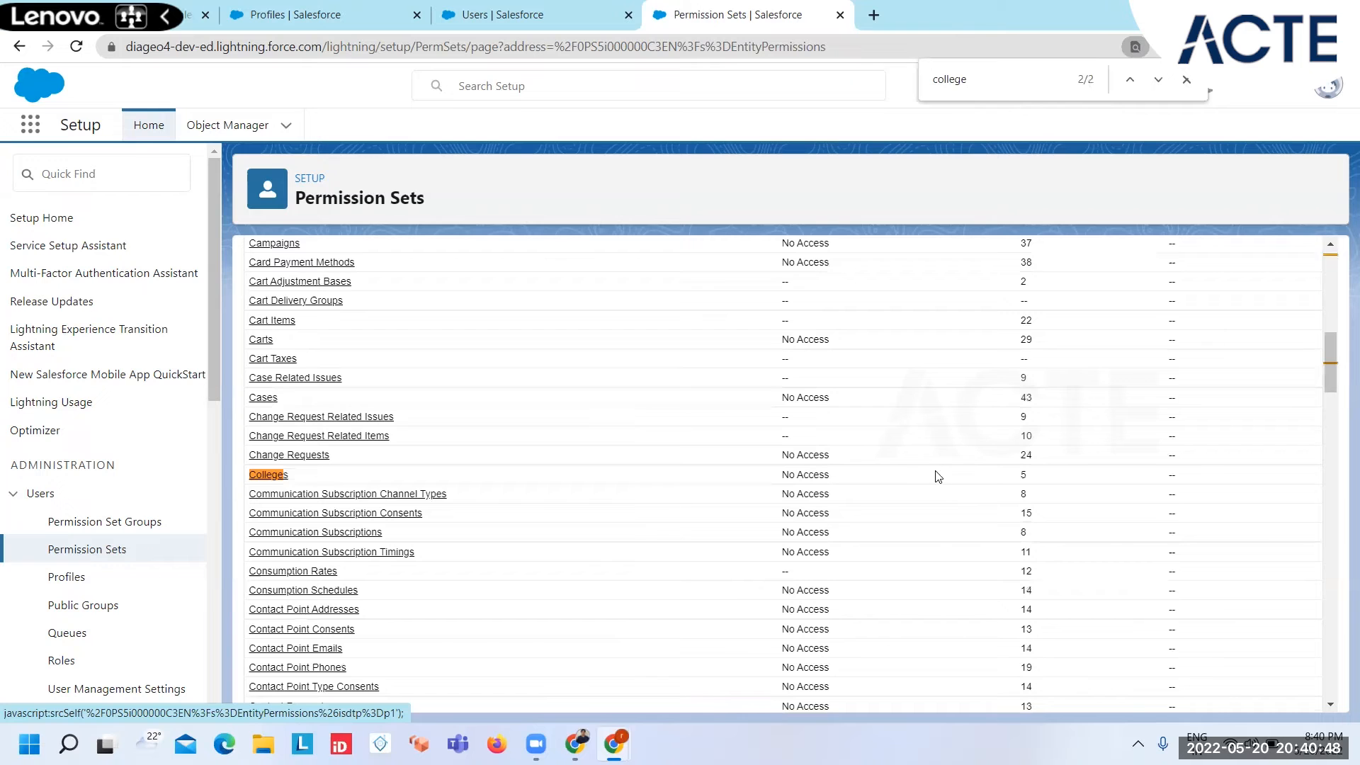
scroll(499, 404, up, 6)
scroll(498, 404, up, 3)
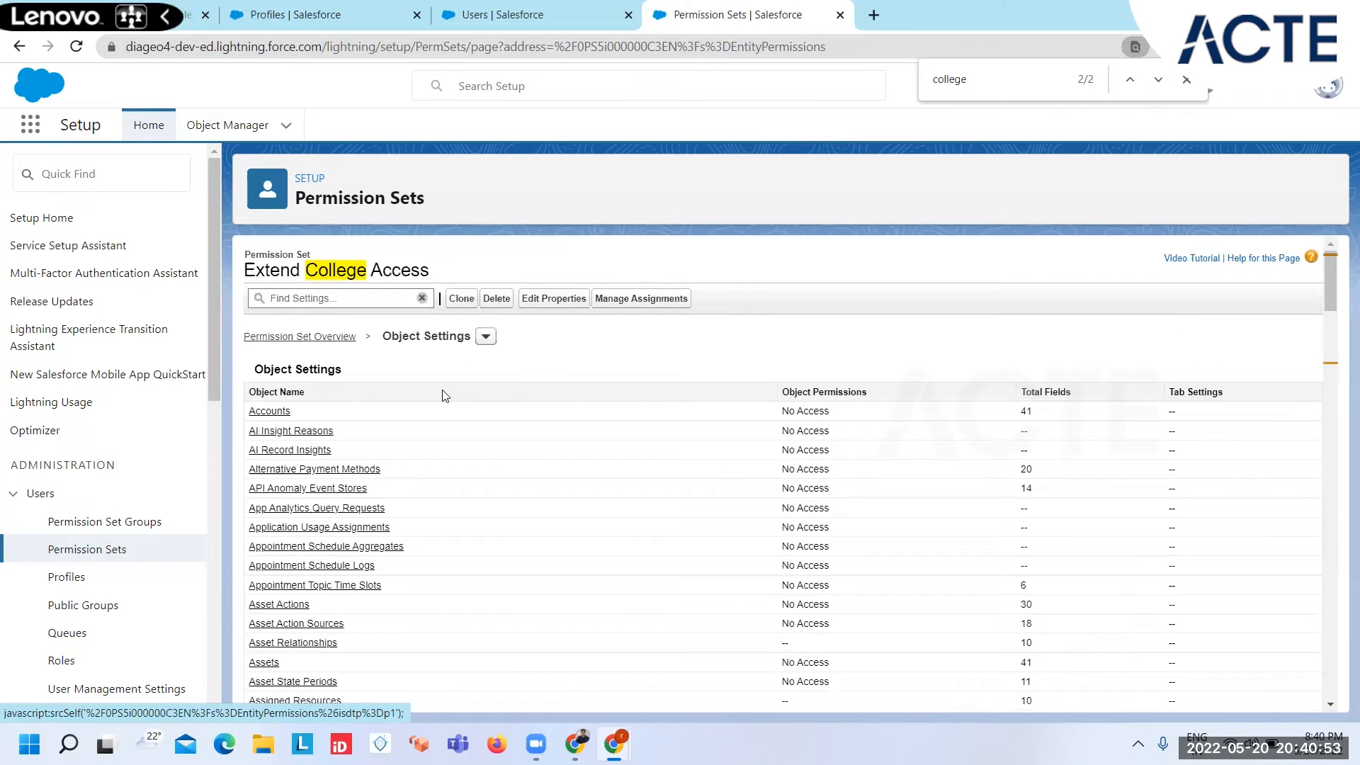
scroll(541, 501, down, 9)
scroll(541, 502, down, 6)
scroll(541, 501, up, 7)
click(262, 325)
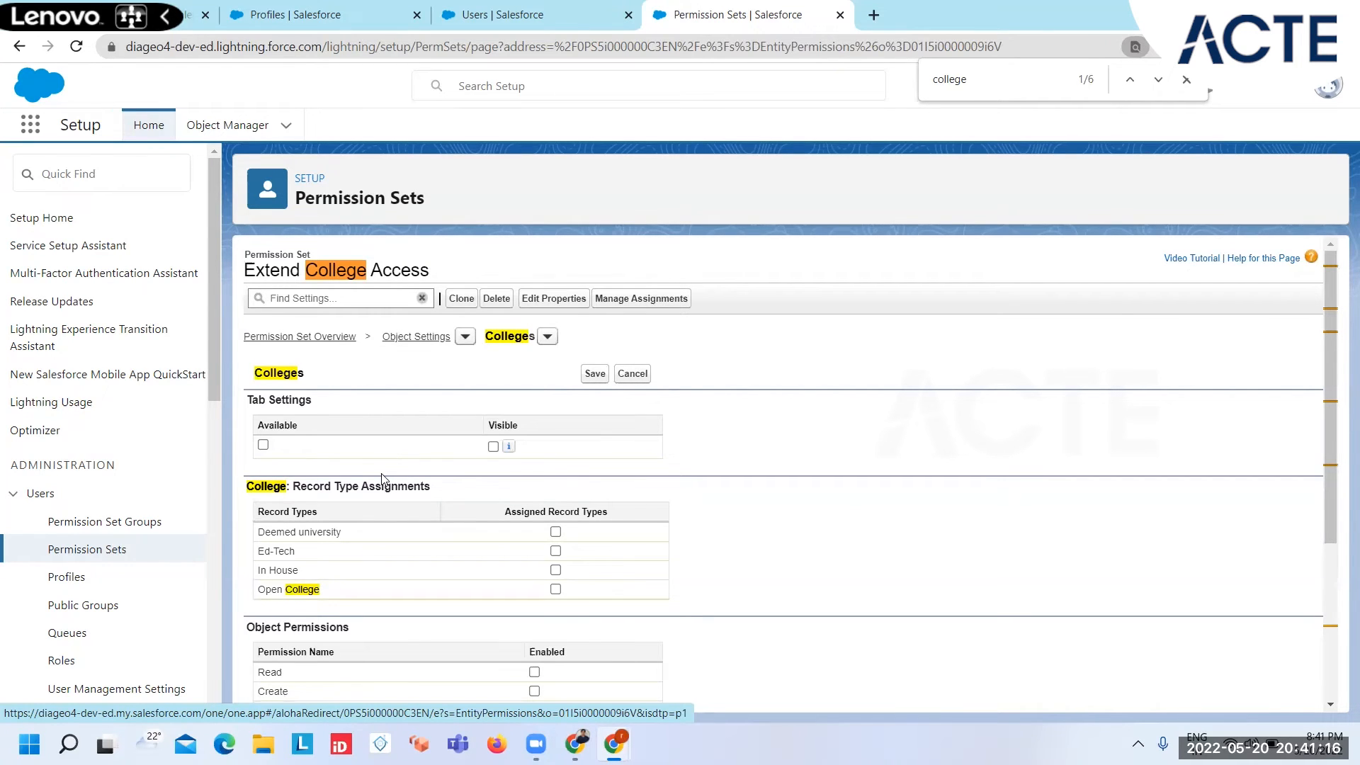
Step: Enable Read for Colleges, set its tab to Available and Visible, and save the object settings
scroll(444, 560, down, 2)
click(536, 522)
scroll(250, 462, up, 2)
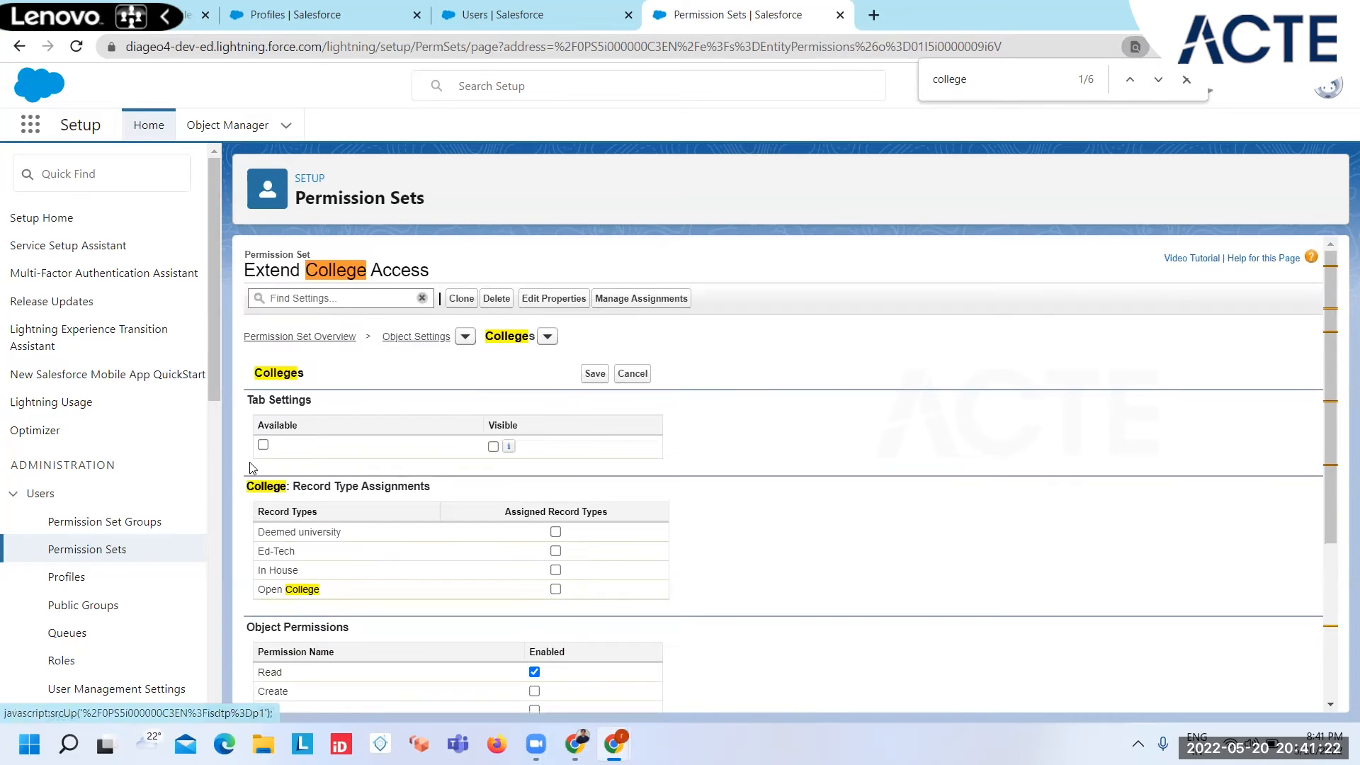
click(265, 446)
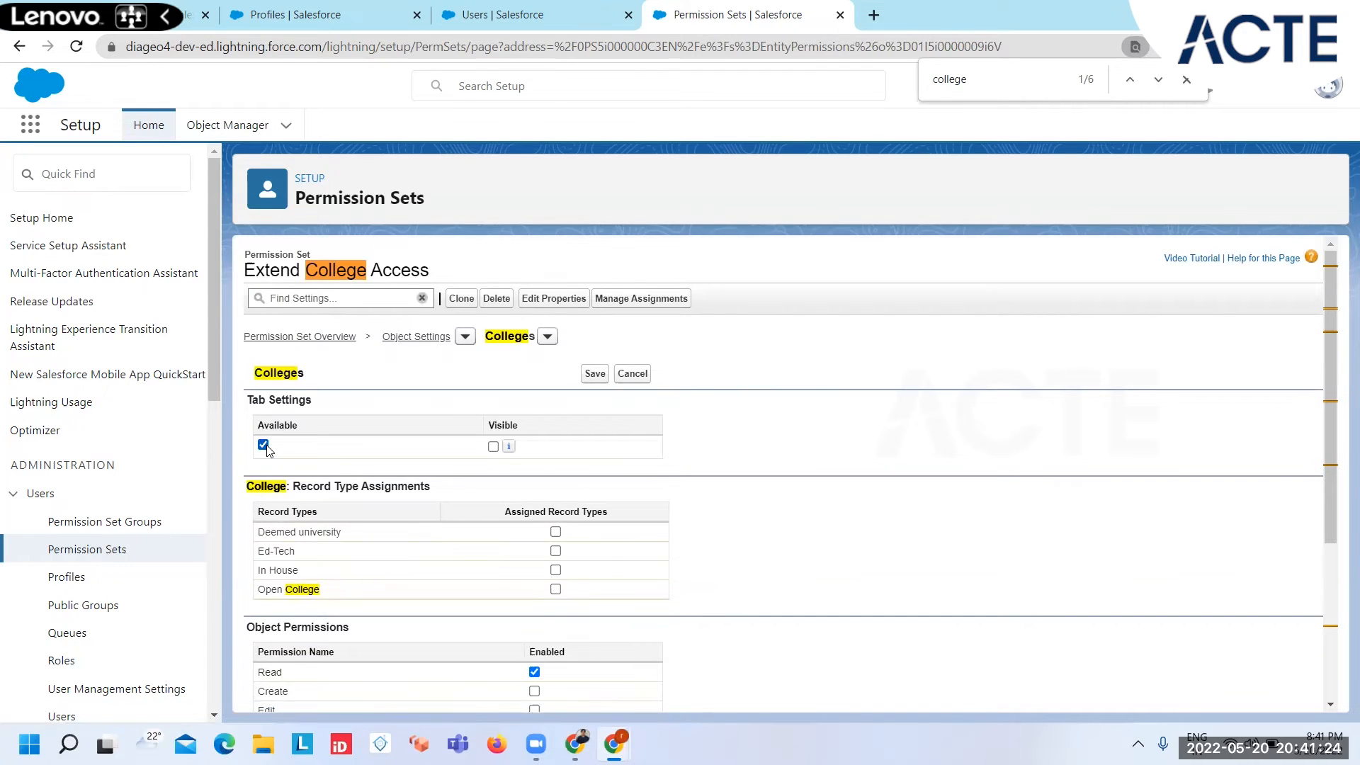
click(492, 446)
click(595, 374)
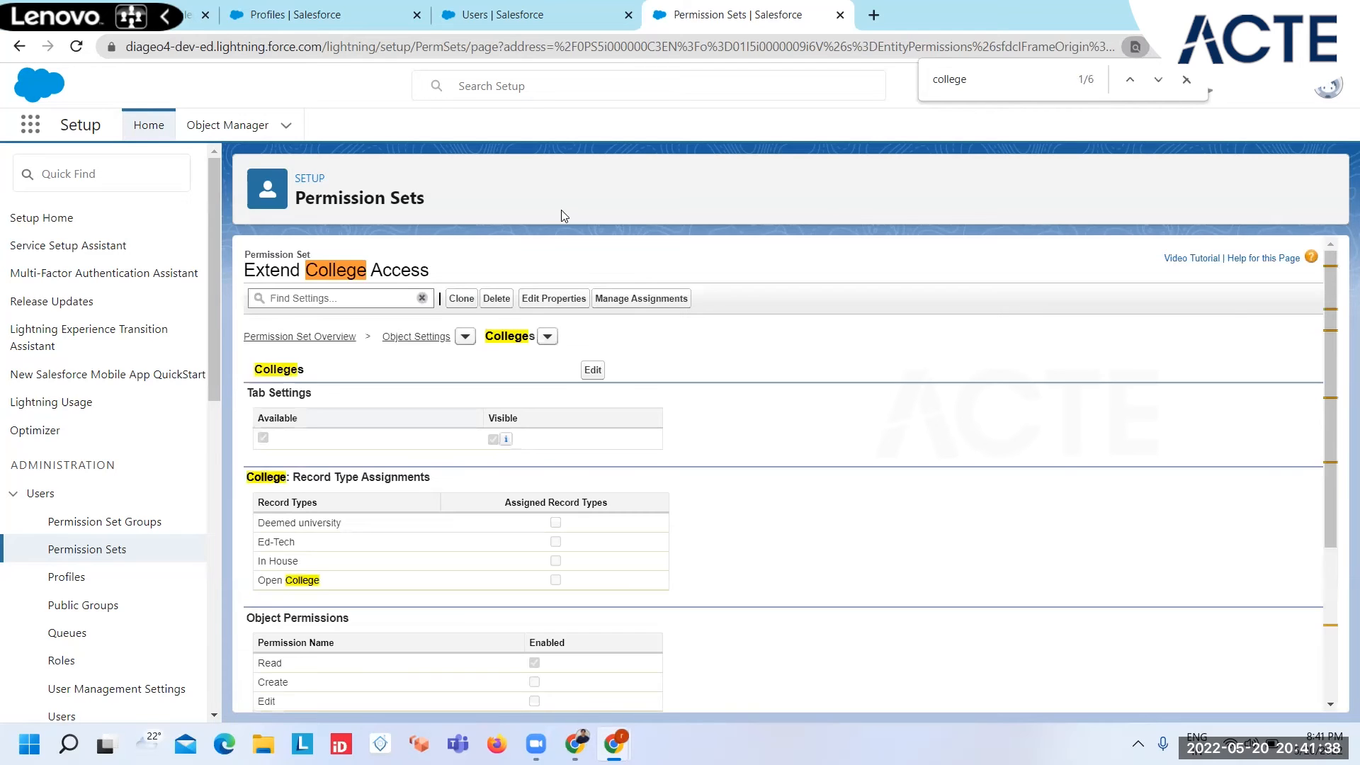
Step: Open the test user's permission set assignments, add Extend College Access to the enabled sets and save
drag(435, 273, 248, 270)
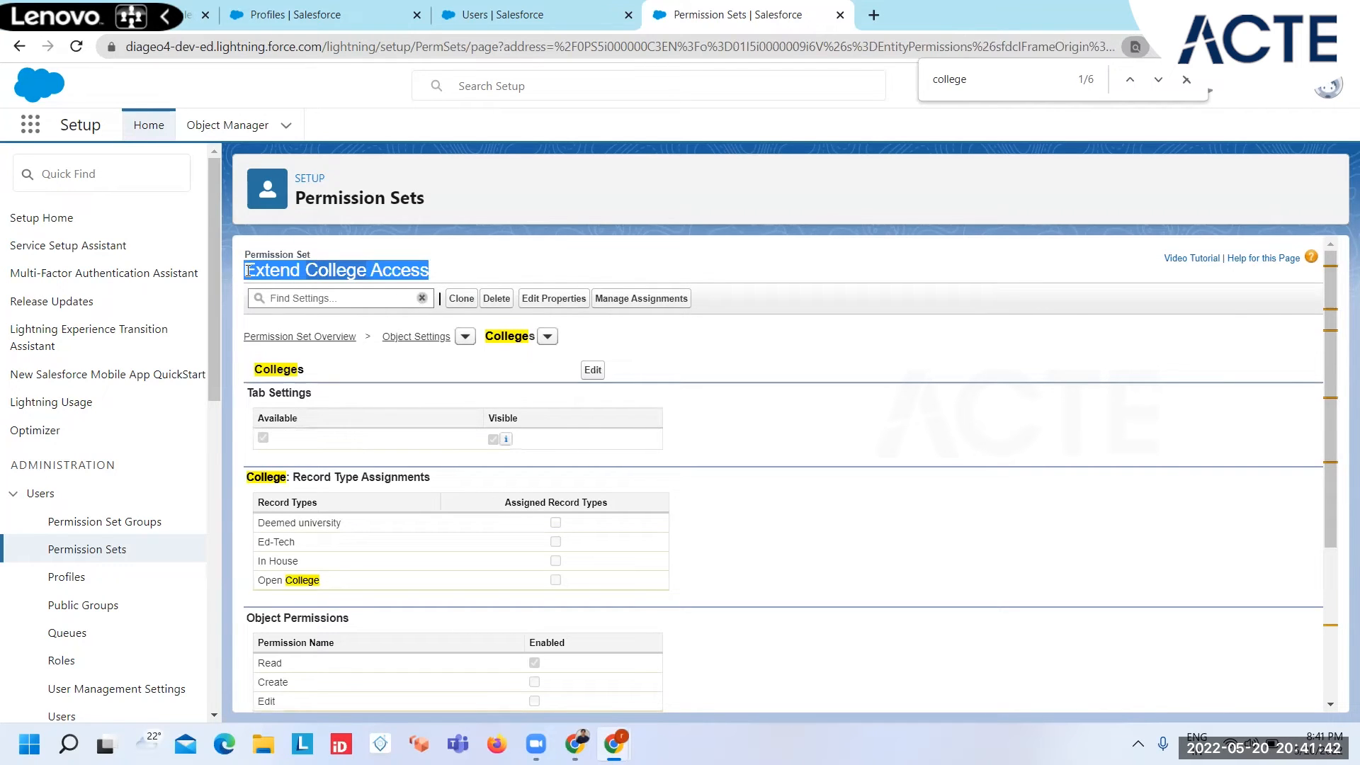
click(517, 10)
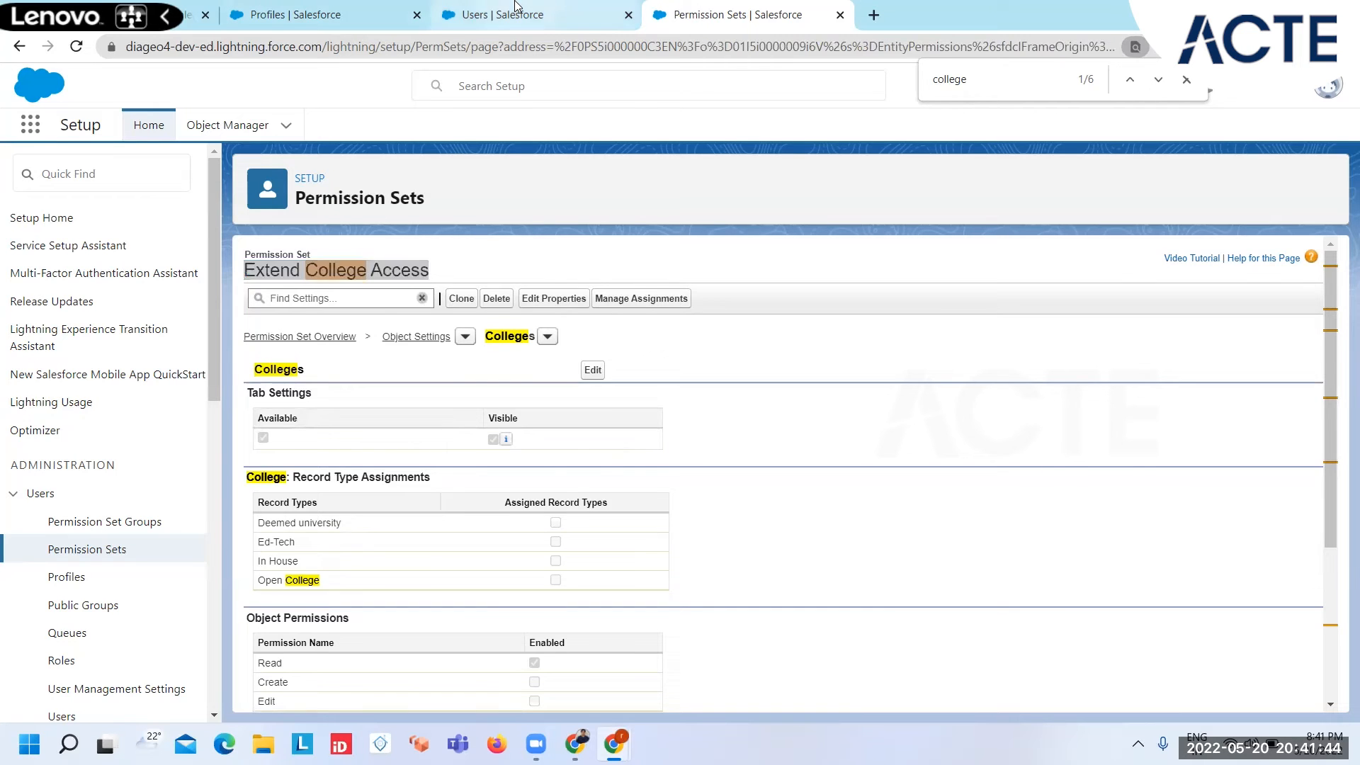
click(333, 469)
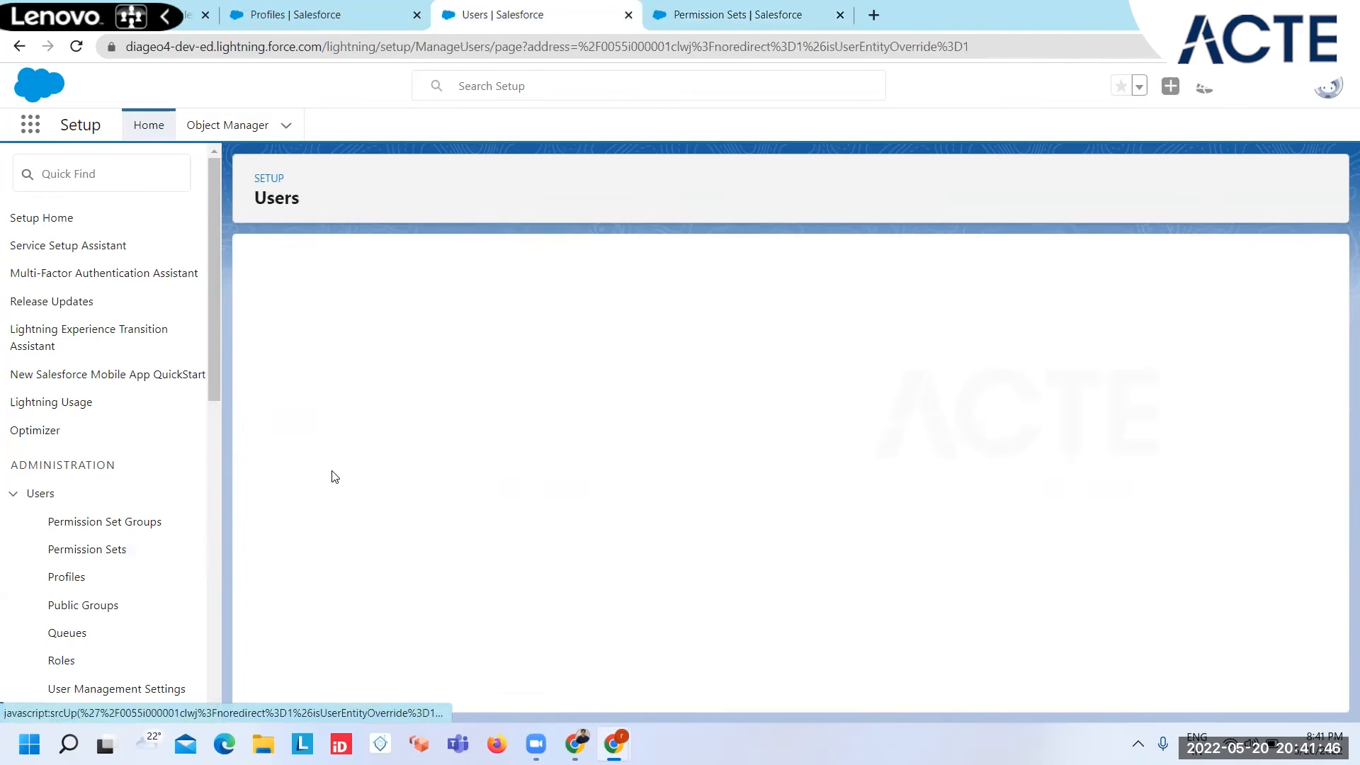
mouse_move(337, 296)
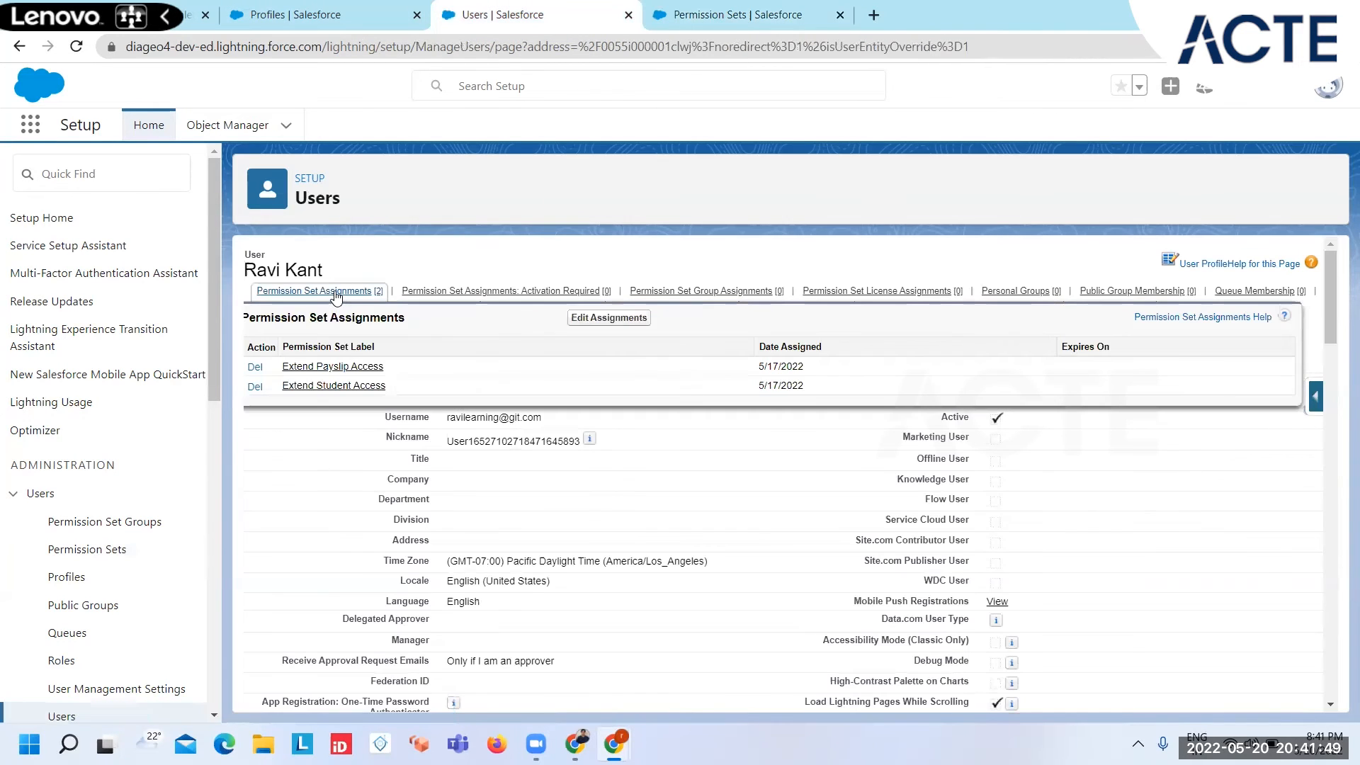
click(585, 319)
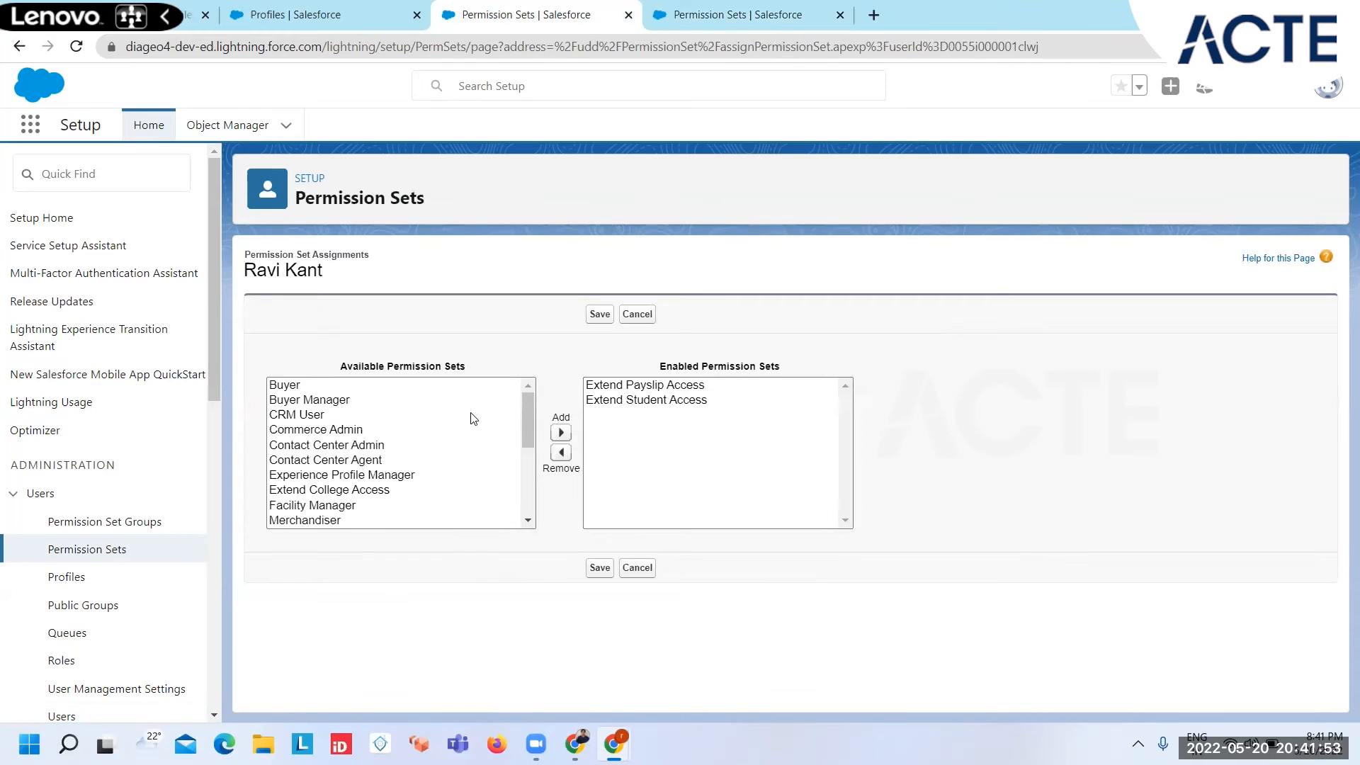
click(383, 494)
click(560, 432)
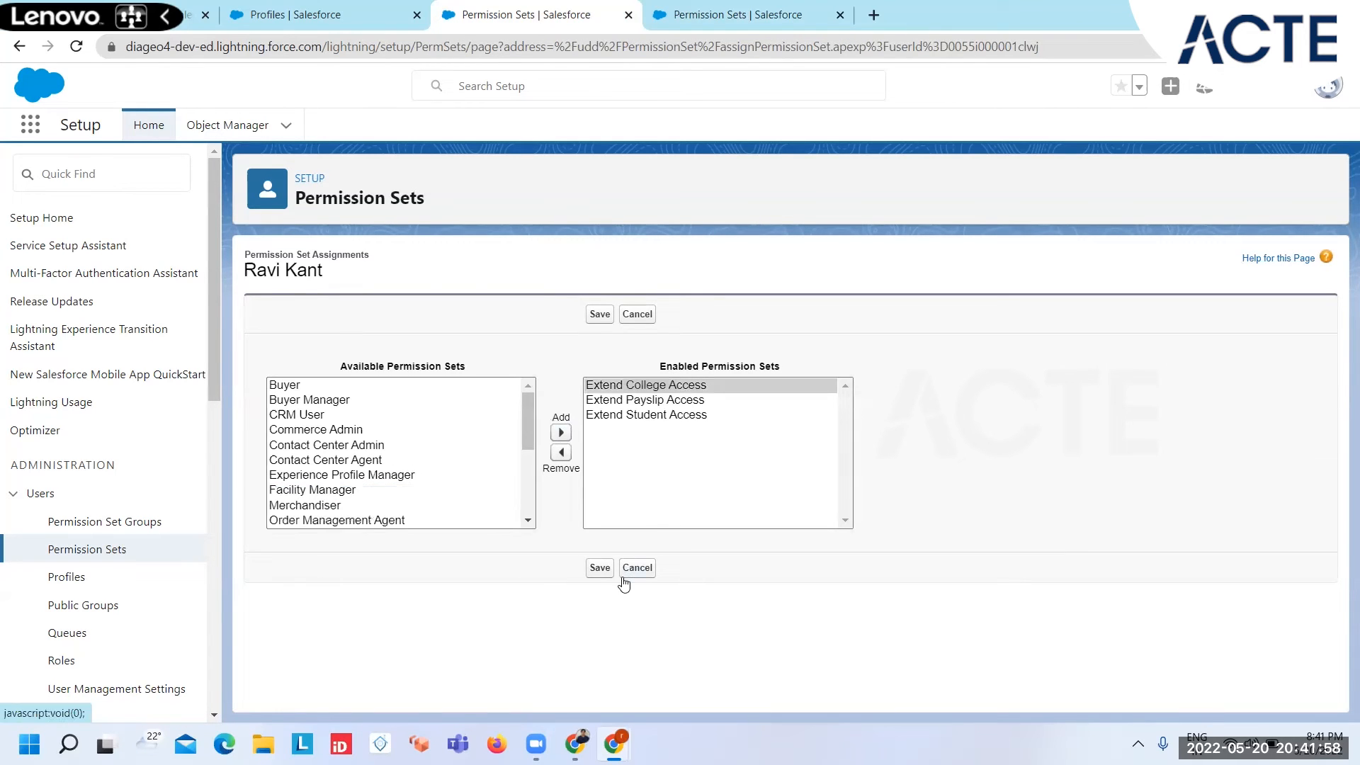
click(598, 575)
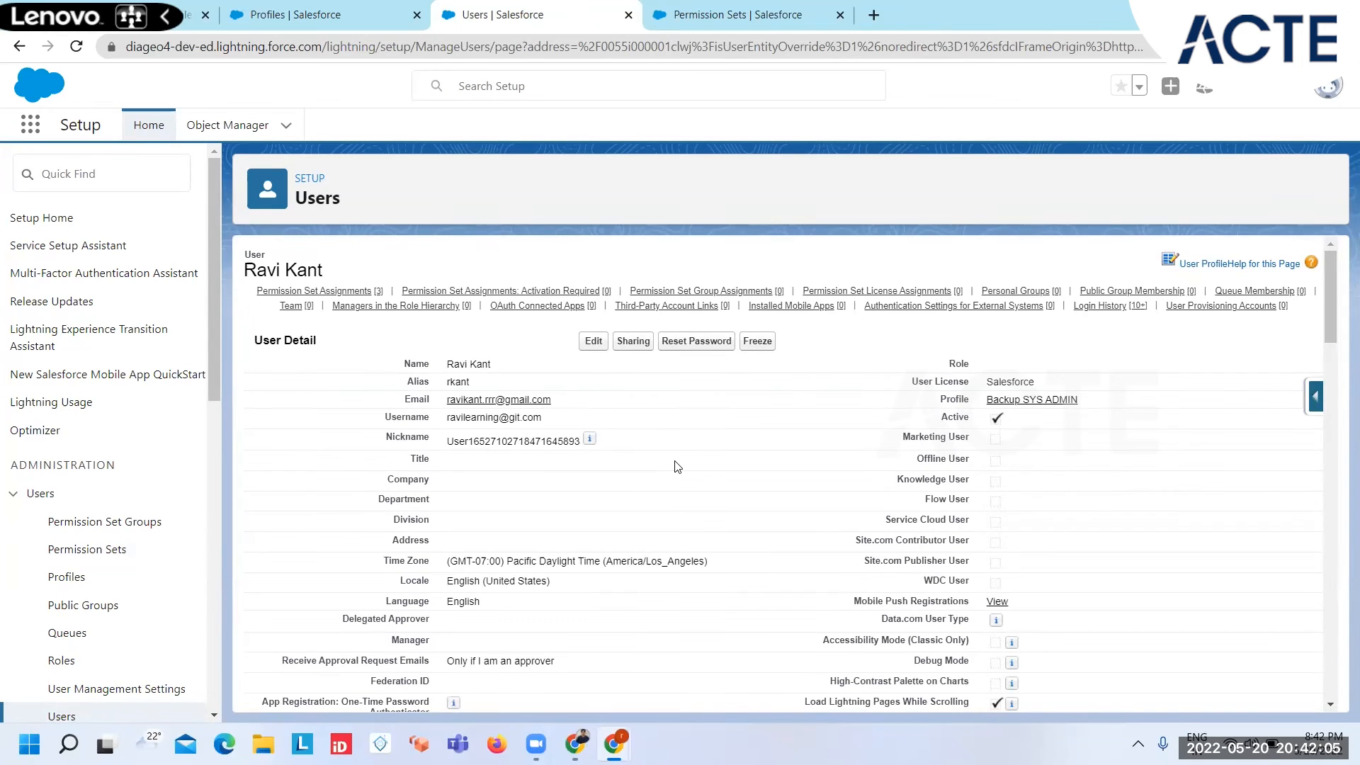
Step: Edit the user's permission set assignments again, remove Extend Payslip Access and Extend Student Access, and save
click(324, 290)
click(633, 252)
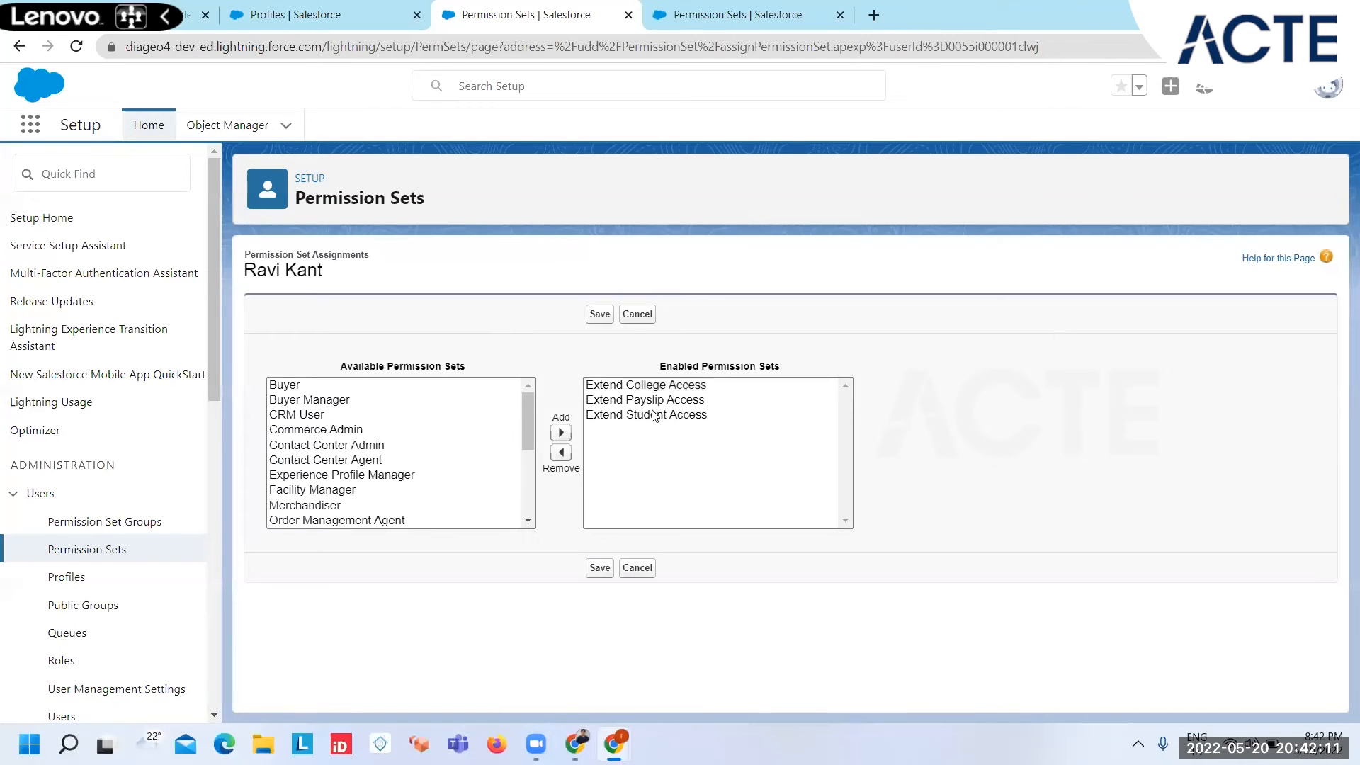
click(644, 399)
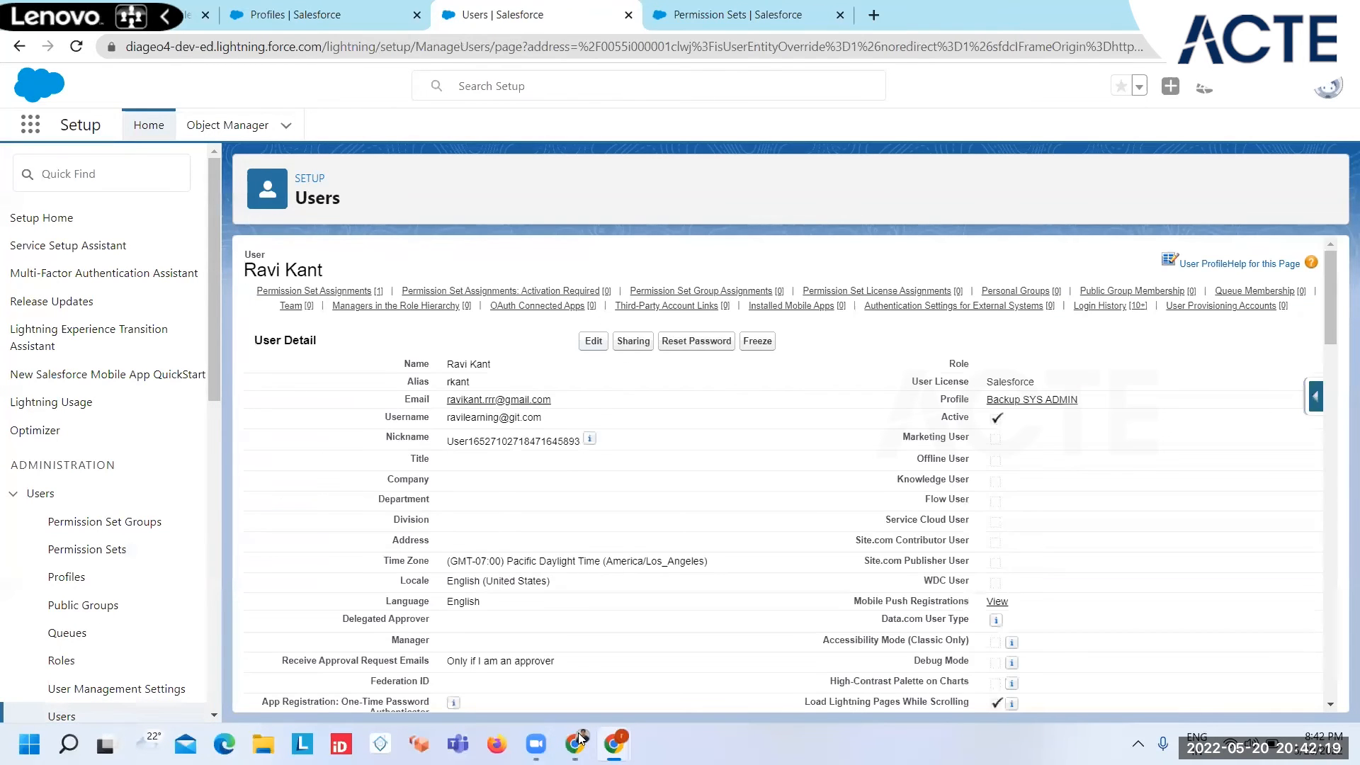
Step: Switch to the test user's College app window, reload the page and open the Colleges list
mouse_move(613, 742)
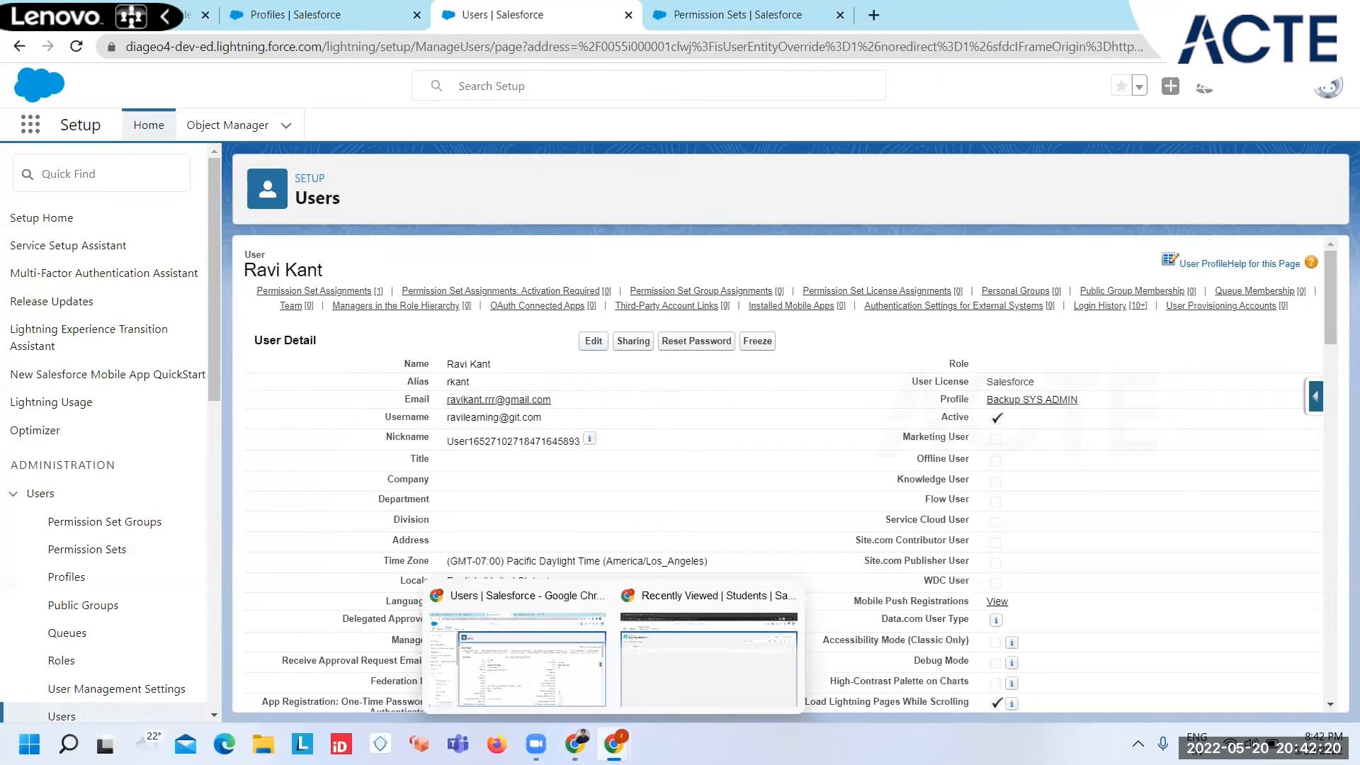
click(700, 681)
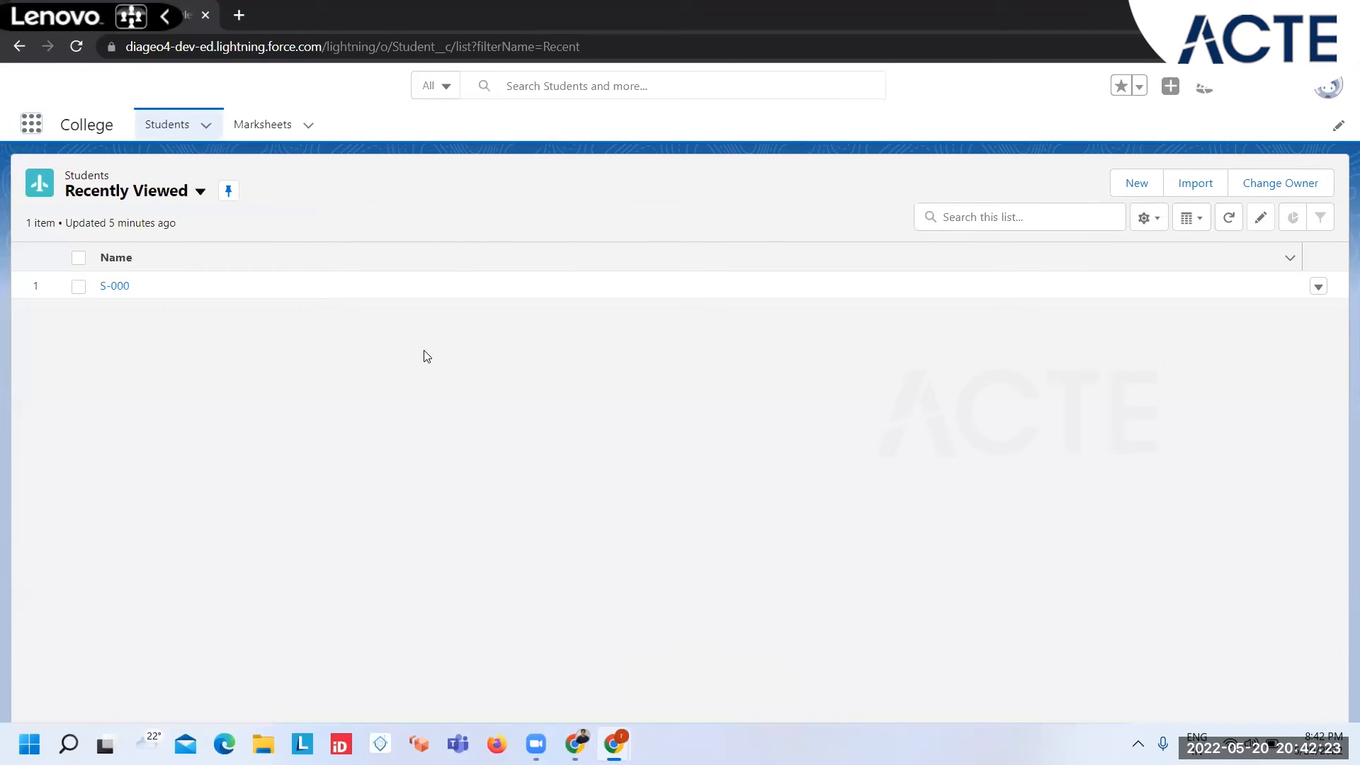
key(F5)
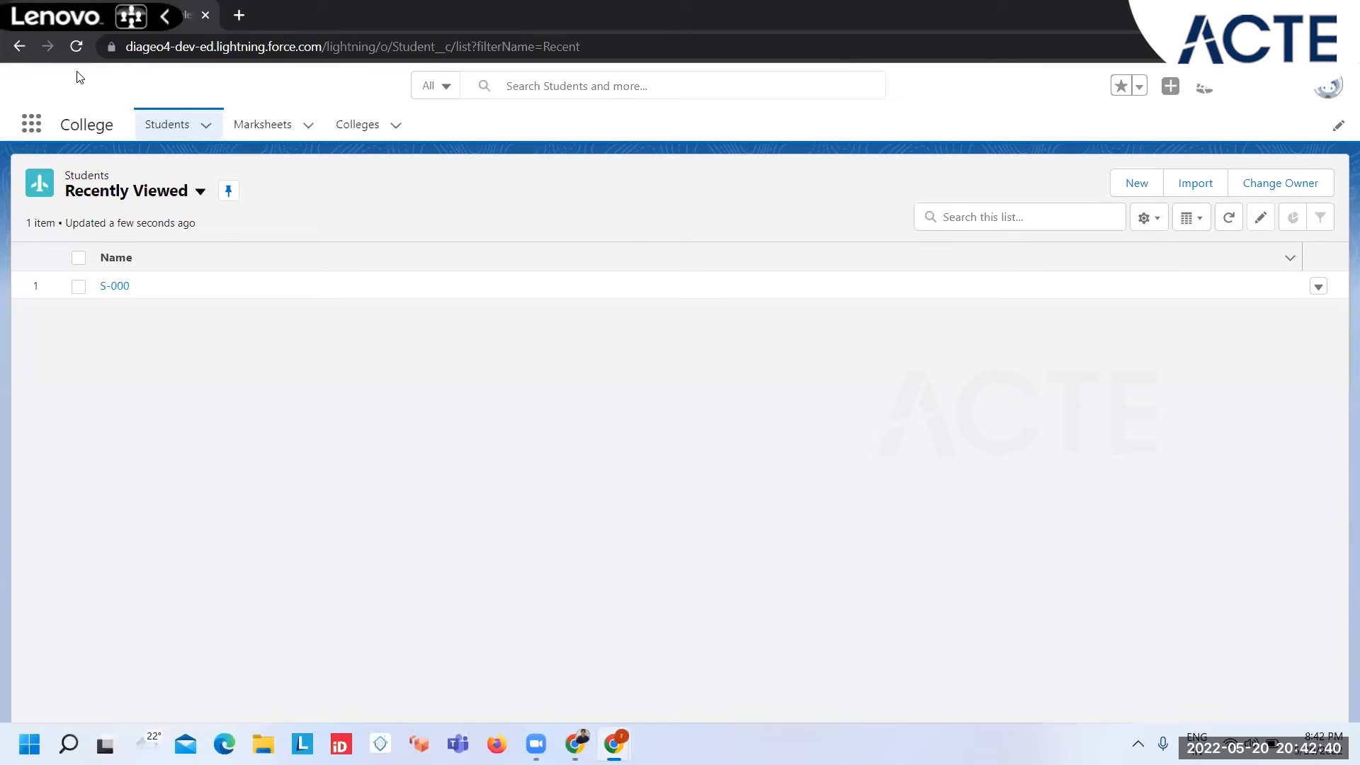
click(373, 136)
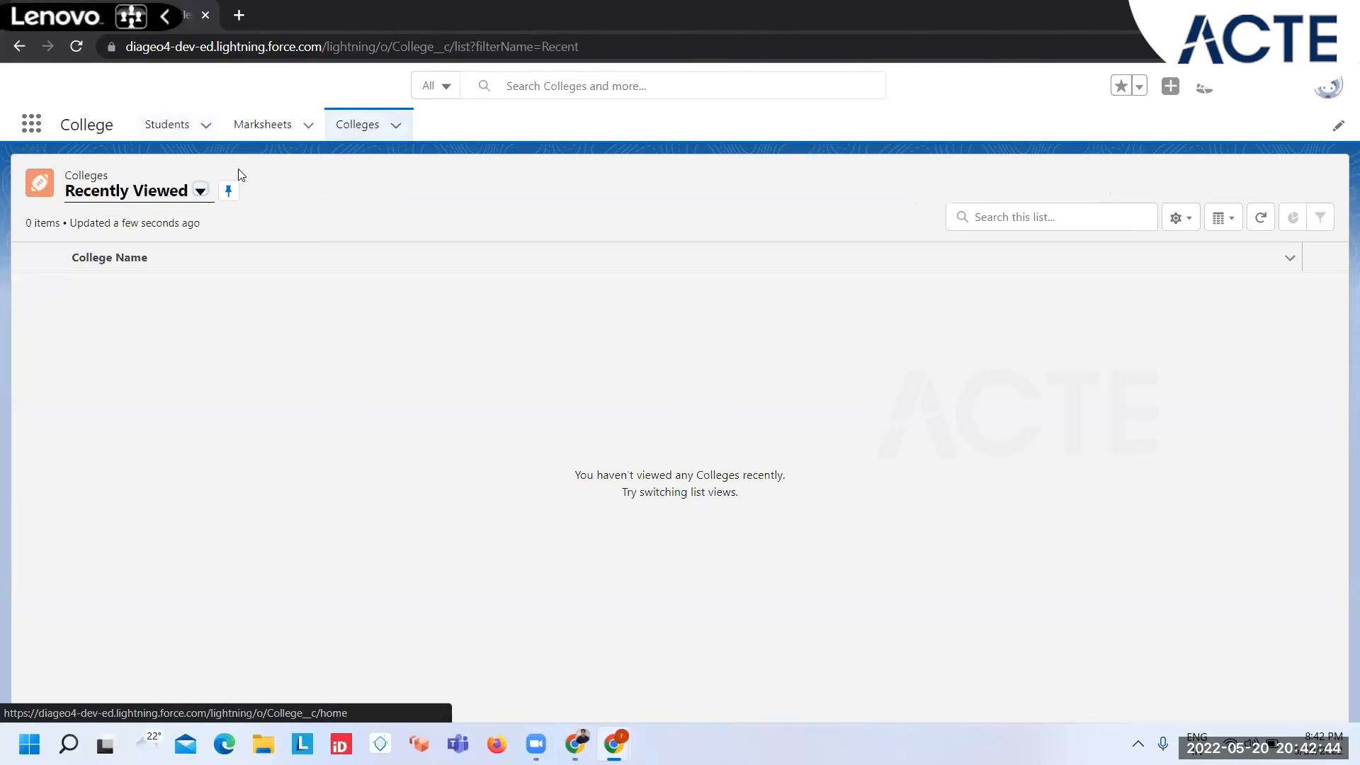
Step: Switch the Colleges list to the All view, open the IGNOU record and check its additional actions
click(201, 191)
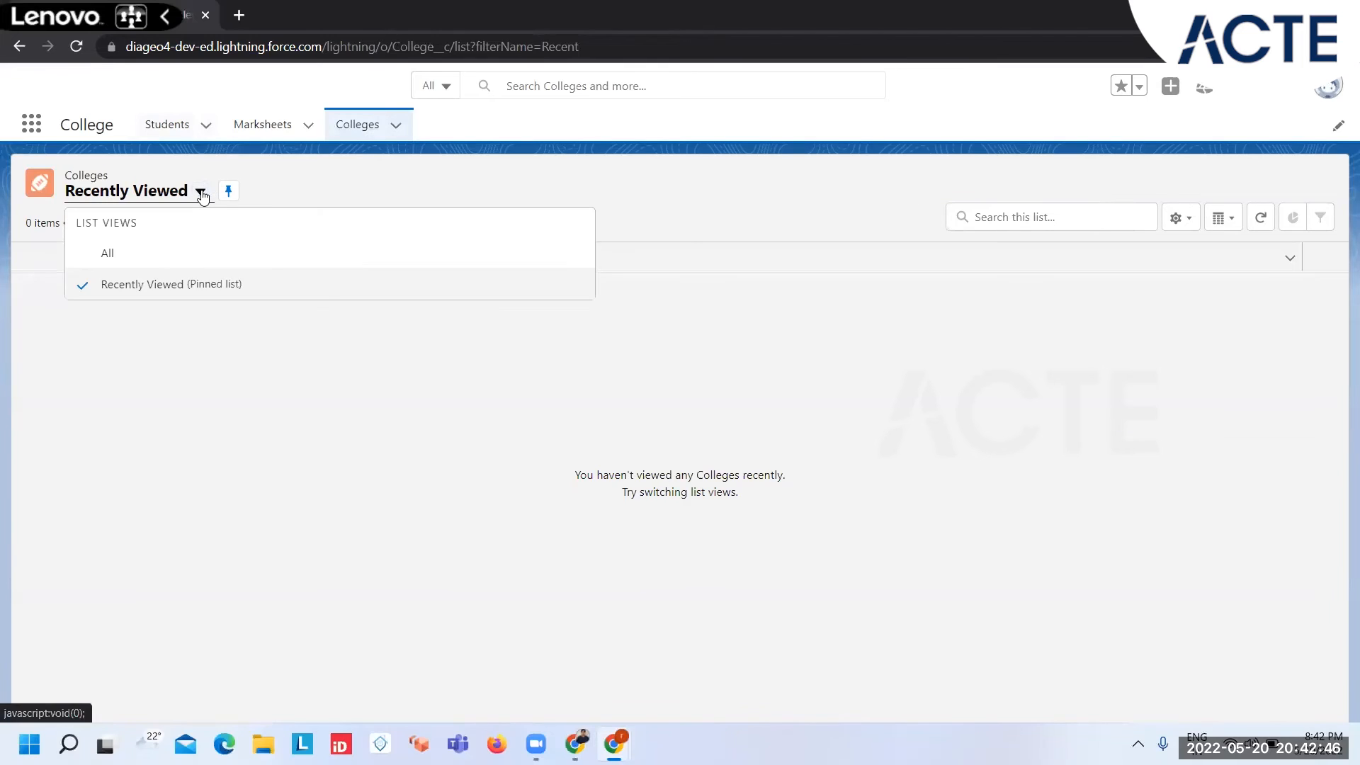
click(142, 252)
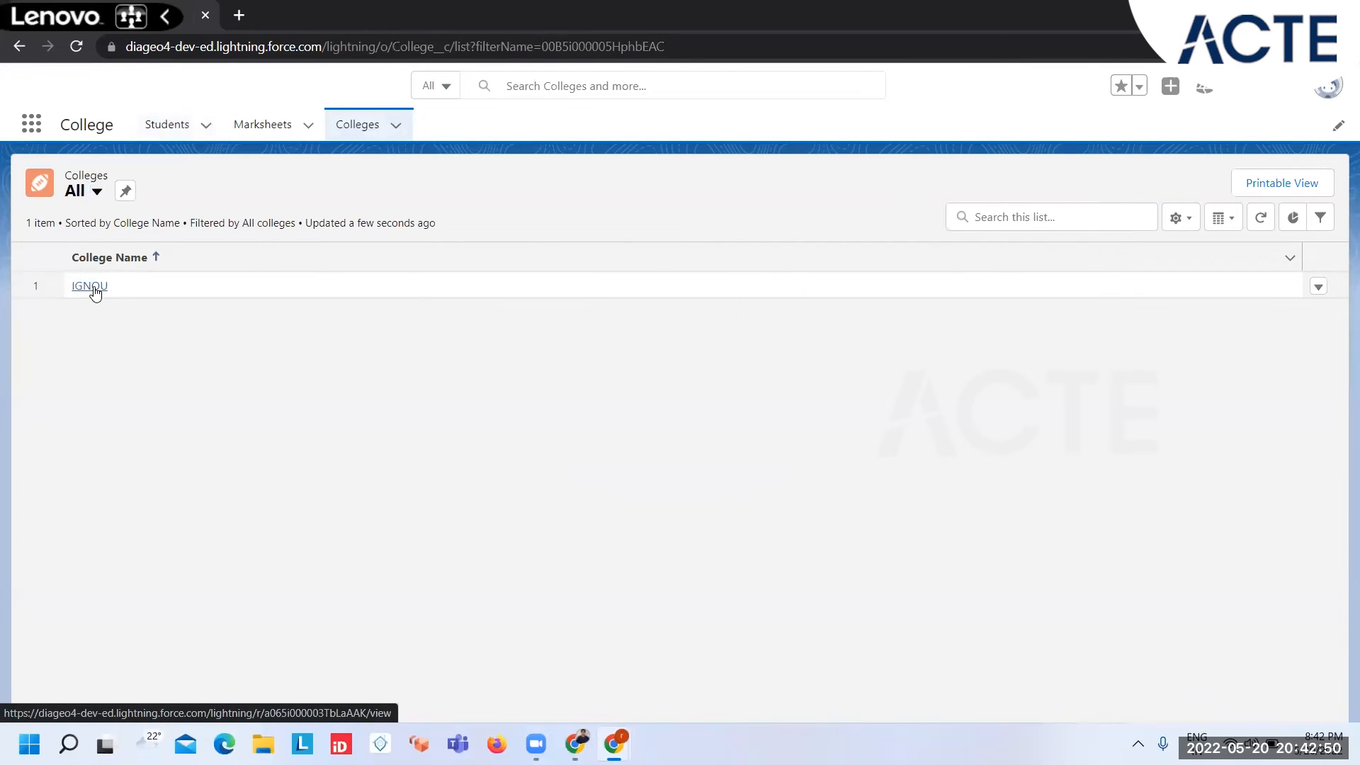
click(93, 286)
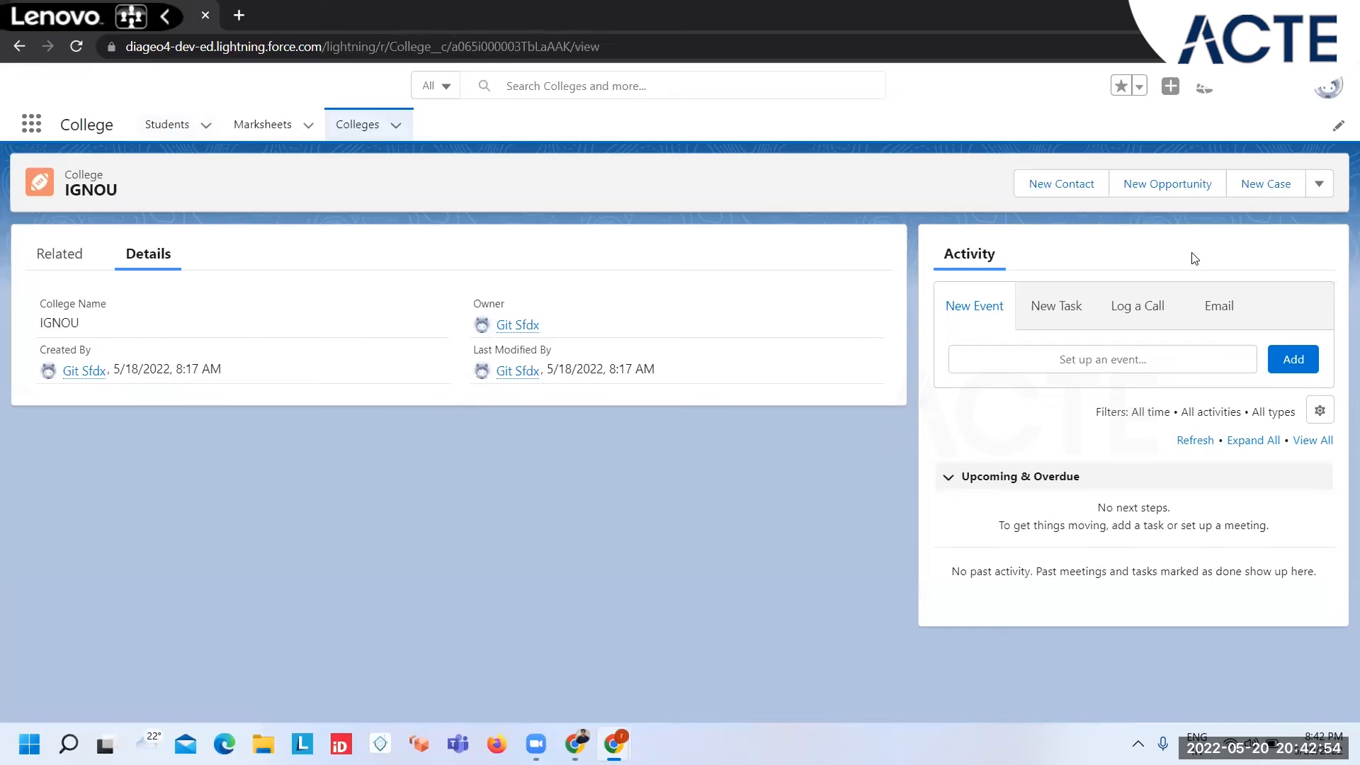
click(1319, 184)
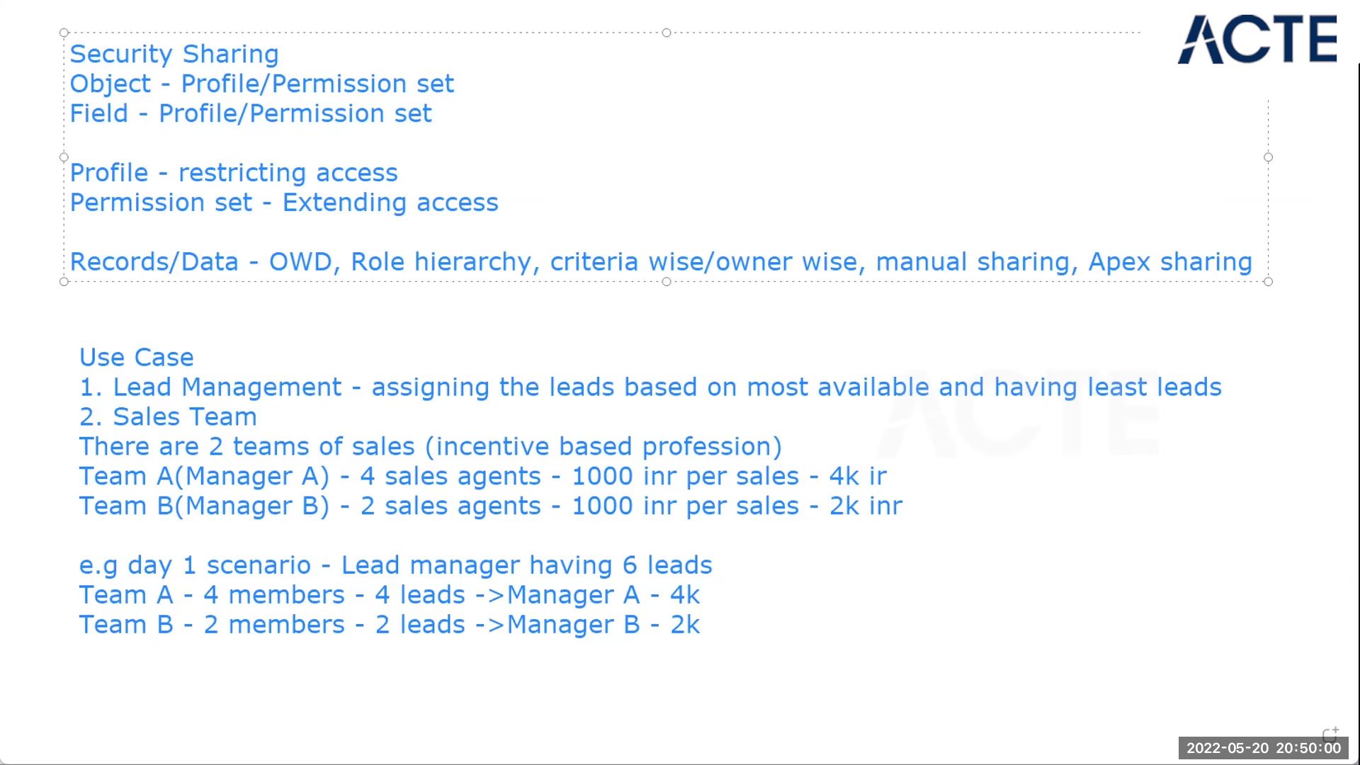
Step: Switch from the whiteboard to the Backup SYS ADMIN profile, check its header details and find the Colleges row under Custom Object Permissions
key(alt+Tab)
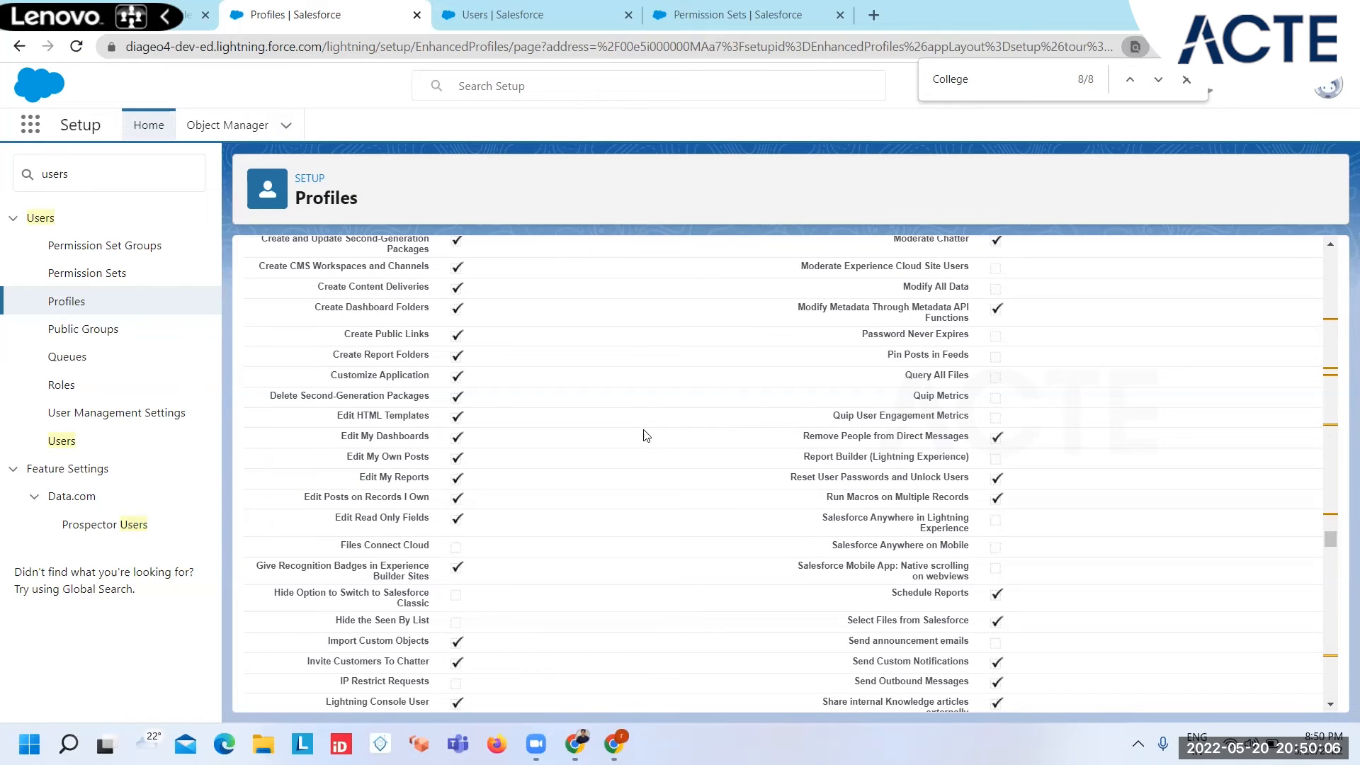
scroll(645, 435, up, 10)
scroll(645, 435, up, 15)
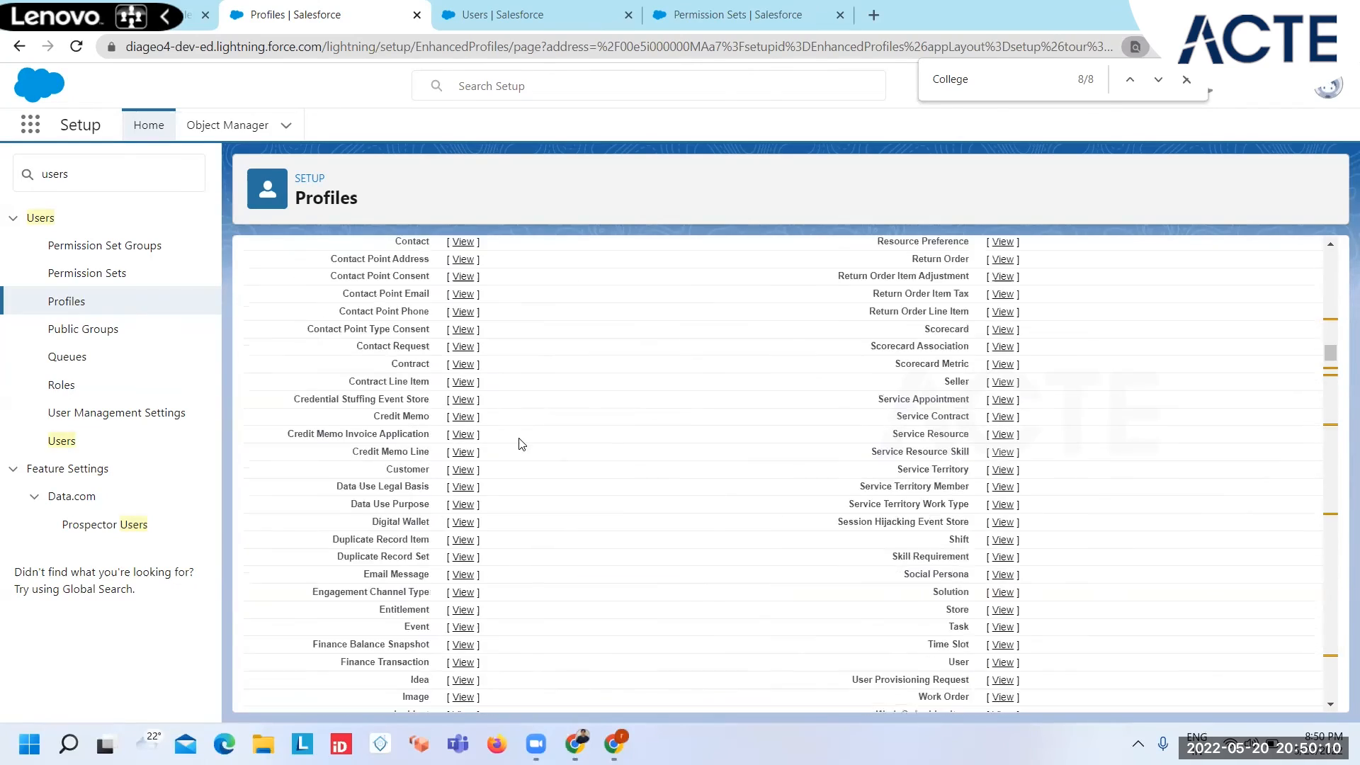
scroll(522, 444, up, 20)
click(530, 439)
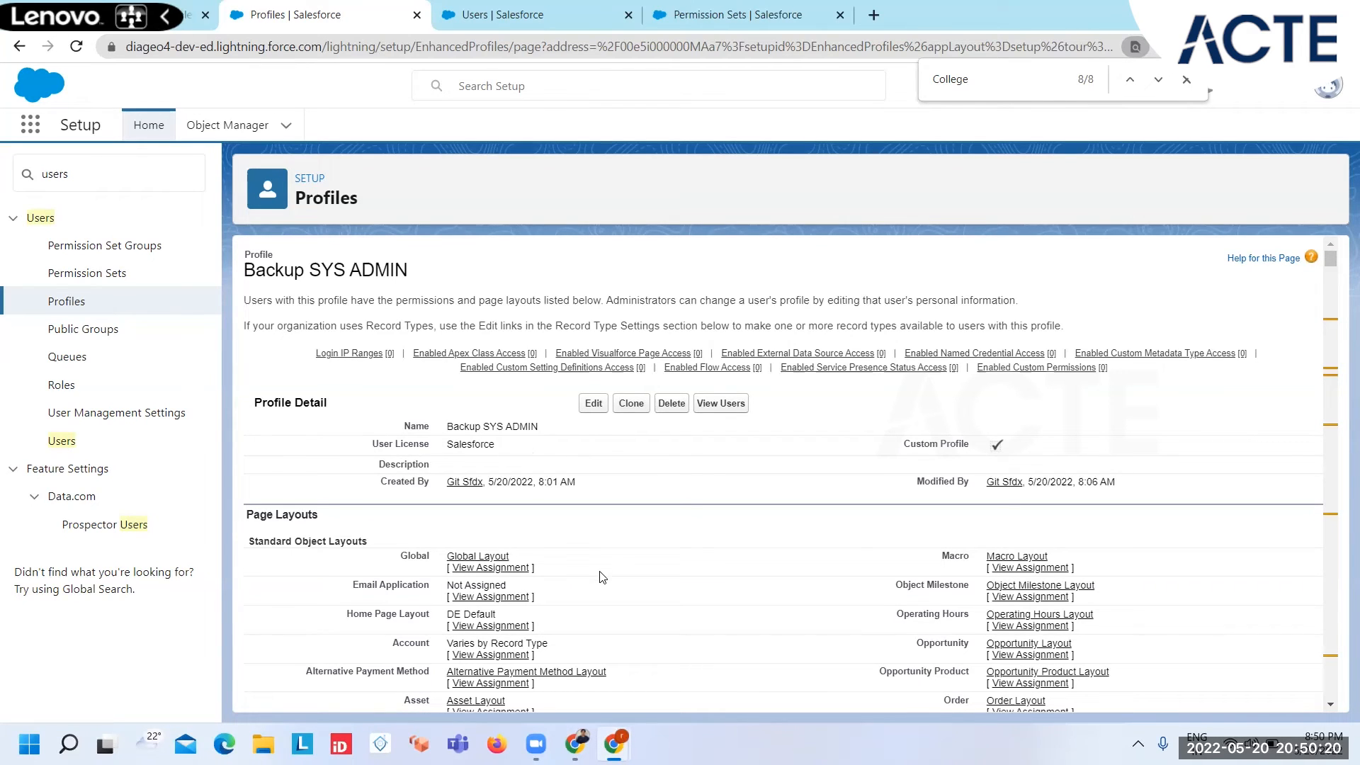
key(ctrl+f)
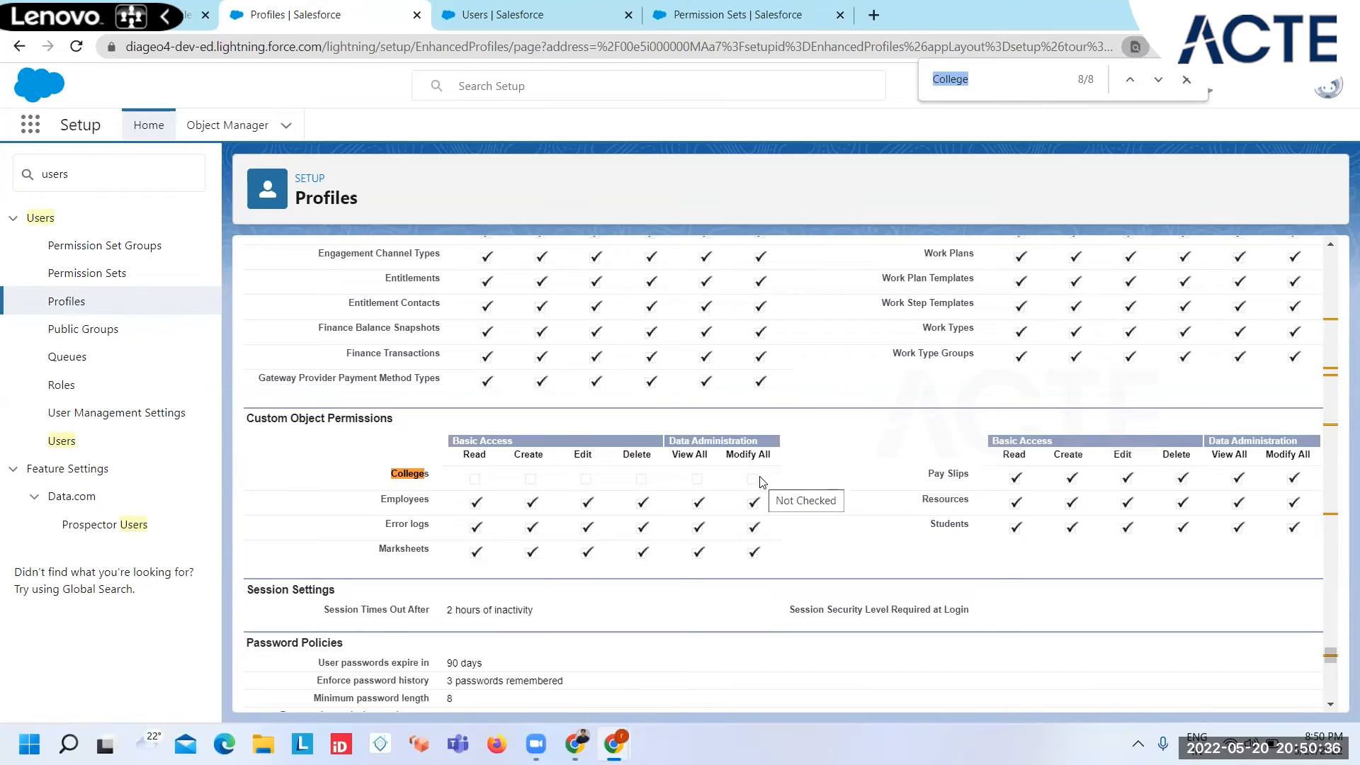
Step: Return from the profile to the user's detail page and delete the Extend College Access permission set assignment, confirming the removal
click(1075, 83)
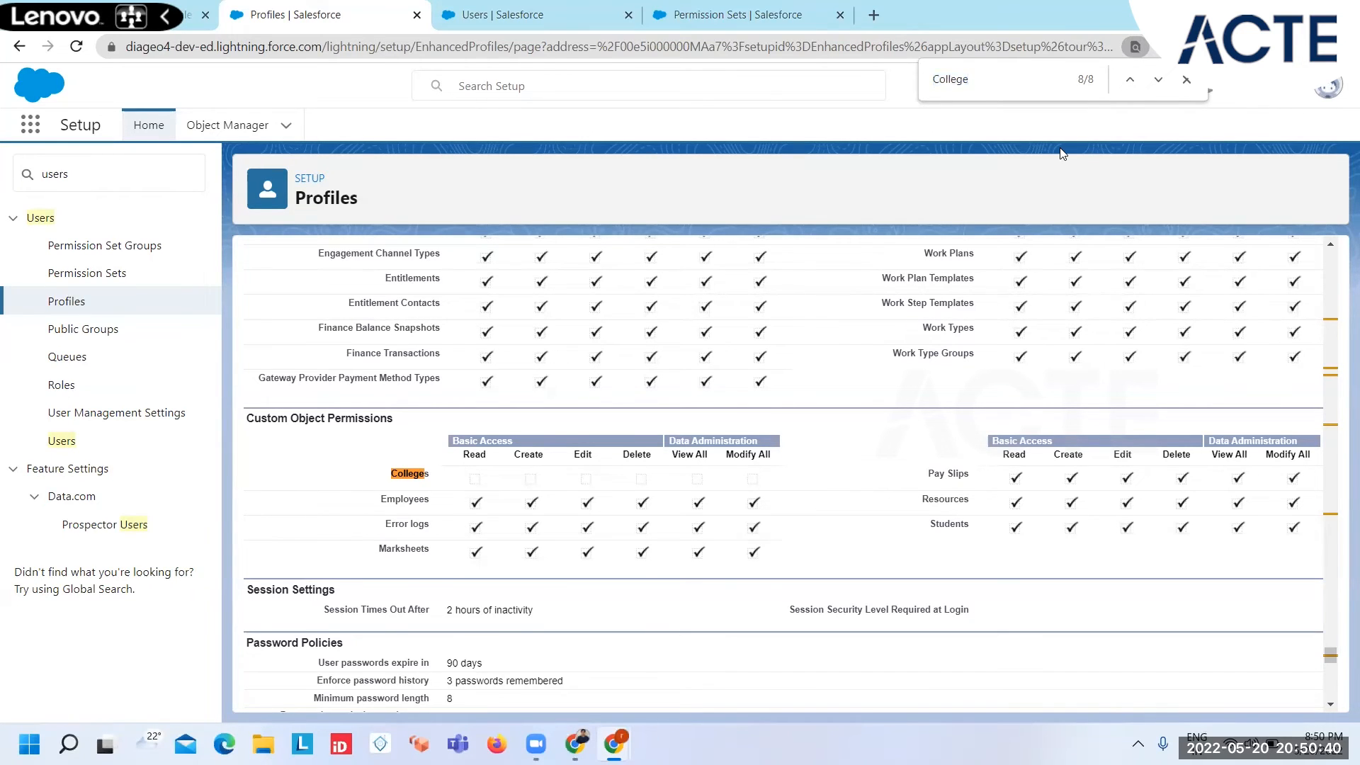
click(527, 15)
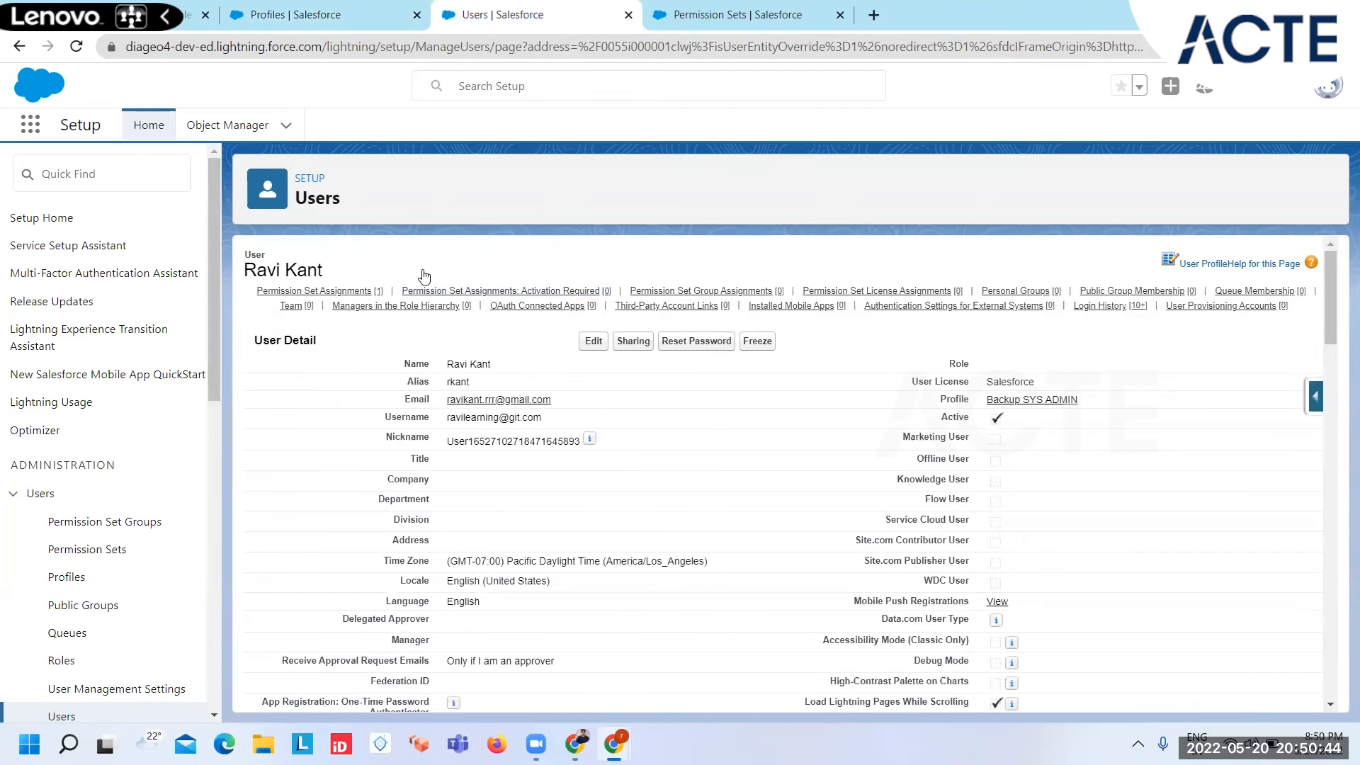
mouse_move(354, 292)
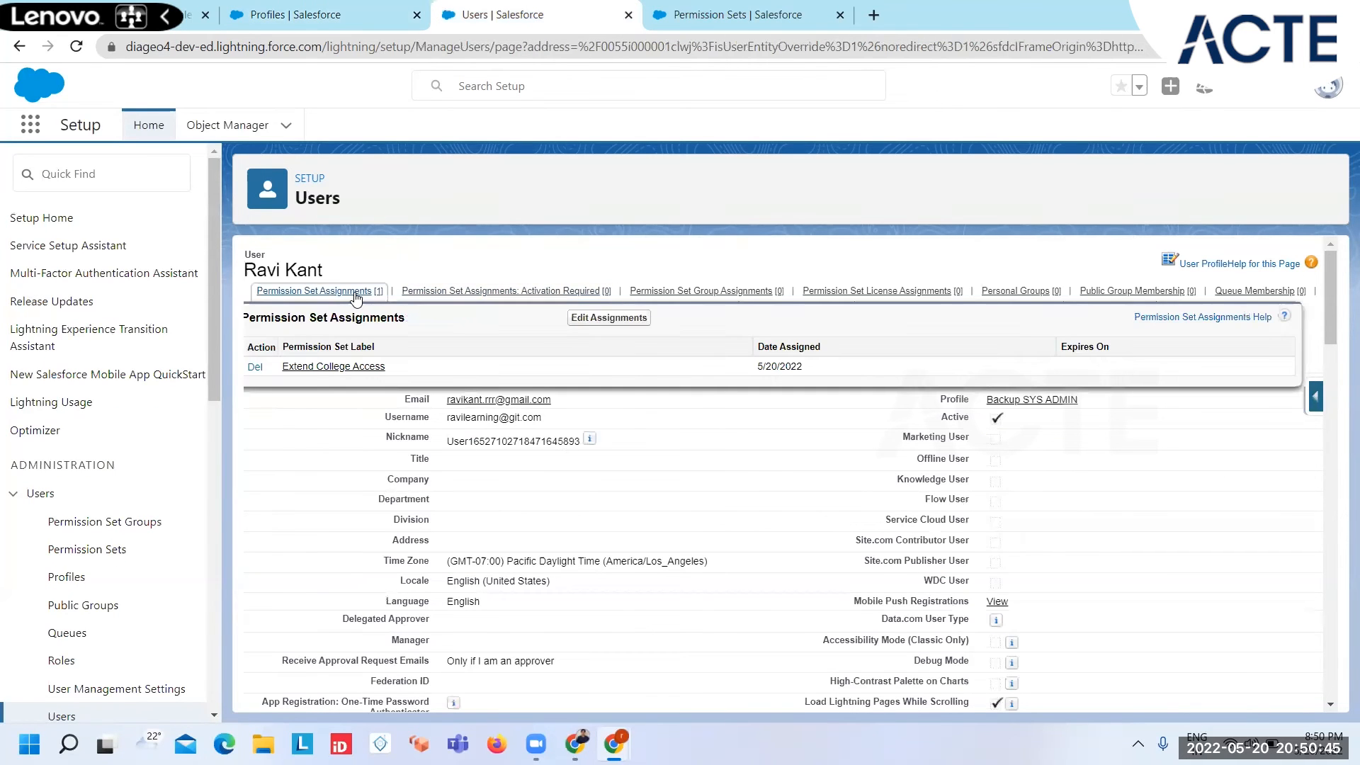
click(253, 367)
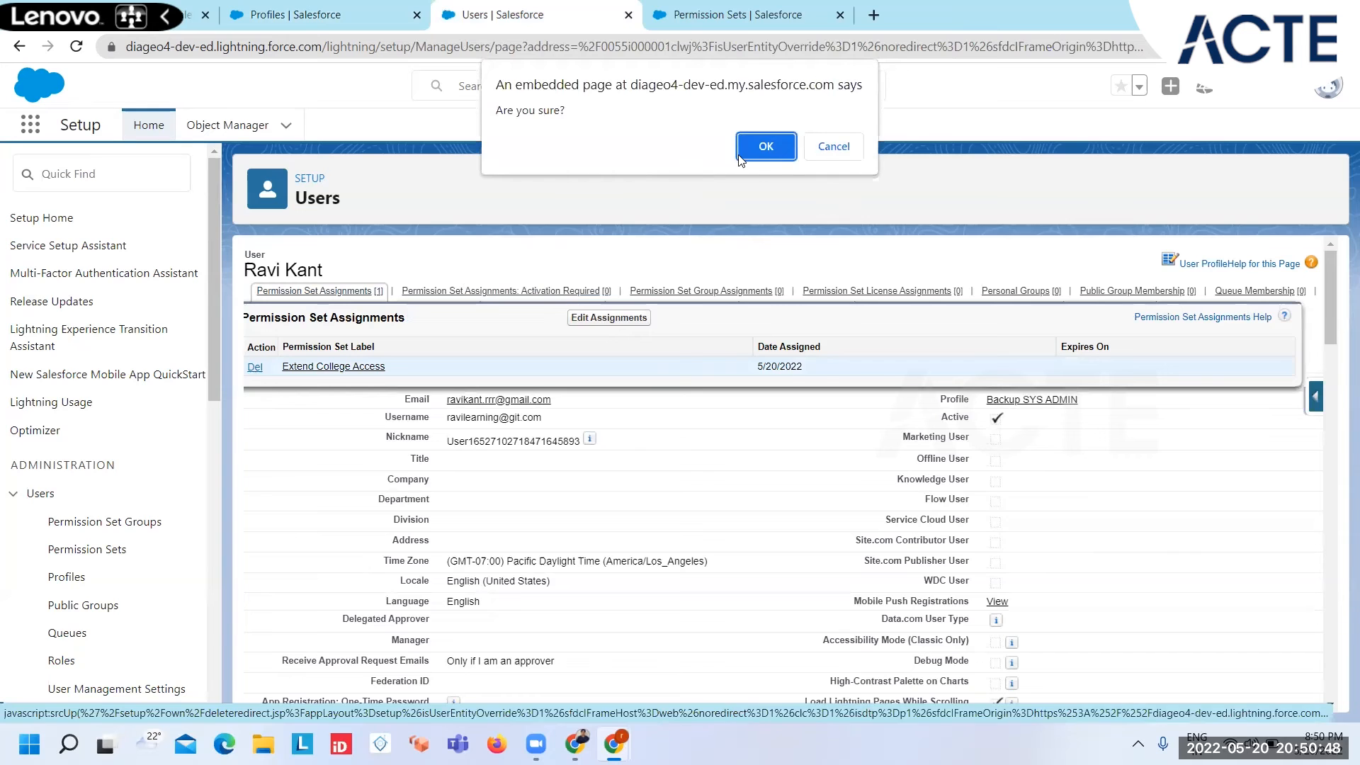
click(763, 149)
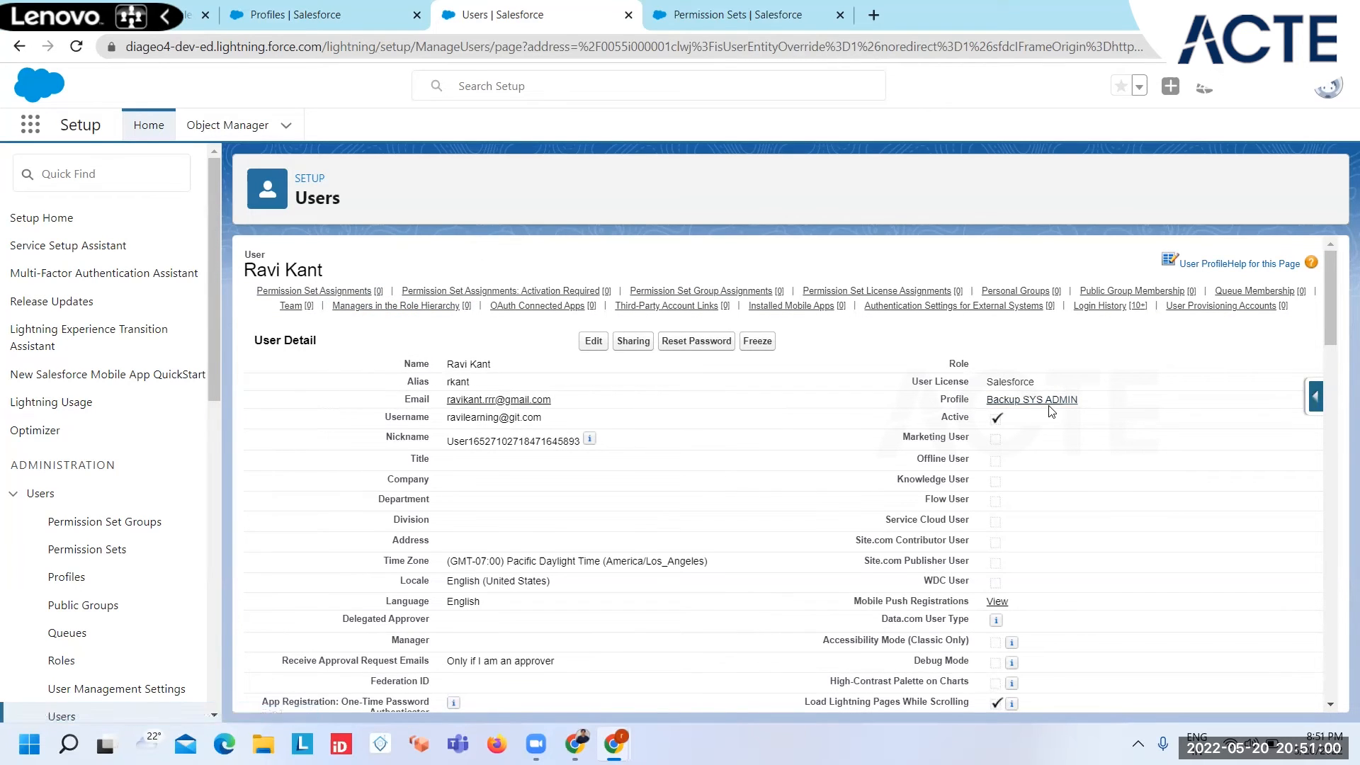
Step: Switch to the test user's window to check access to the IGNOU record, and open the Students list
mouse_move(613, 743)
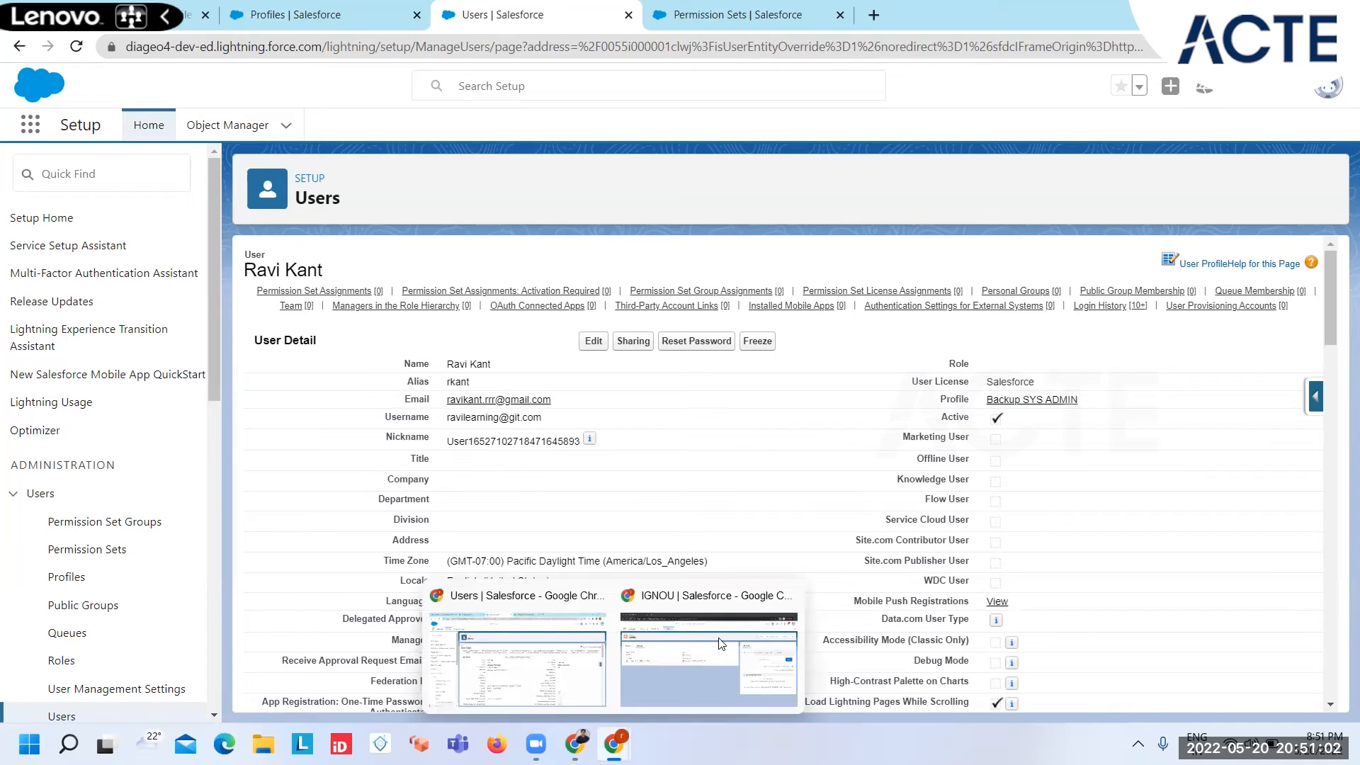
click(700, 604)
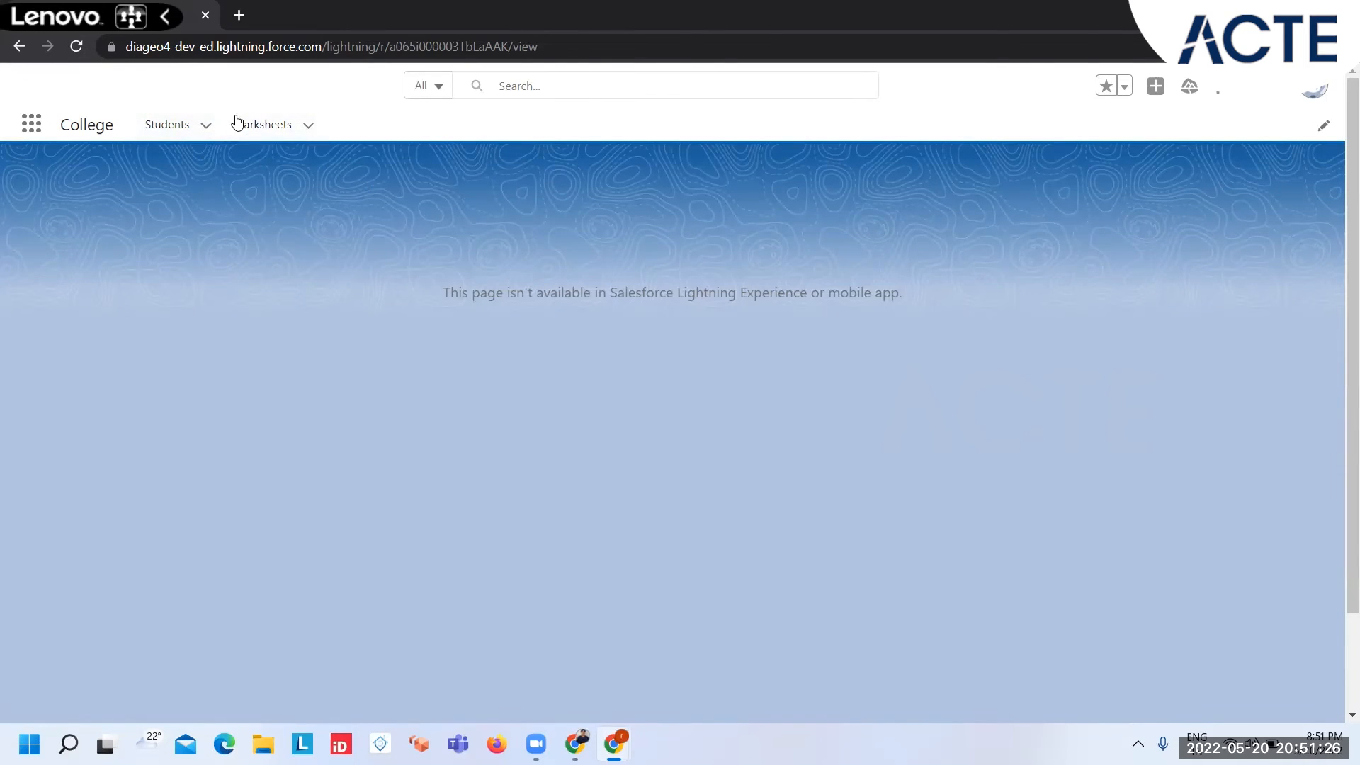
click(167, 126)
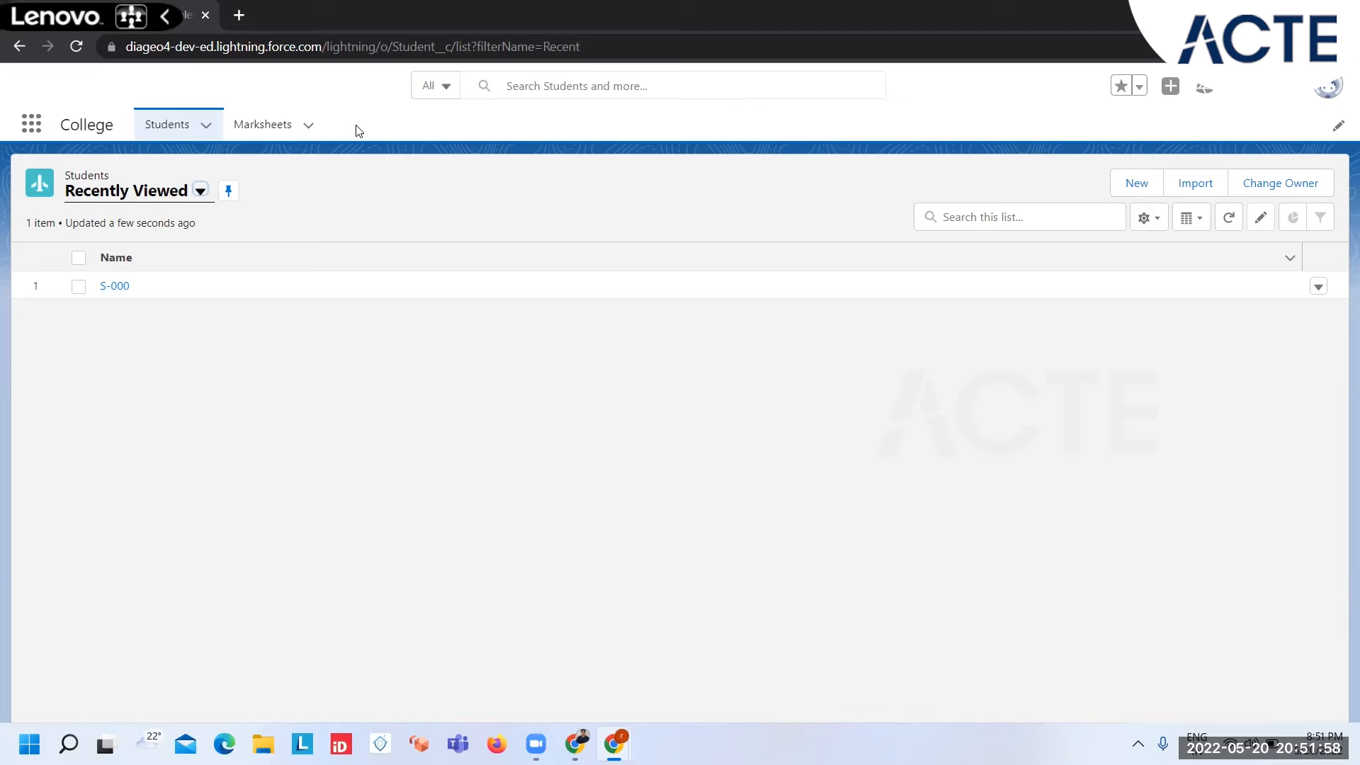
Step: Switch back to the admin window, open the College object's Fields & Relationships in Object Manager and start a new custom field
mouse_move(613, 743)
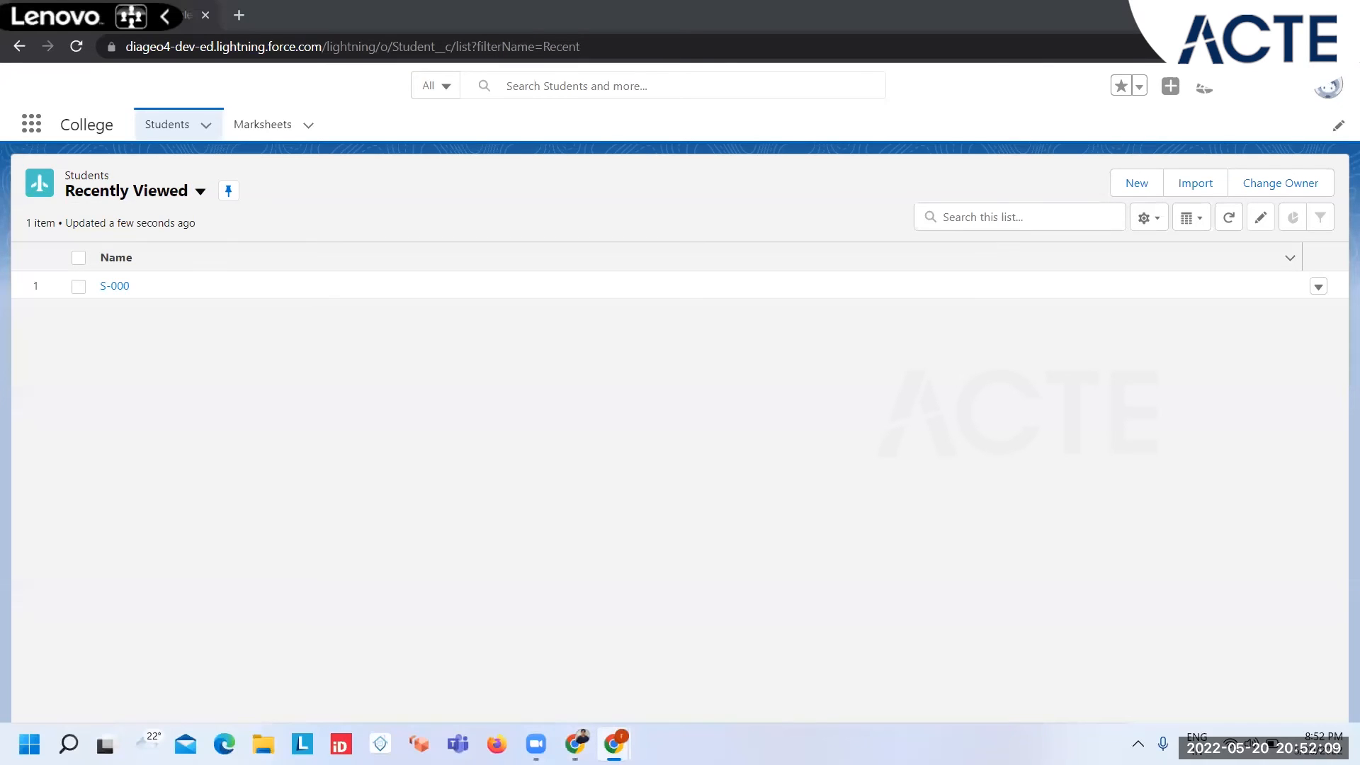
click(513, 646)
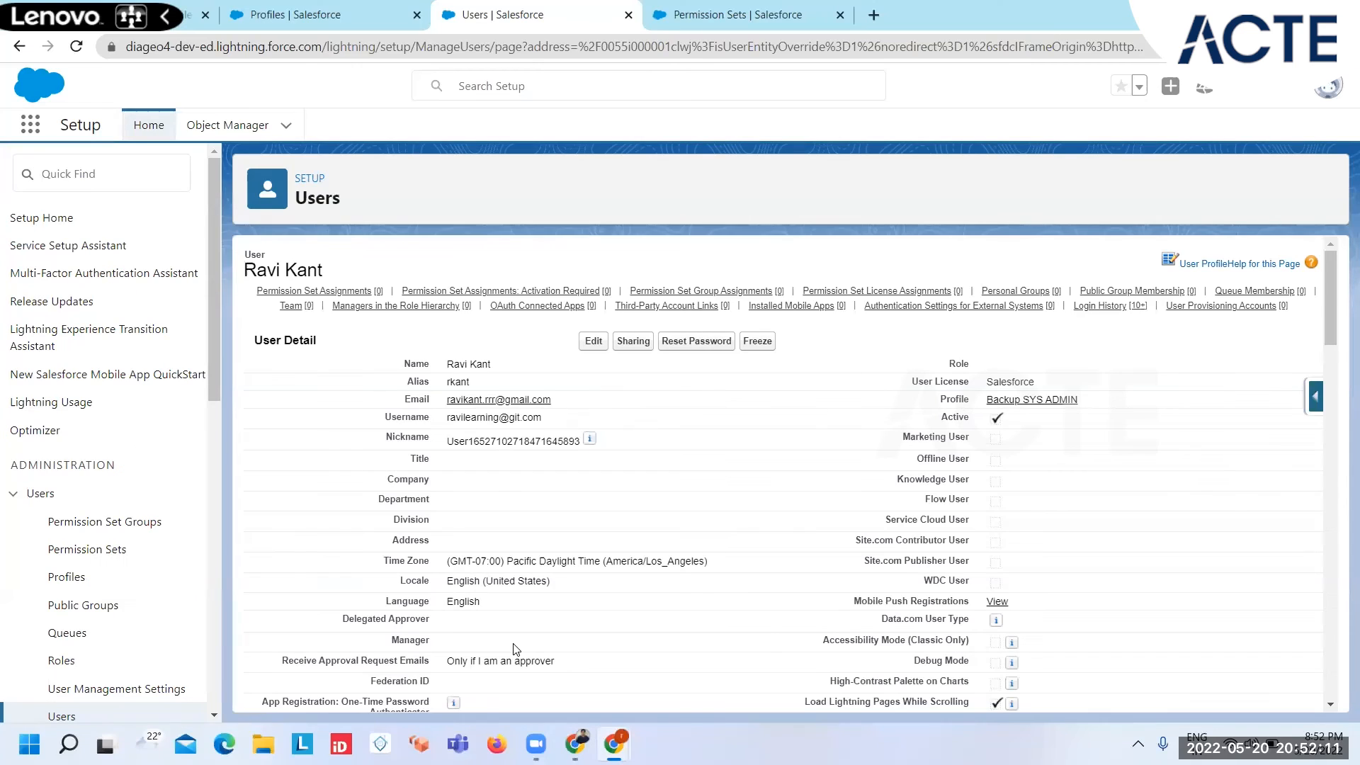
click(220, 129)
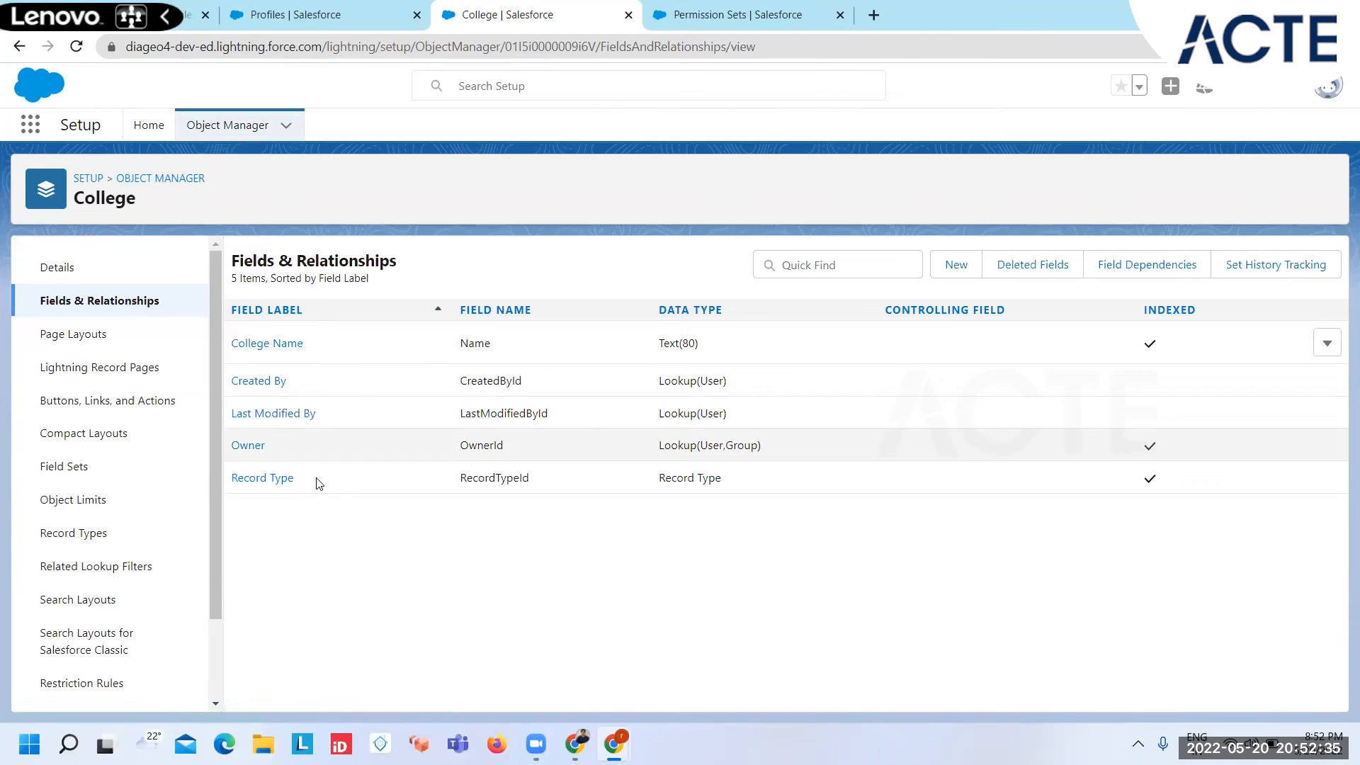
click(949, 266)
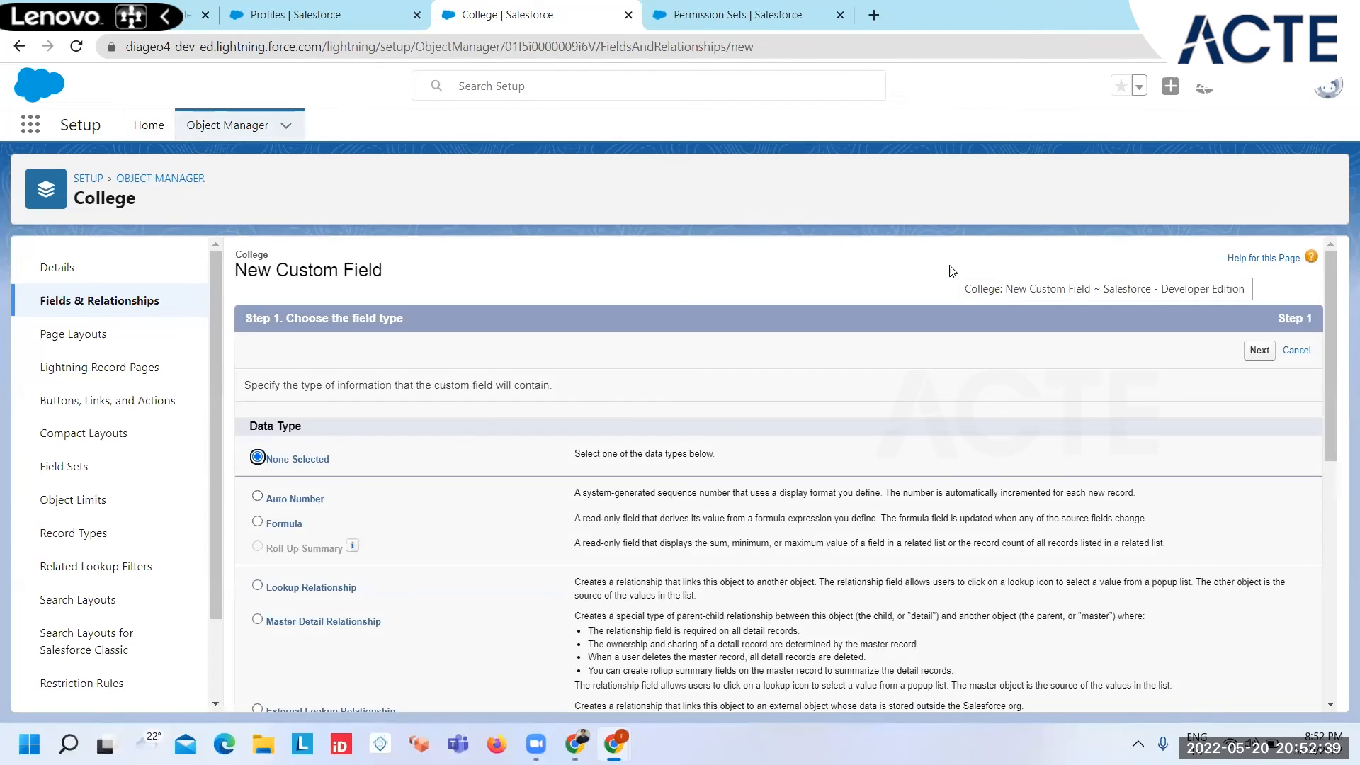
Step: Define the new field as Text Area (Long) labelled Address, keep the default length and proceed to field-level security
scroll(408, 632, down, 3)
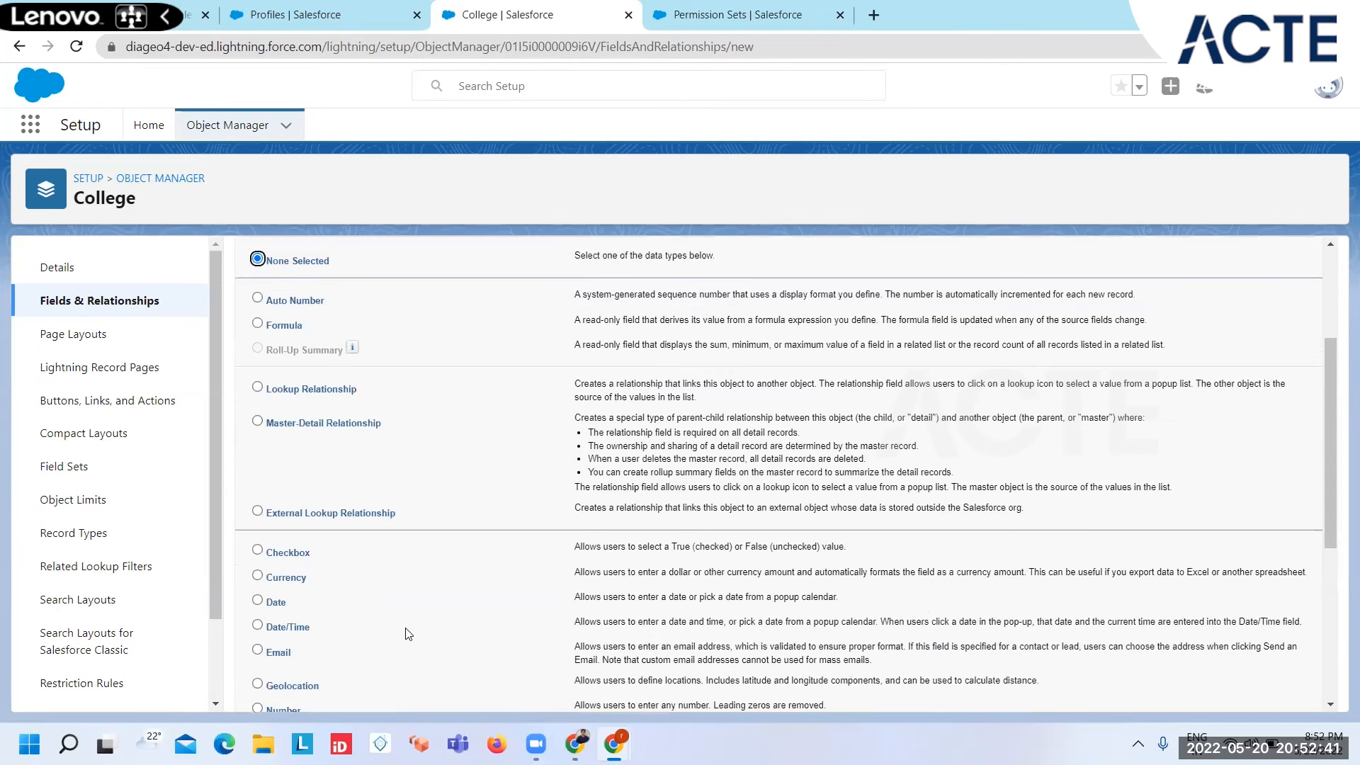
scroll(408, 632, down, 1)
scroll(329, 636, down, 2)
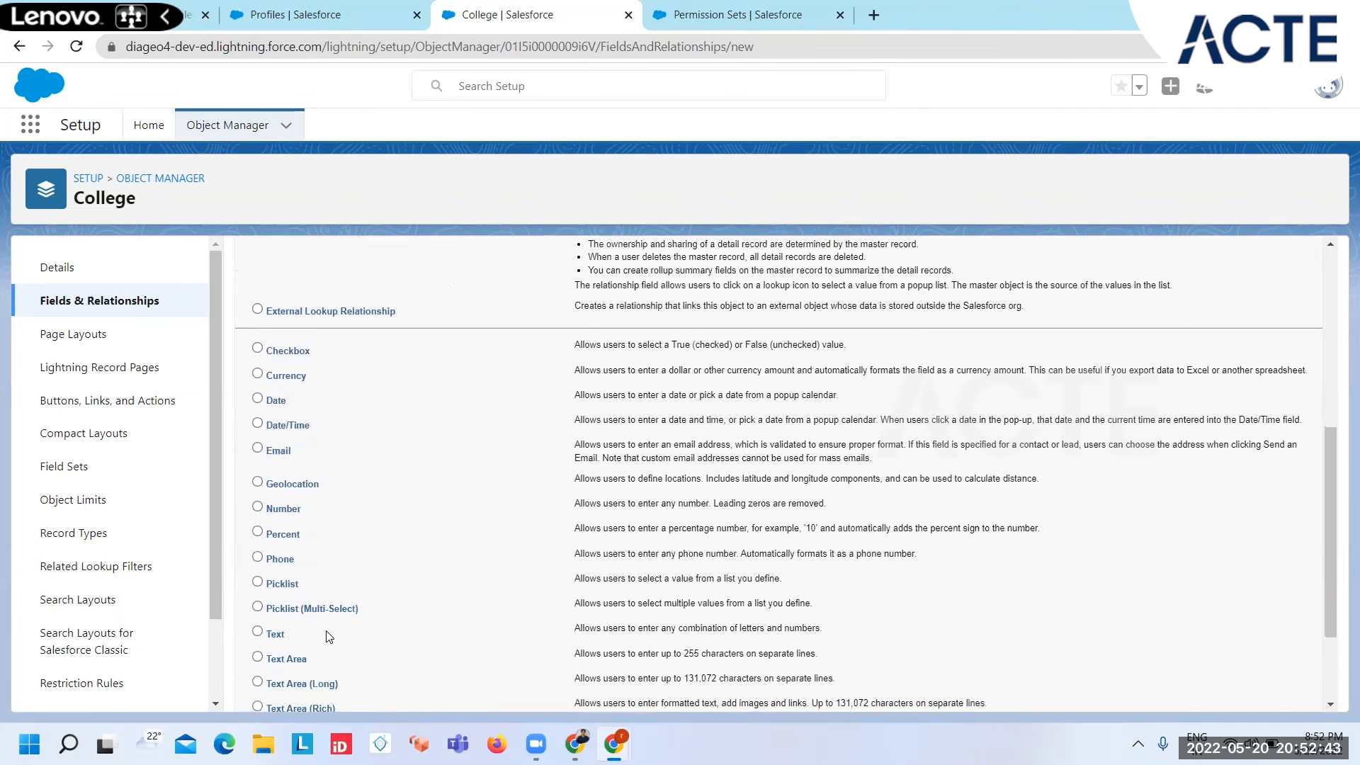
click(257, 631)
key(Down)
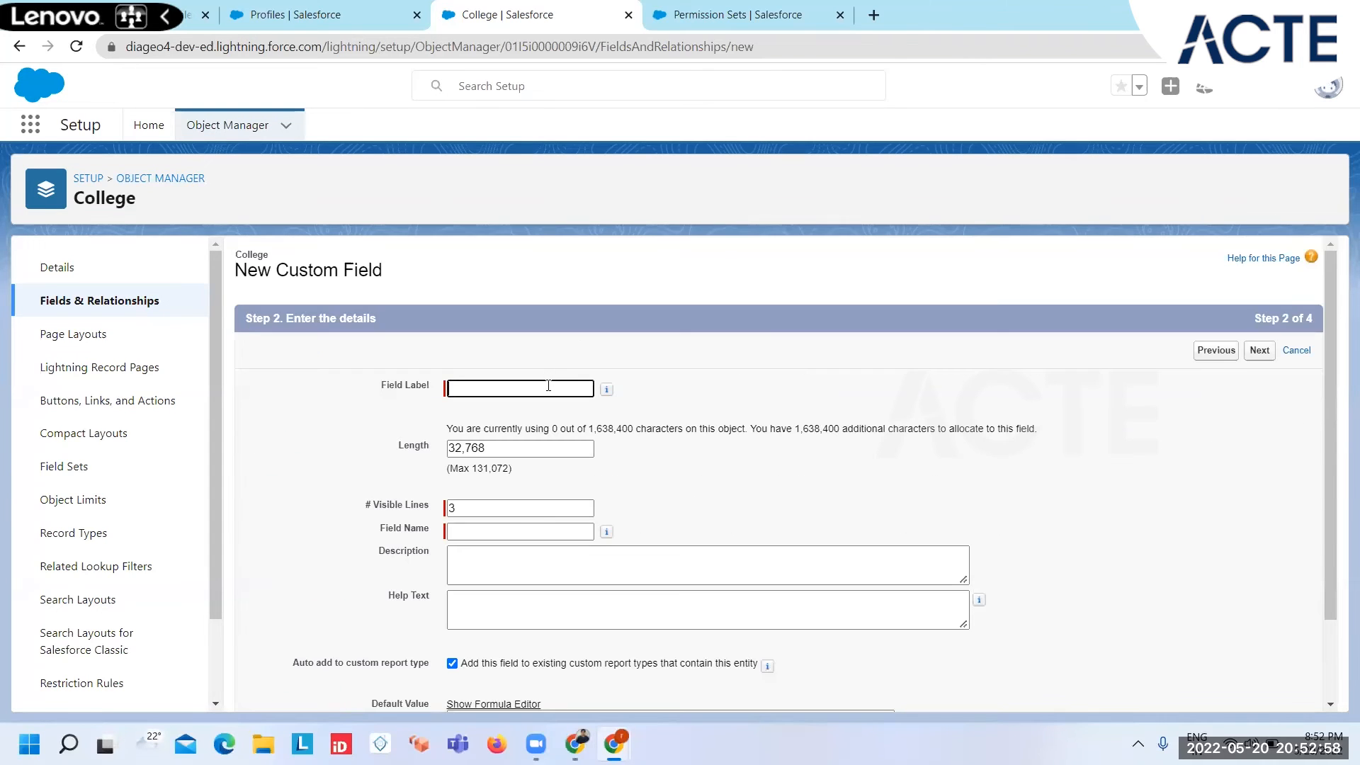
click(548, 386)
text(Address)
key(Tab)
scroll(885, 538, down, 2)
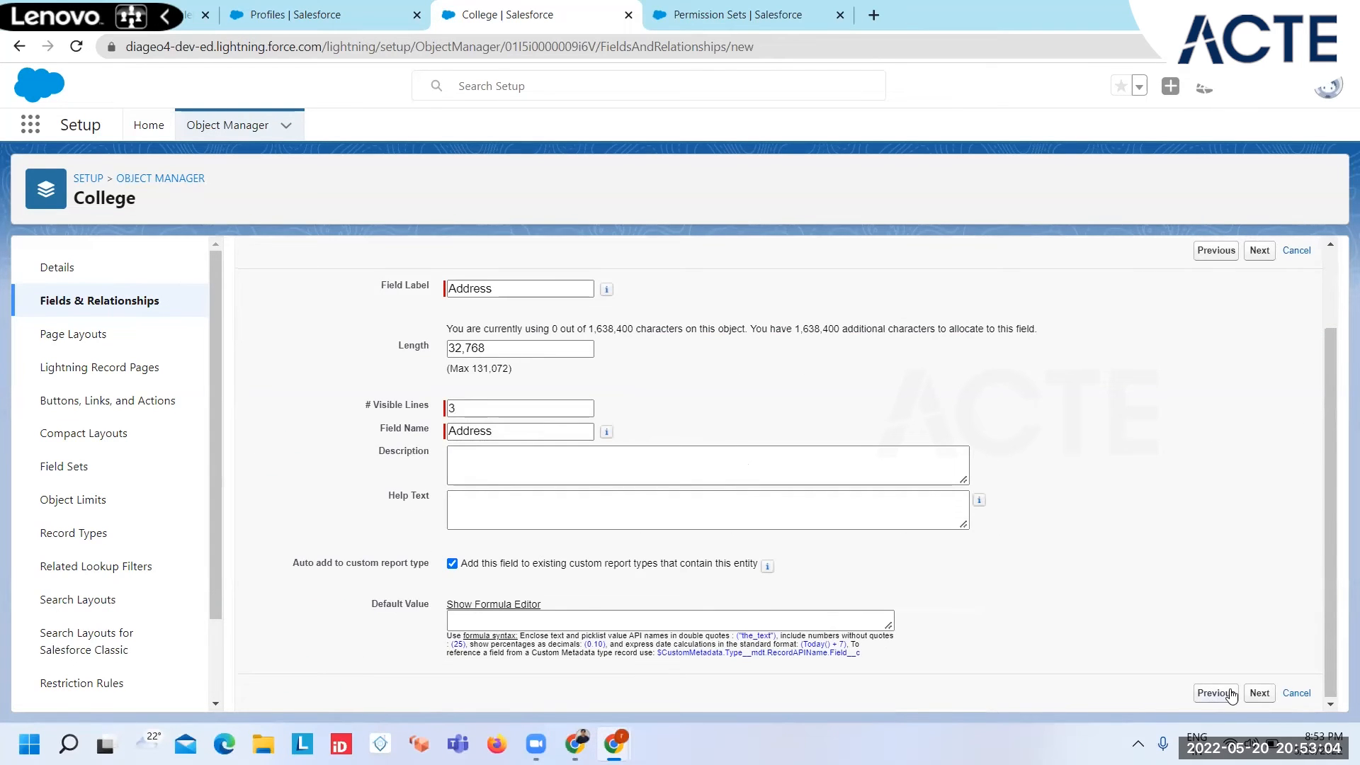
click(1257, 694)
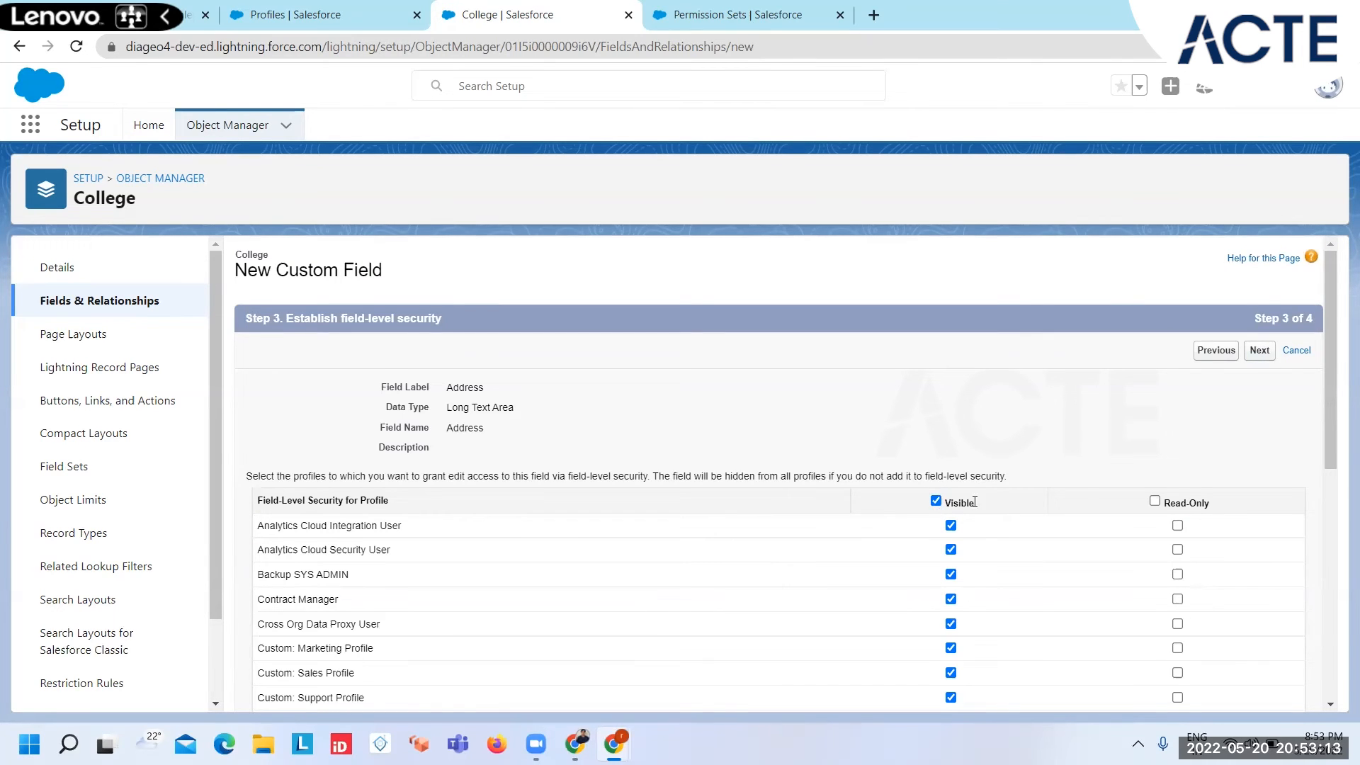
Step: Remove the Address field's visibility for the Backup SYS ADMIN profile, keep it on all page layouts, and save to begin another field
scroll(994, 588, down, 7)
scroll(994, 588, up, 5)
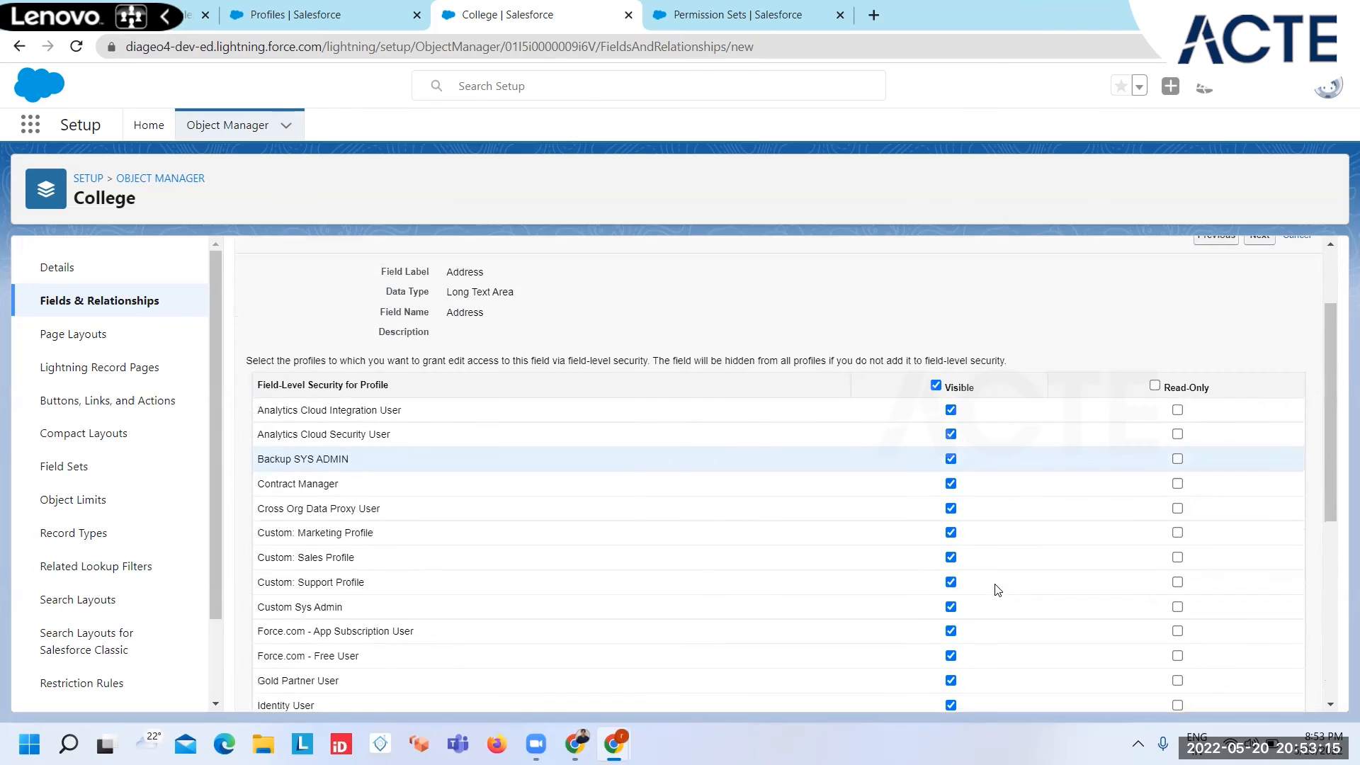
click(950, 458)
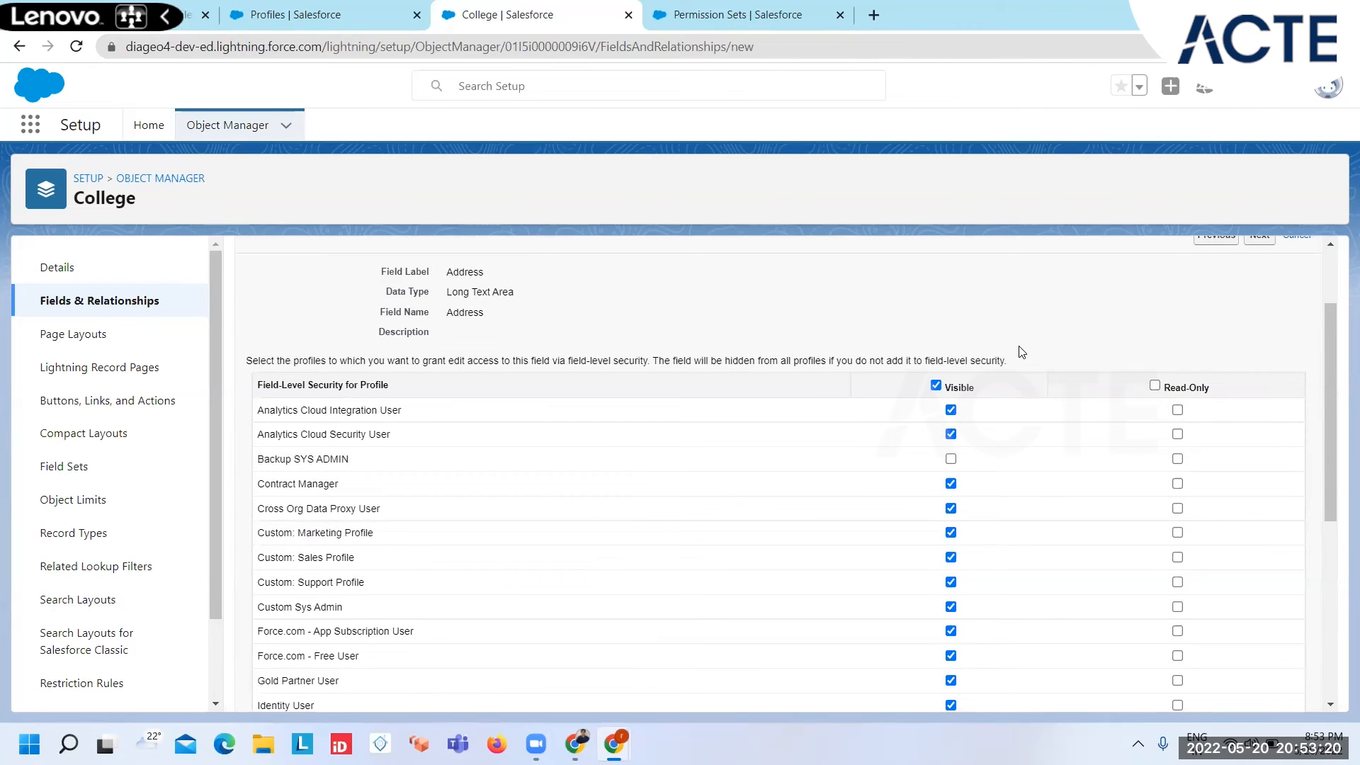
scroll(1022, 352, up, 2)
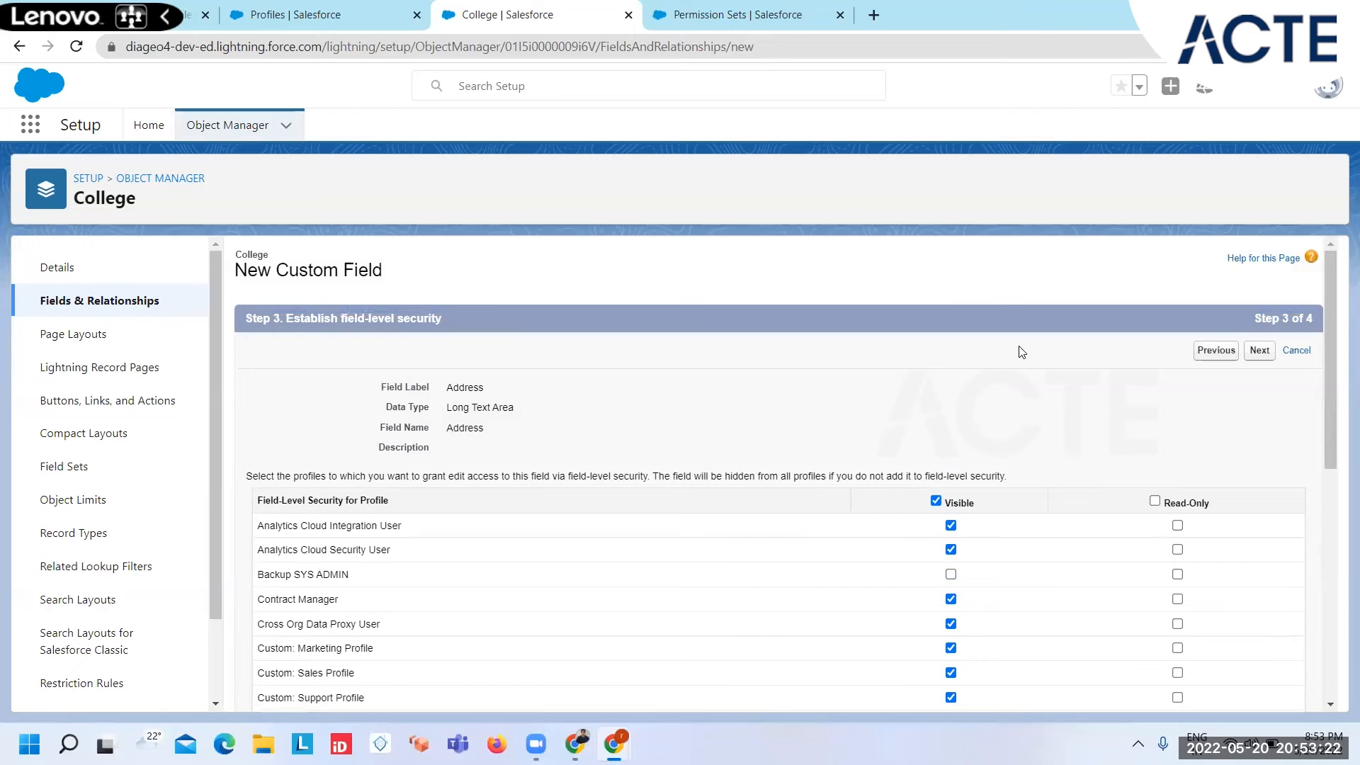
click(1260, 350)
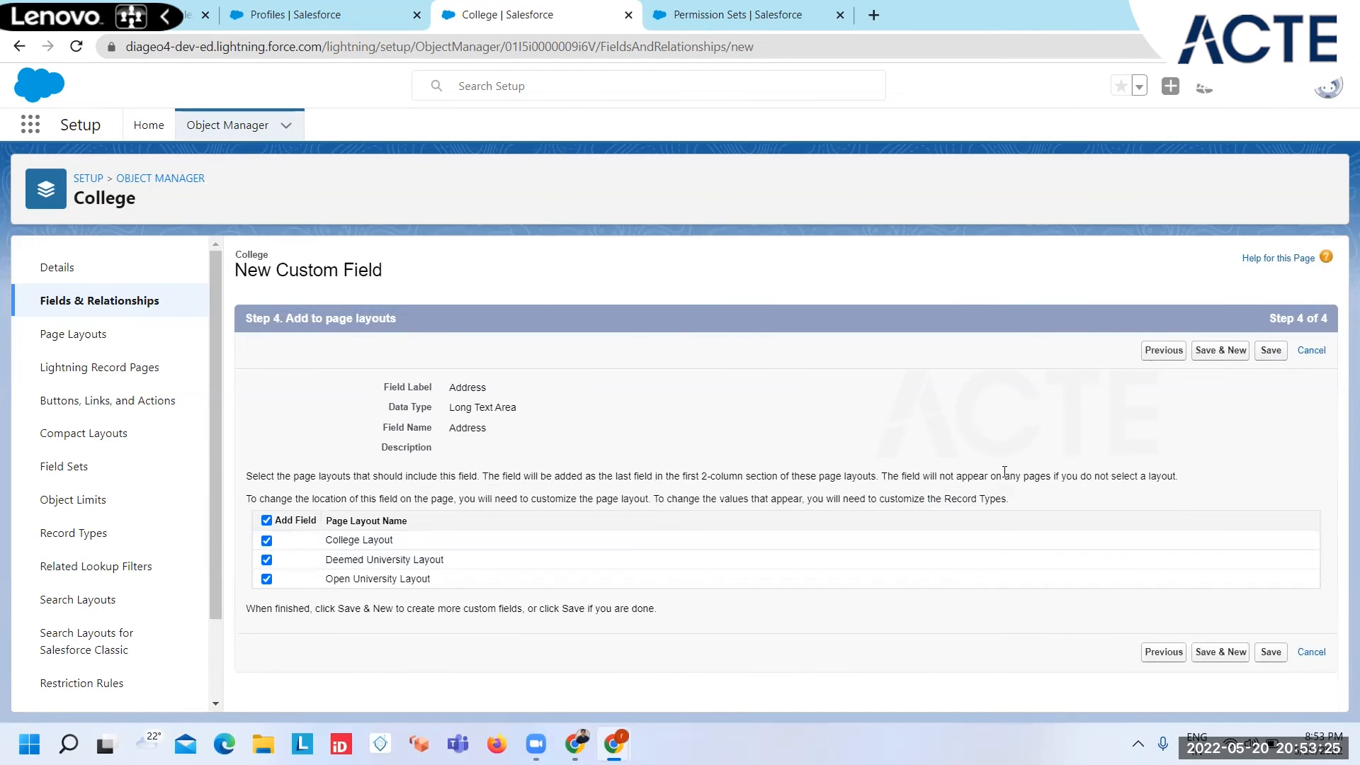
click(1219, 350)
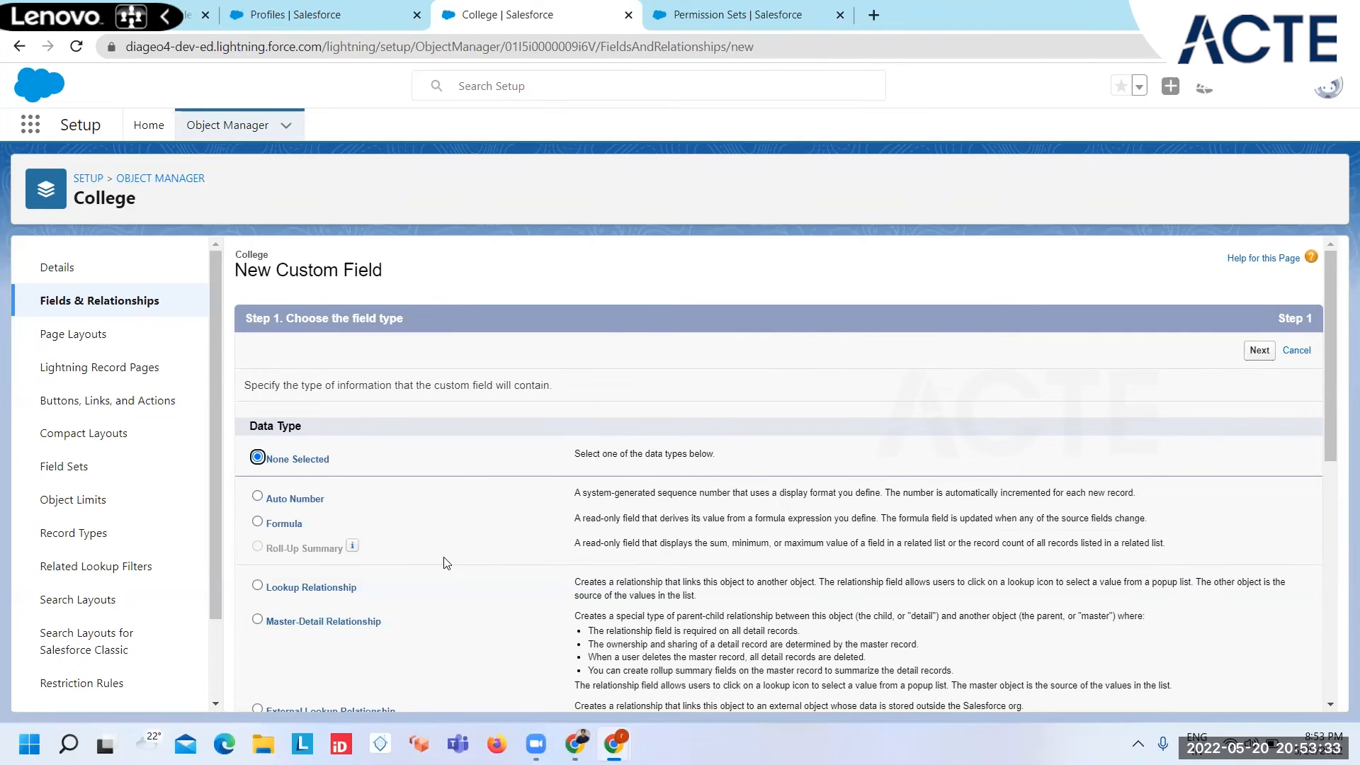
Step: Create a Number field on College labelled Established Year with length 4, and save it to begin another field
scroll(446, 563, down, 3)
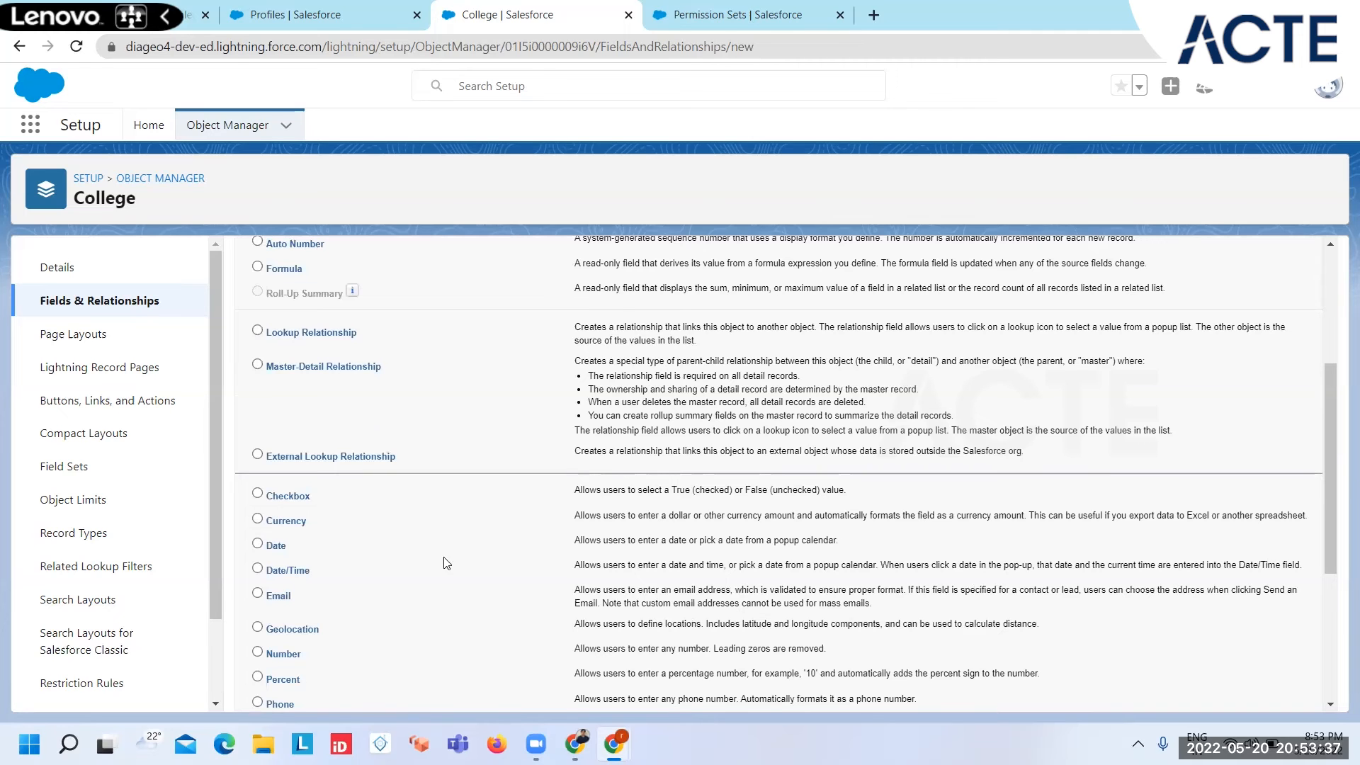
scroll(446, 563, down, 2)
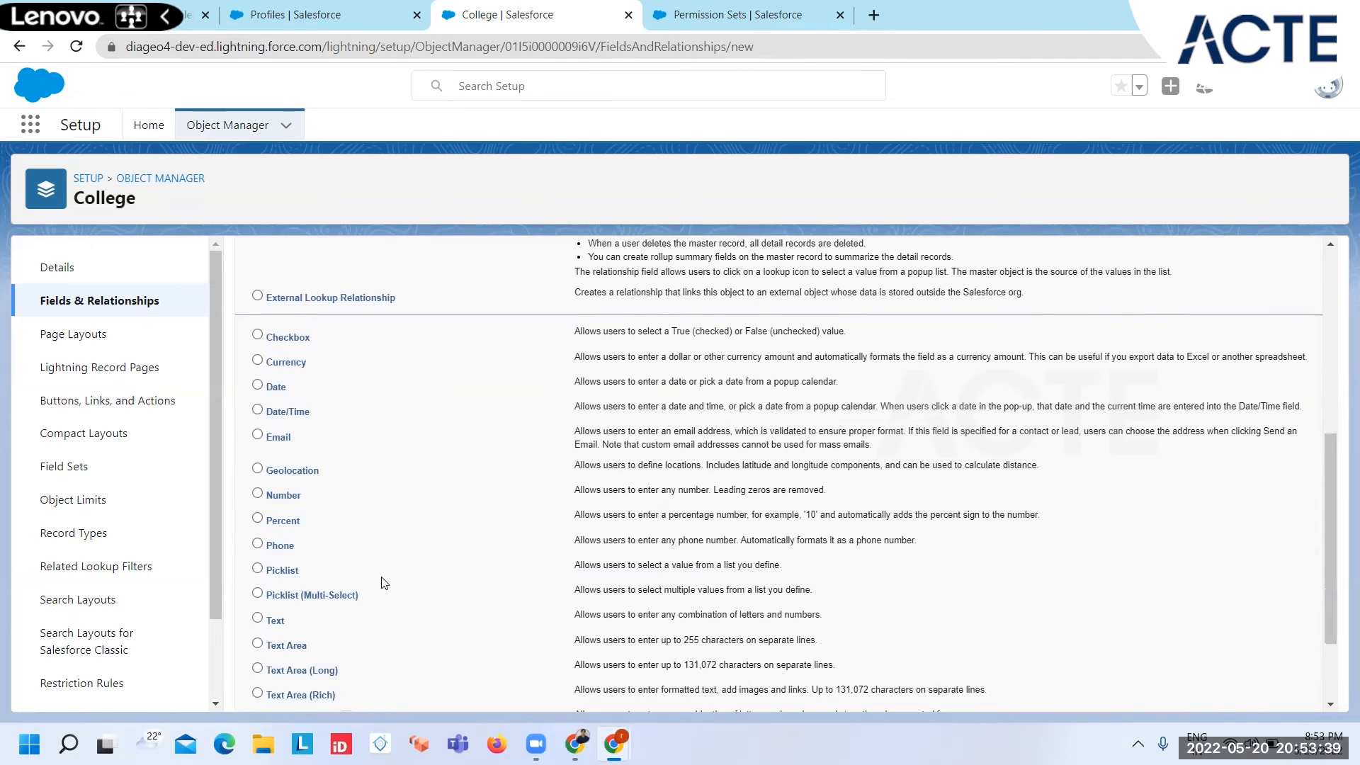
scroll(364, 642, down, 2)
scroll(298, 454, up, 1)
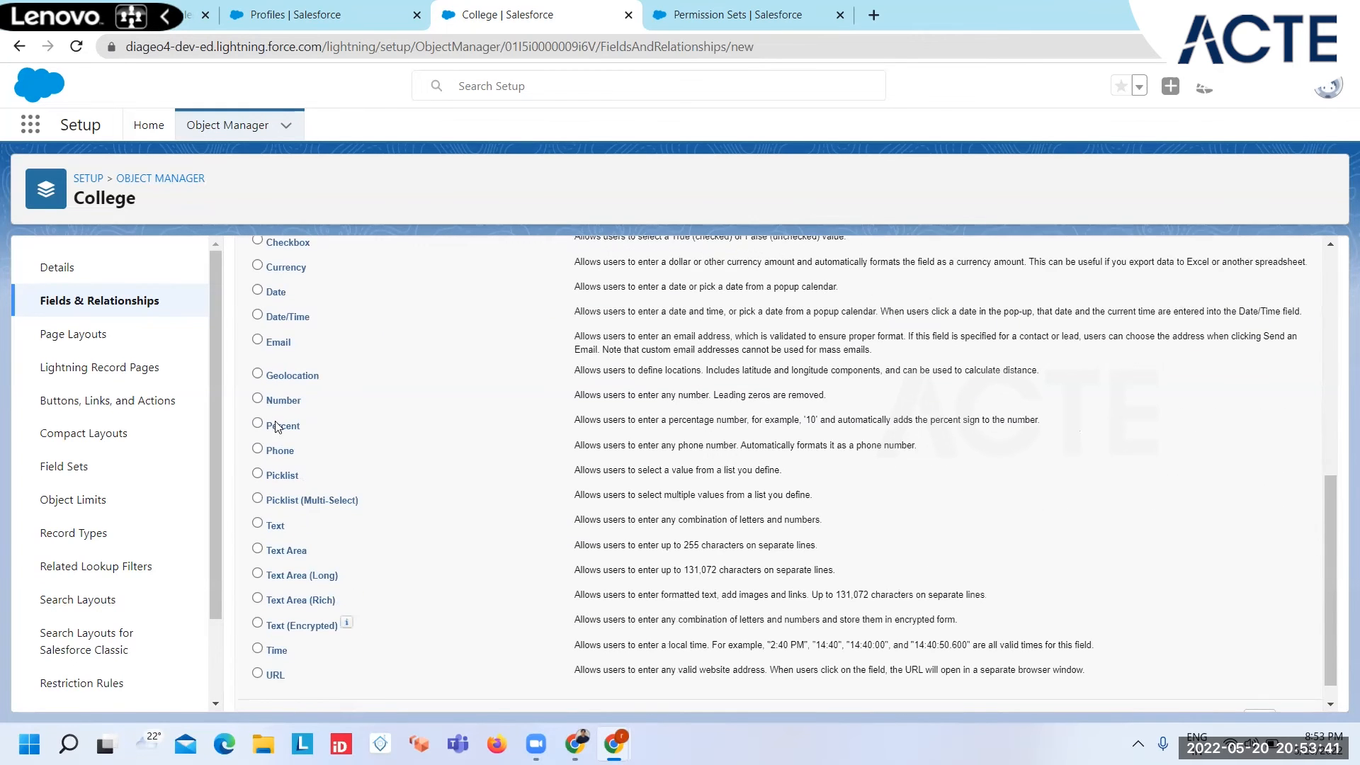
click(270, 402)
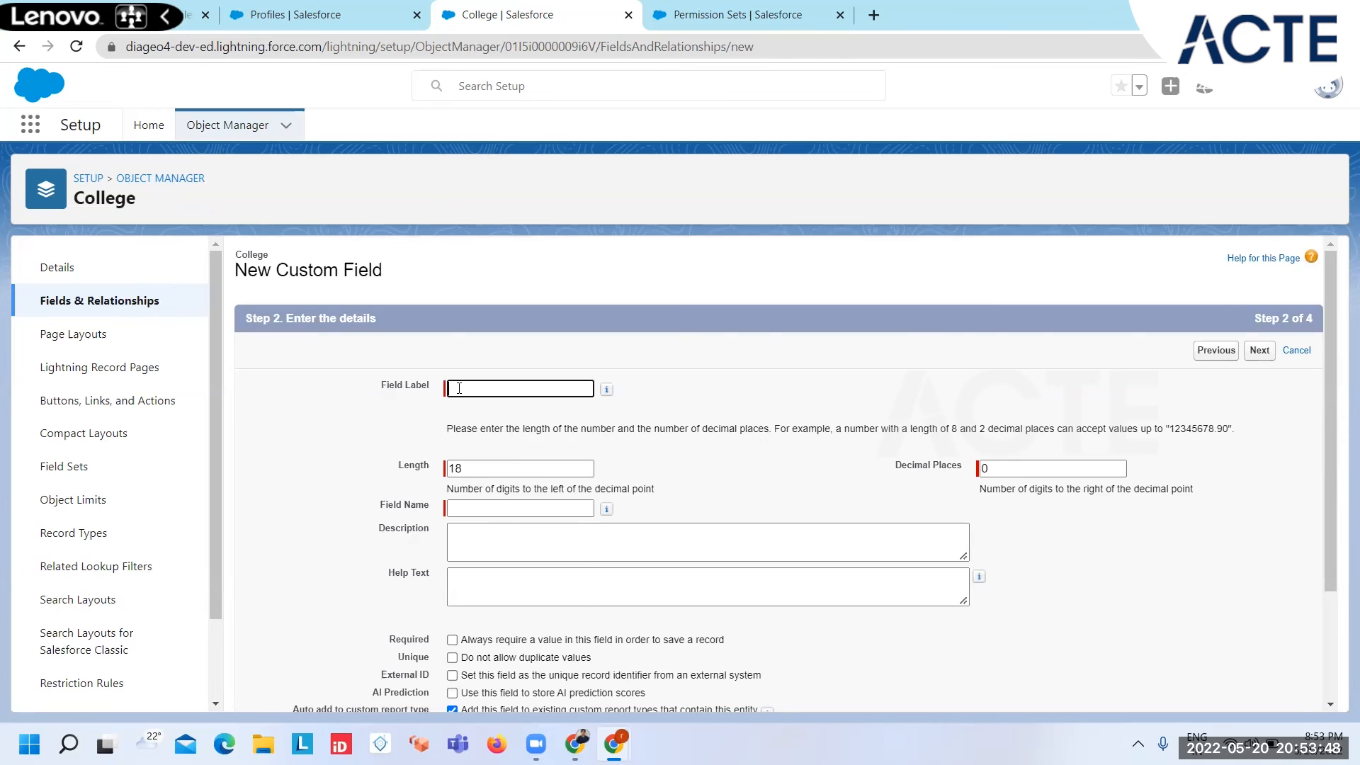
click(459, 388)
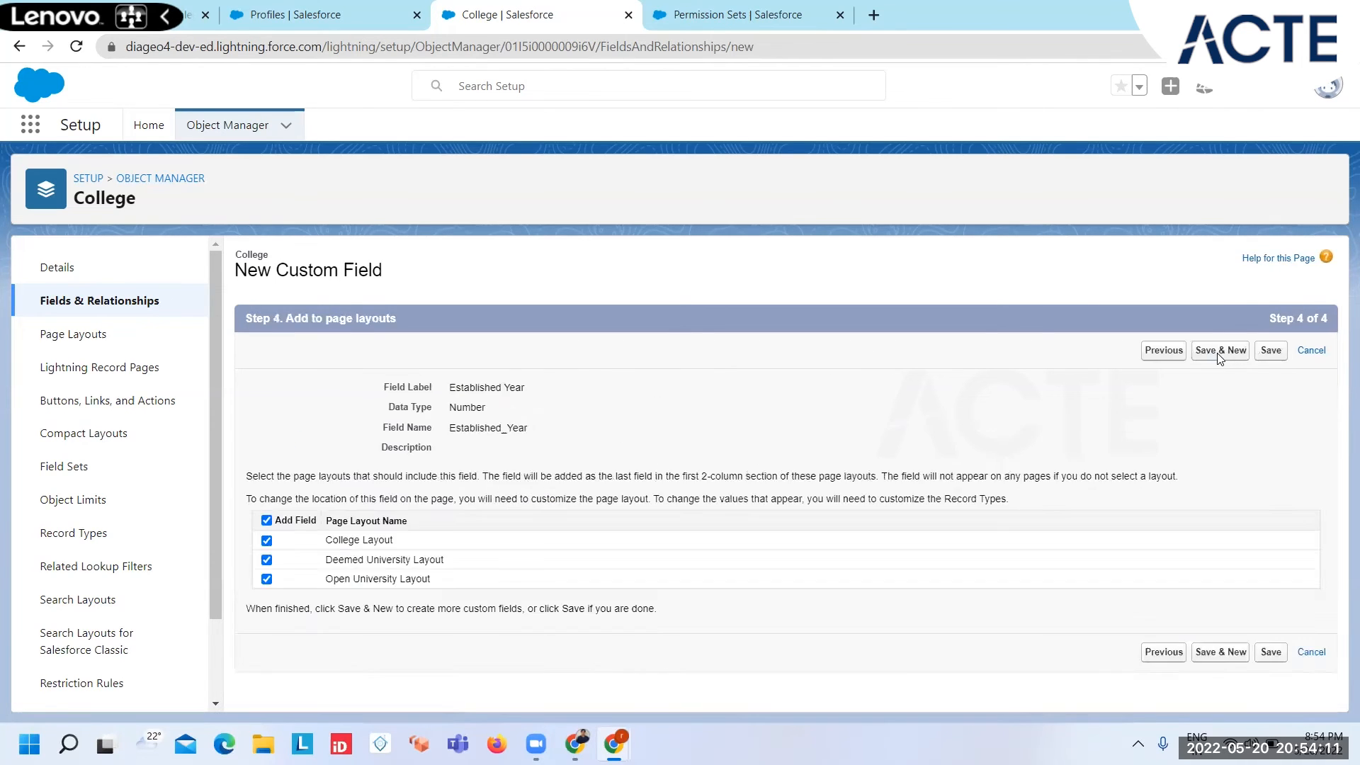
click(1219, 359)
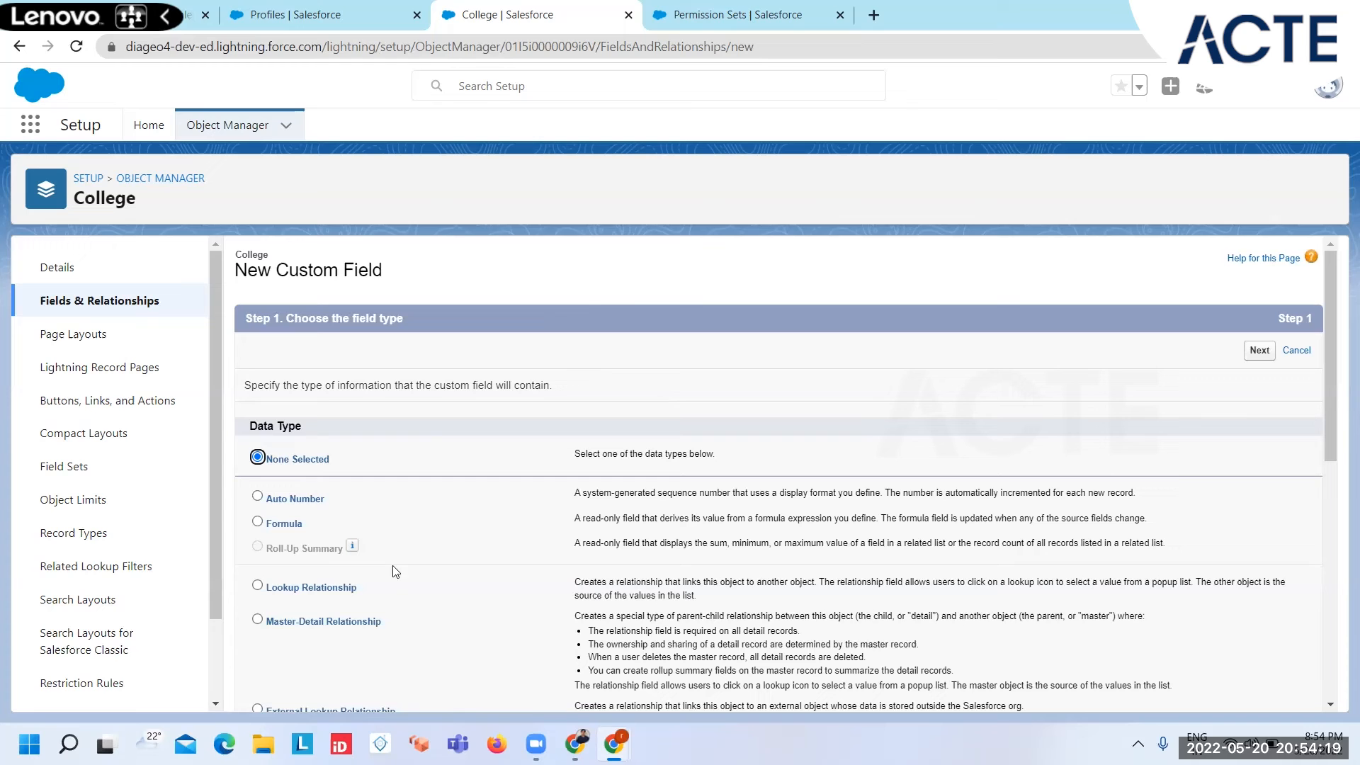
Step: Create a Number field on College labelled No of Scholors with length 5 and save it
scroll(433, 612, down, 5)
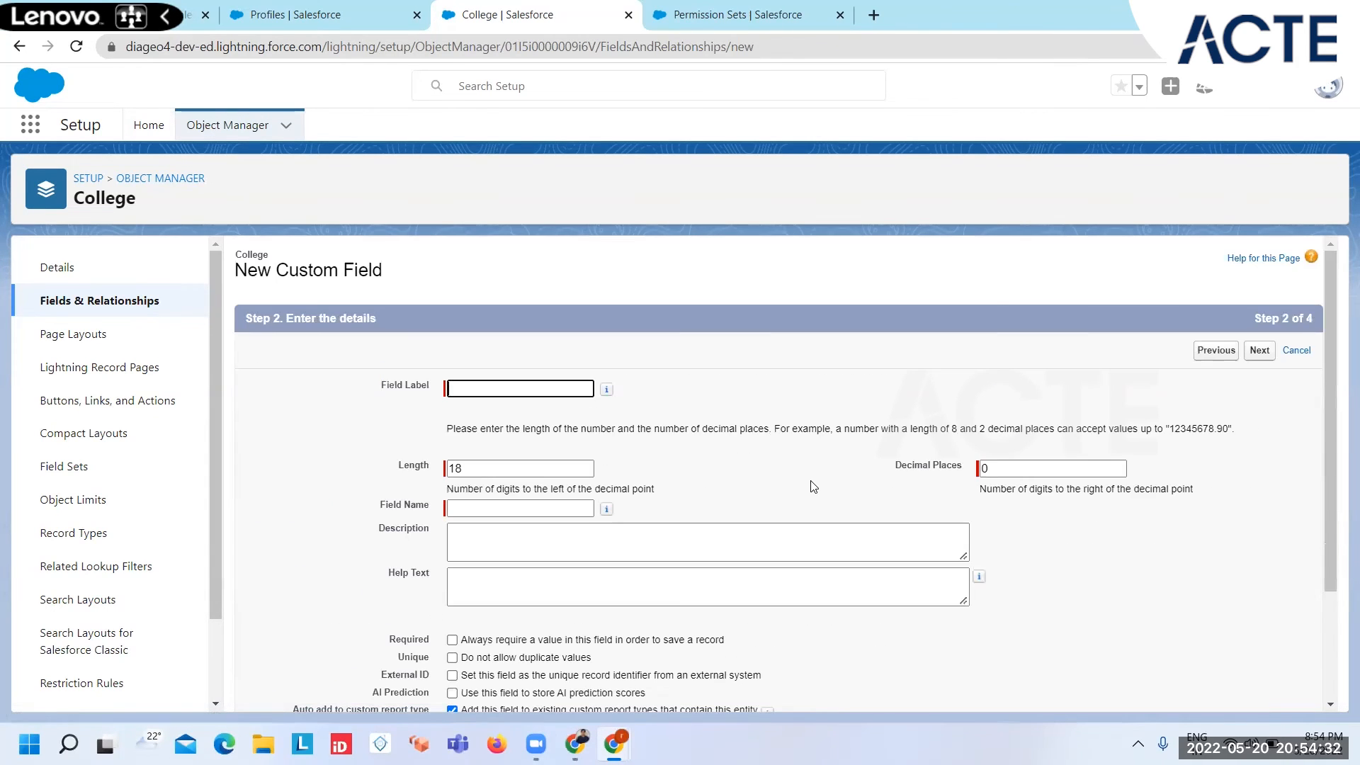
text(o of Por)
key(BackSpace)
key(BackSpace)
key(BackSpace)
text(Sh)
key(BackSpace)
text(cholors)
key(Tab)
text(5)
click(1259, 350)
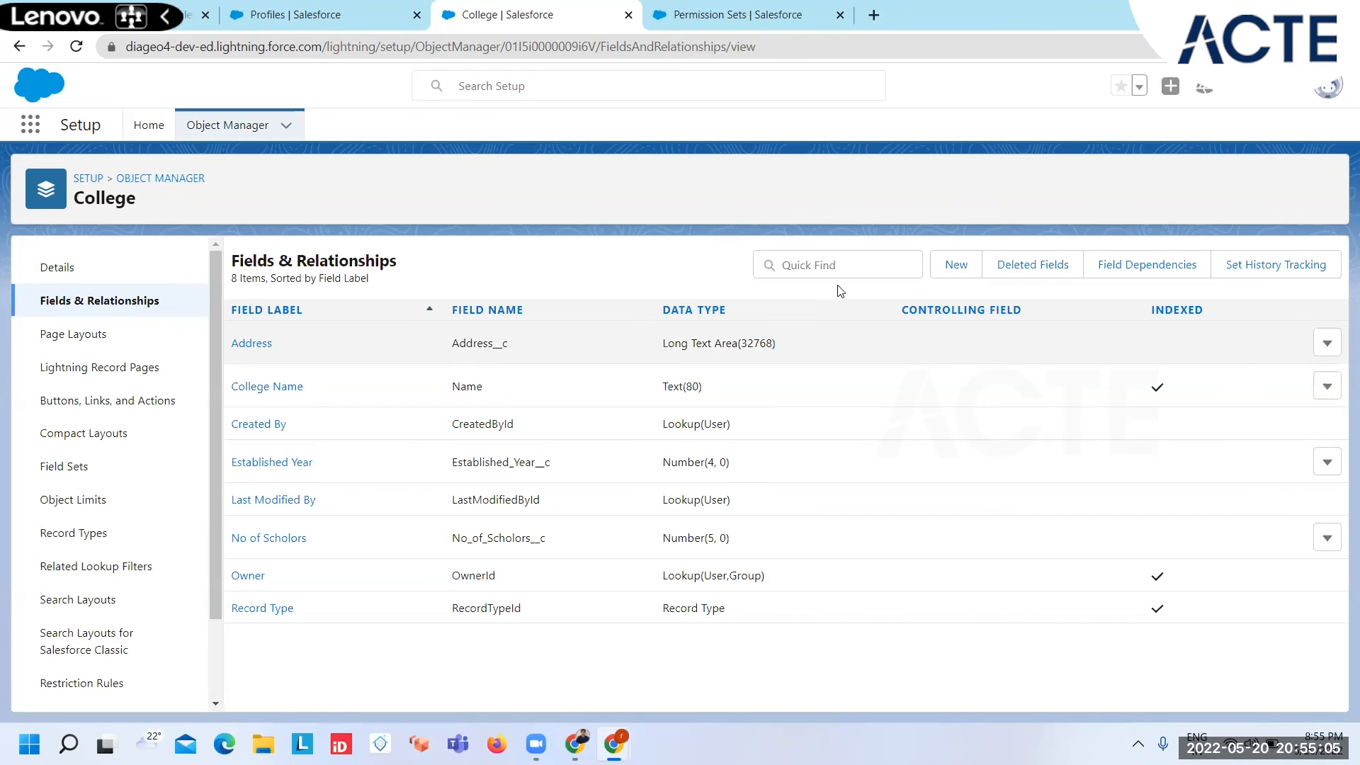
Step: Create a Number field on College labelled No of Departments with length 4 and save it
click(965, 265)
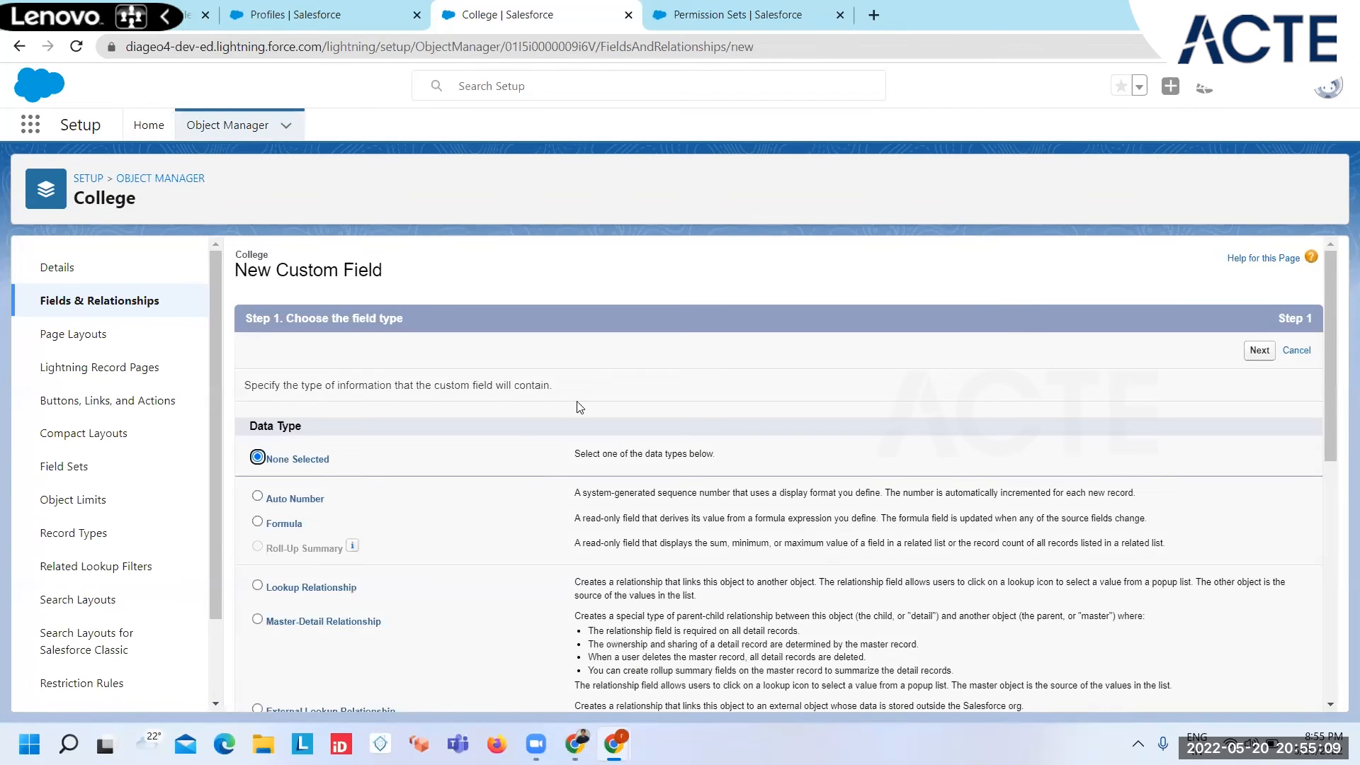
scroll(326, 581, down, 4)
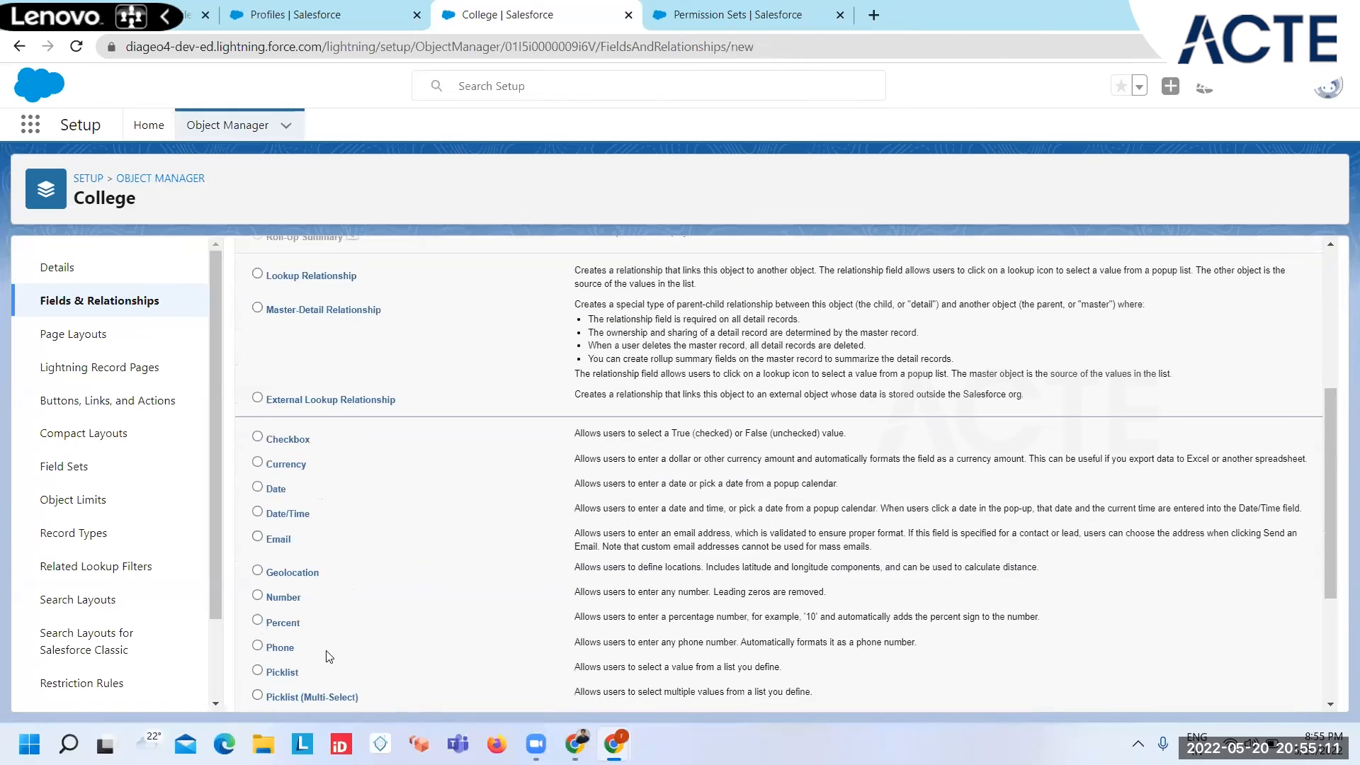
click(283, 597)
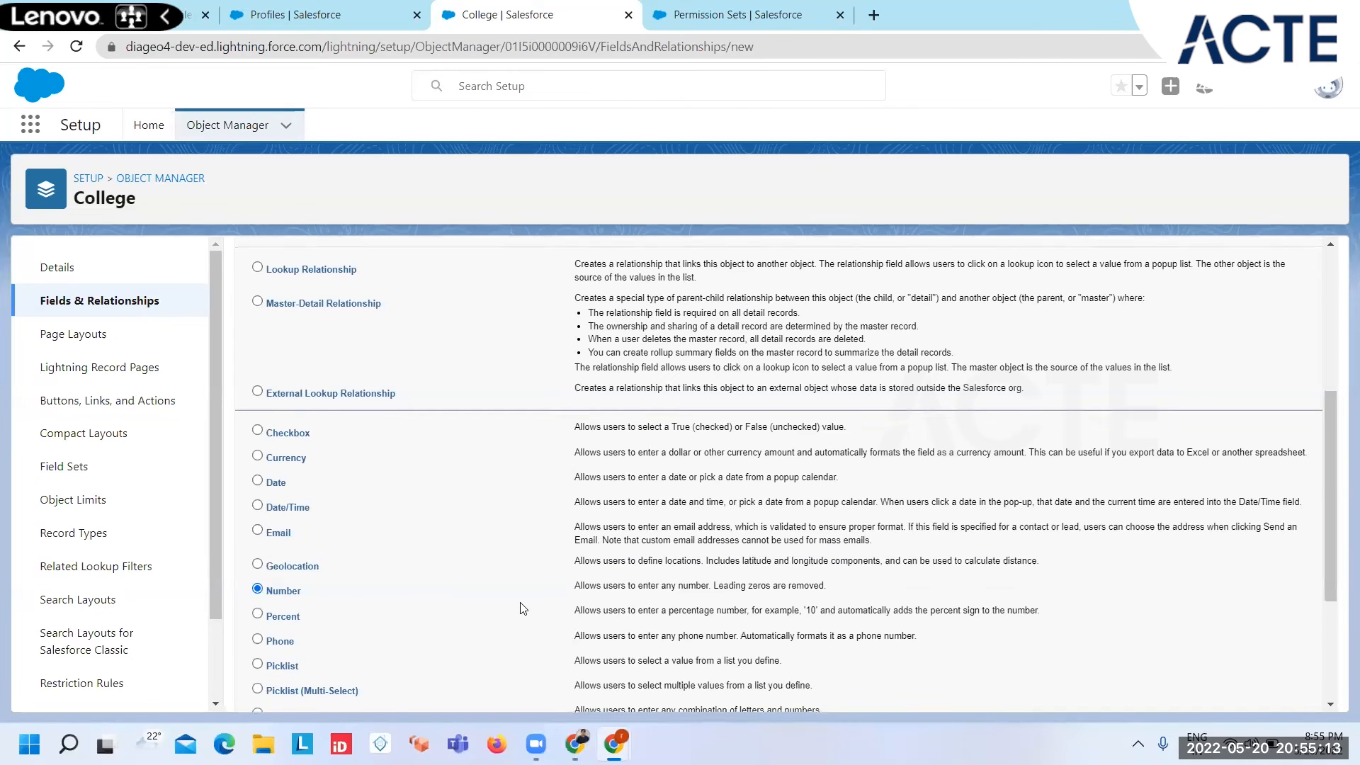
scroll(524, 608, down, 3)
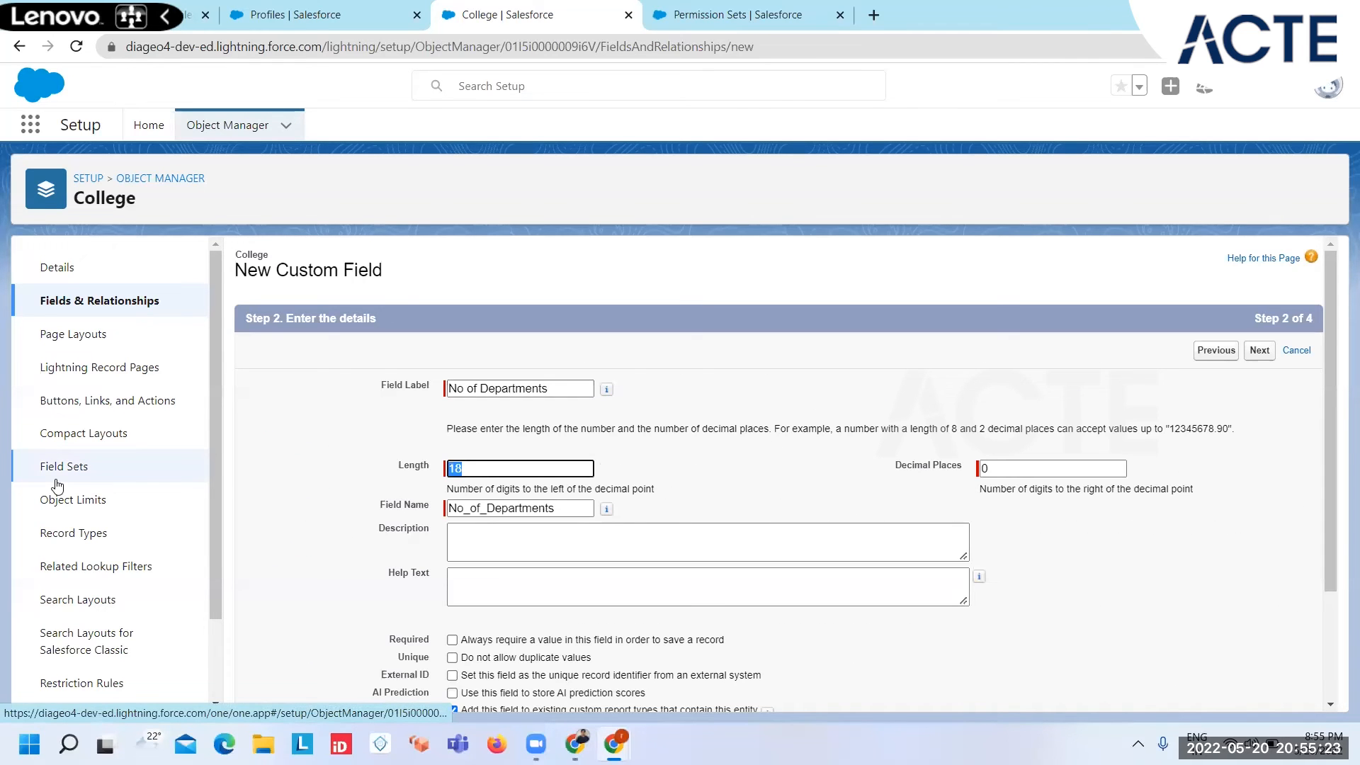
text(4)
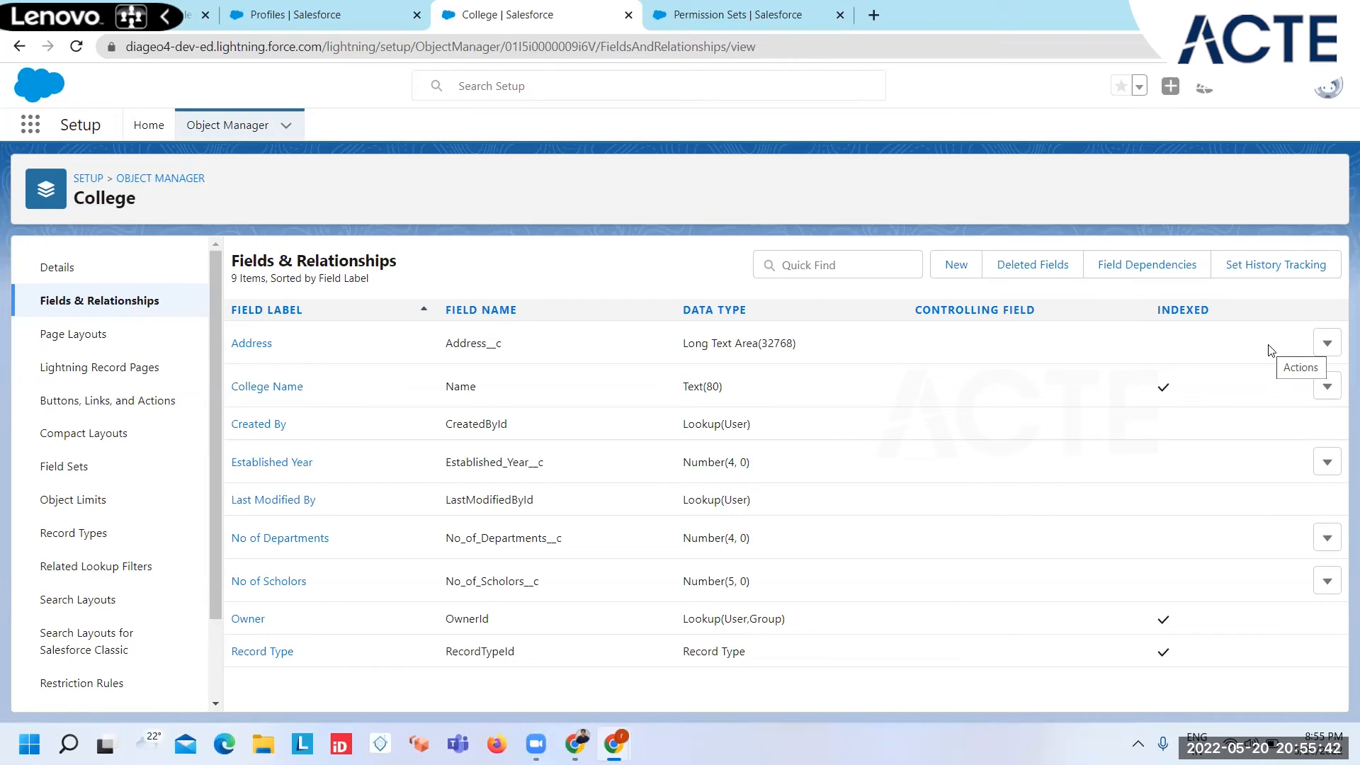
Step: Switch to the admin's College app, open the Colleges list and view the IGNOU record's details
click(193, 26)
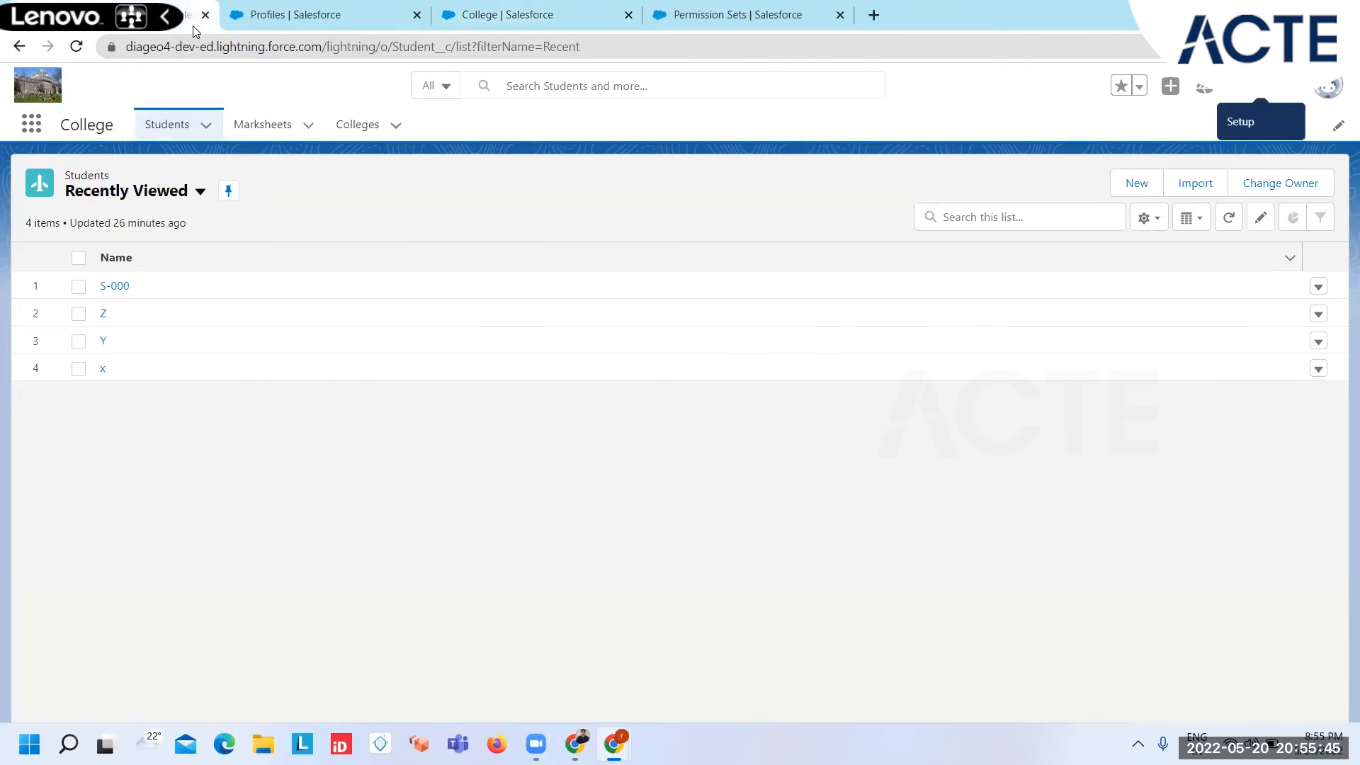
click(371, 123)
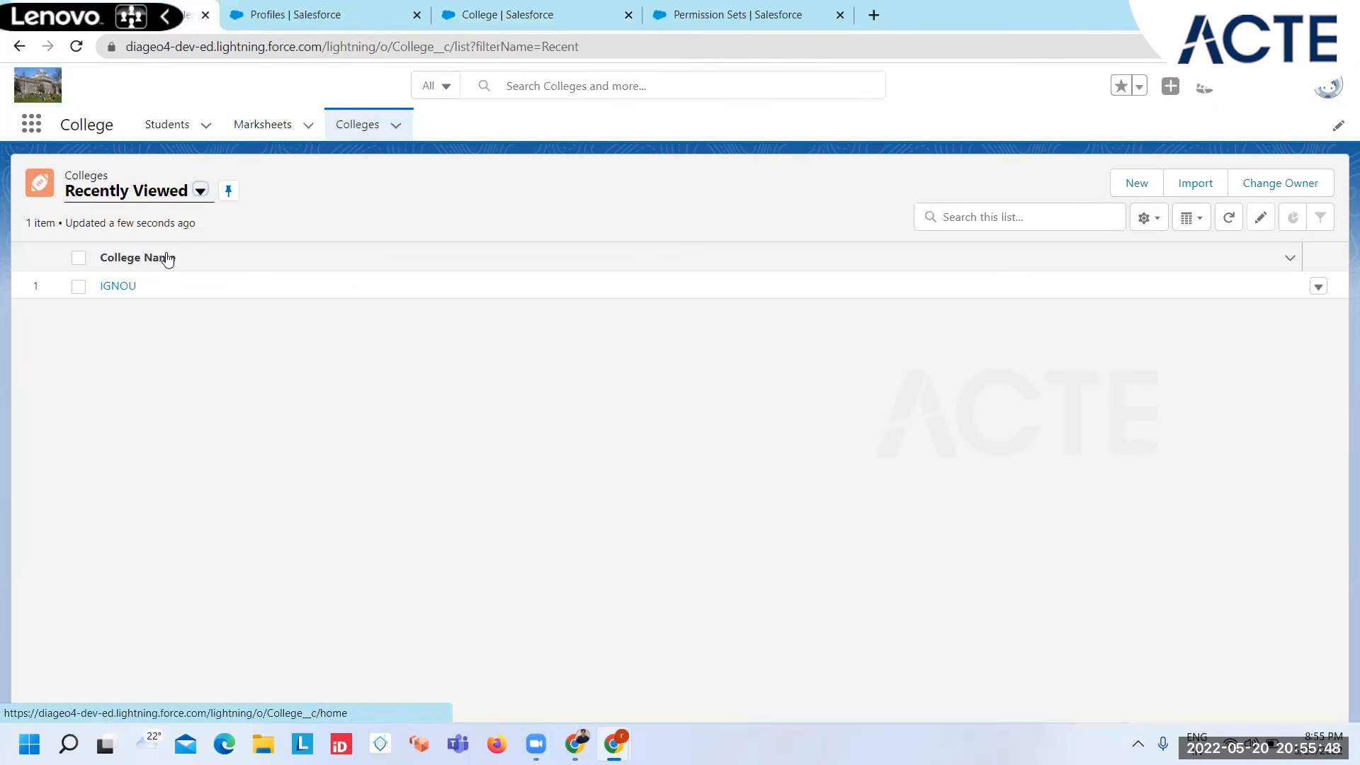
click(117, 285)
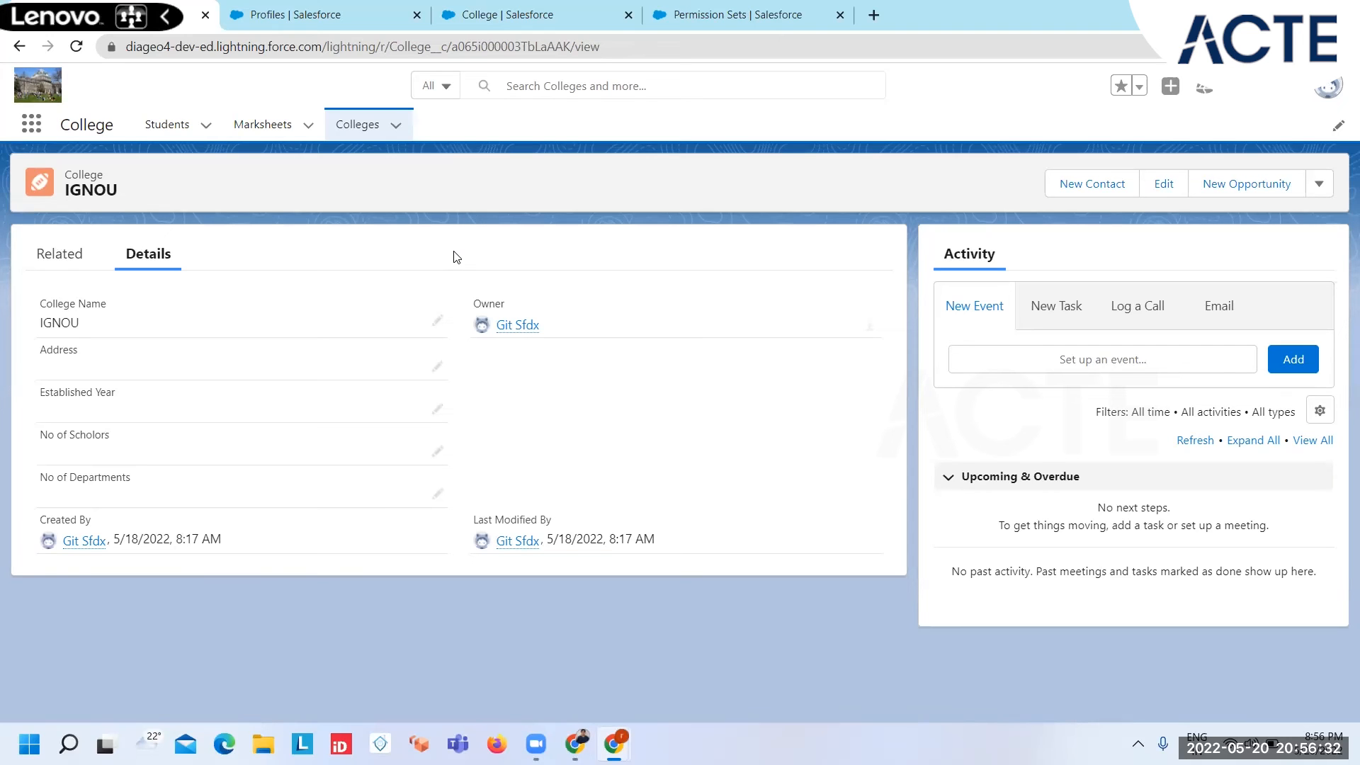
Step: In the Backup SYS ADMIN profile, search for College and view its custom field-level security
click(286, 16)
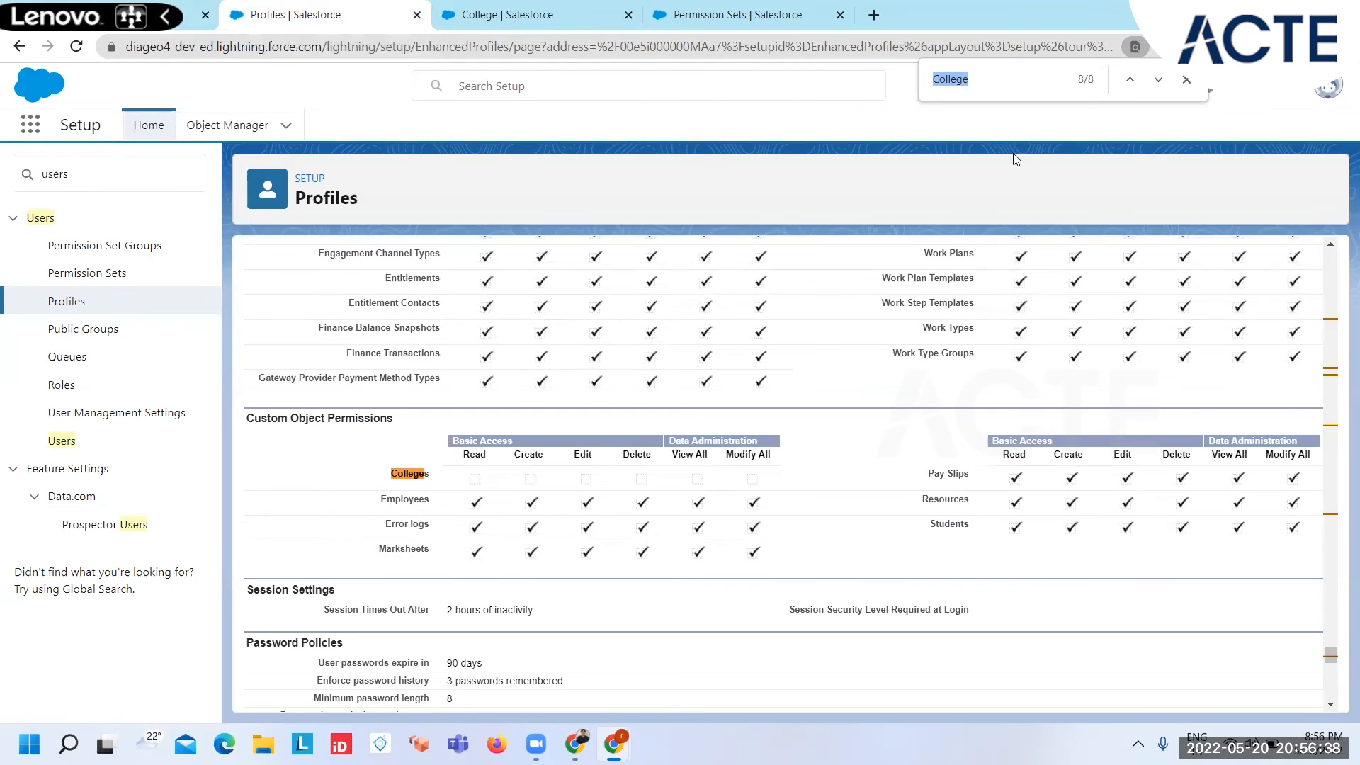
click(1000, 82)
key(Return)
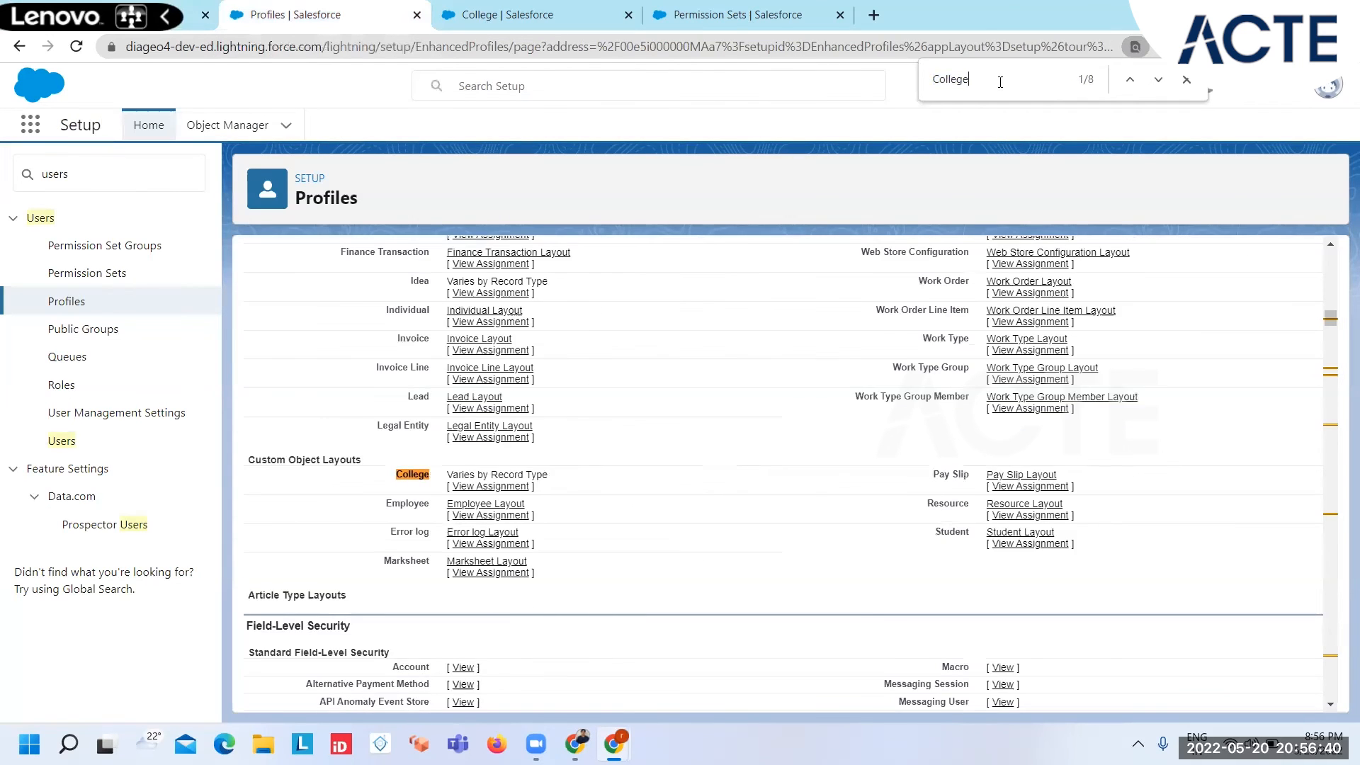
key(Return)
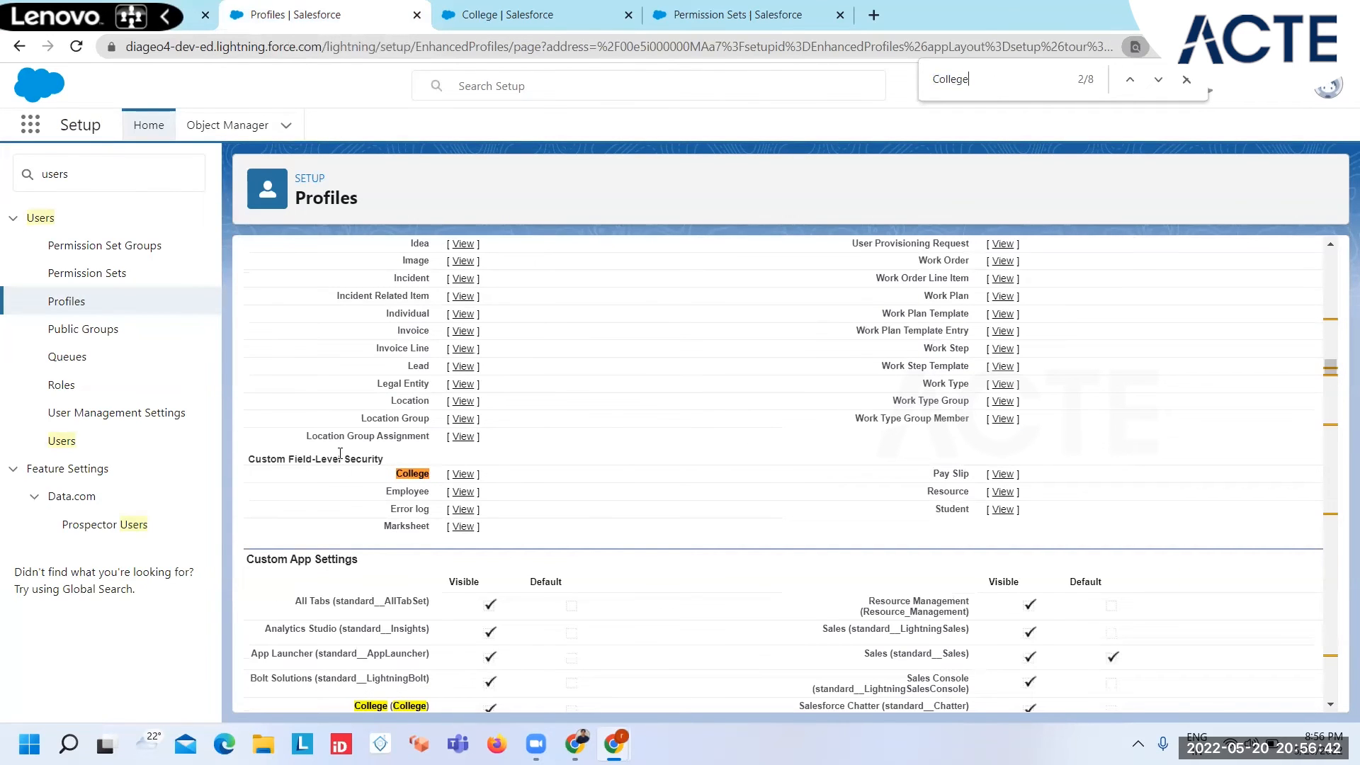
click(464, 474)
click(601, 309)
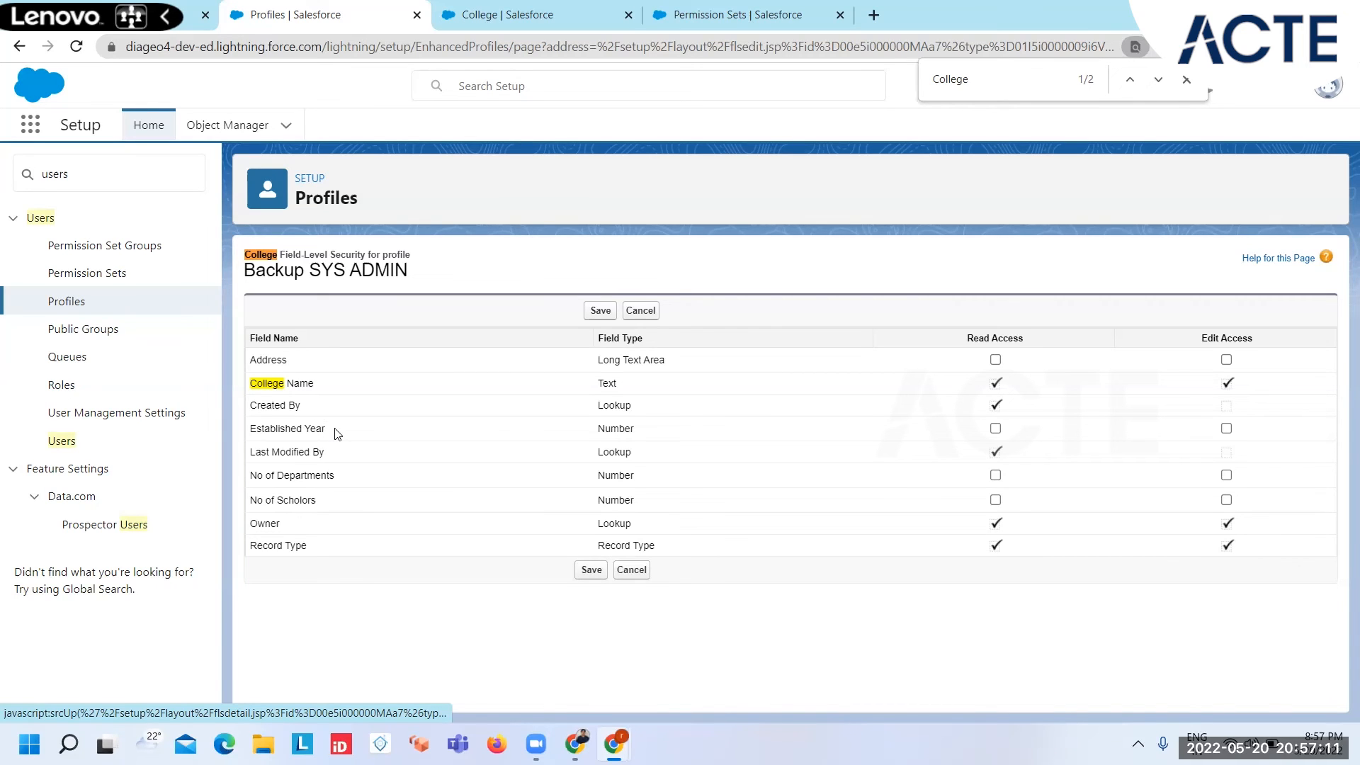
click(995, 475)
click(996, 499)
click(996, 476)
click(995, 501)
click(641, 571)
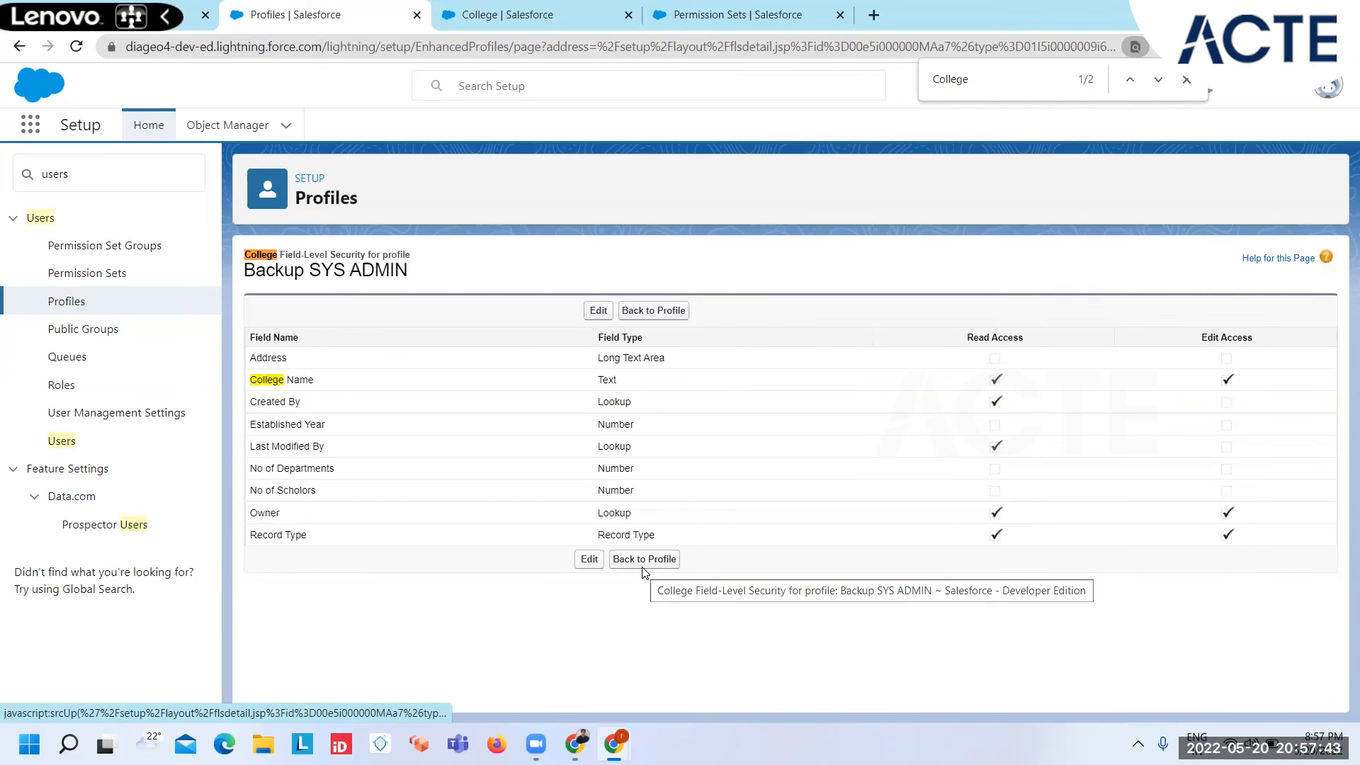
Step: Return to the Backup SYS ADMIN profile, and in a separate tab view the details of the user assigned to it
click(655, 314)
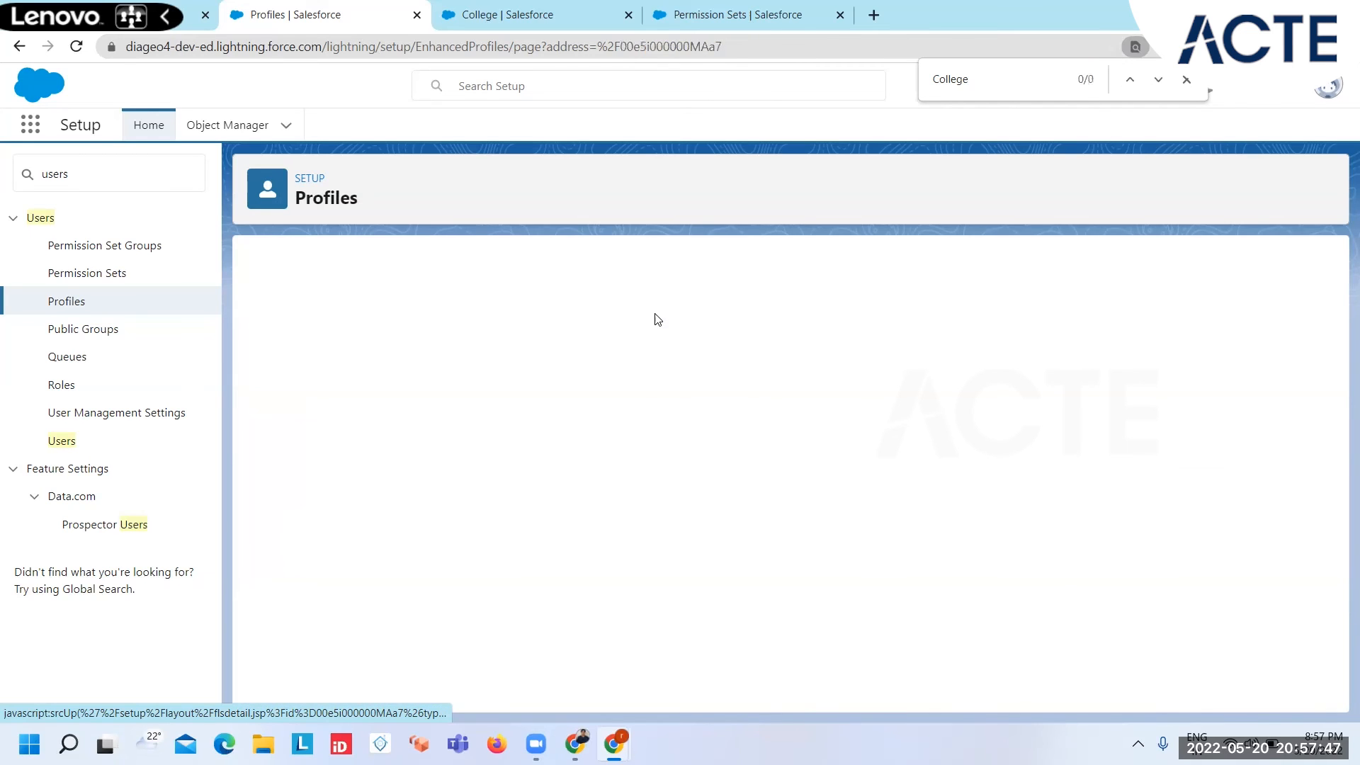
click(710, 8)
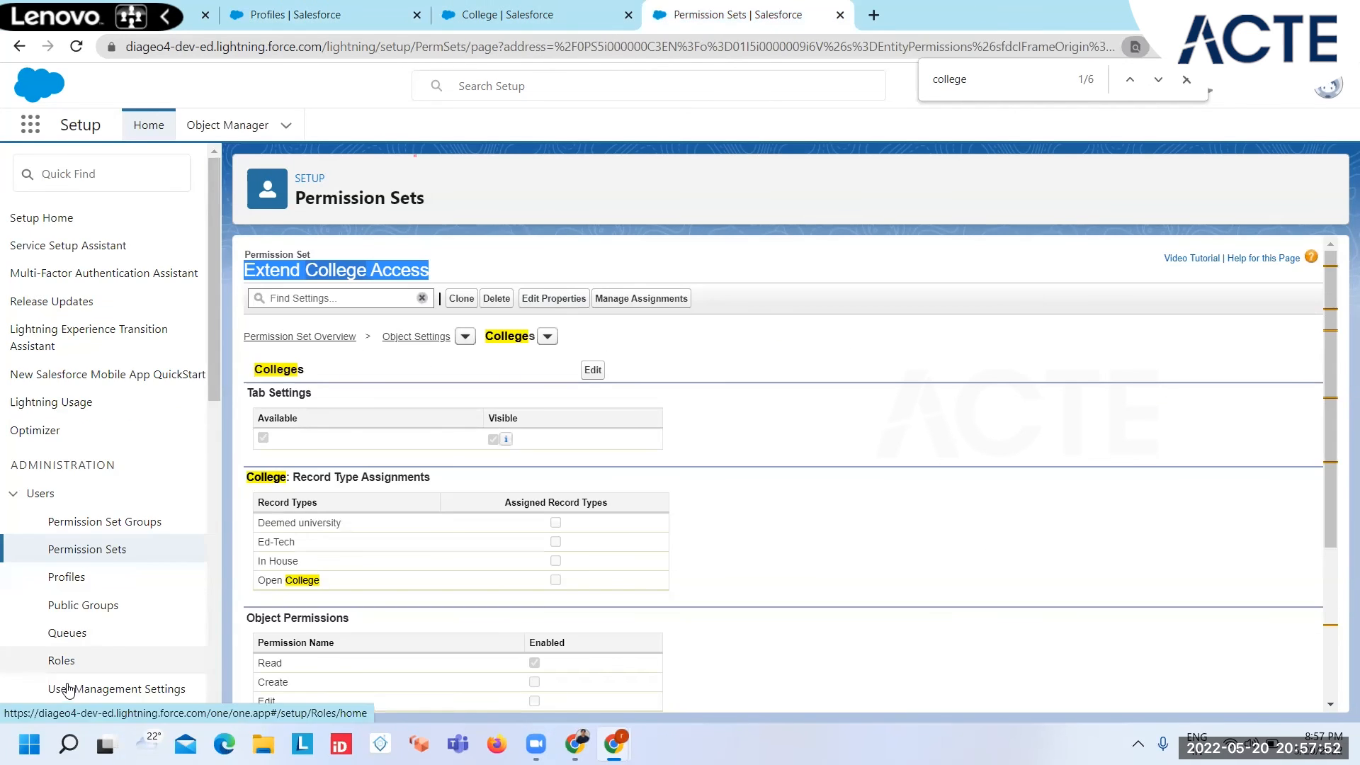
click(71, 716)
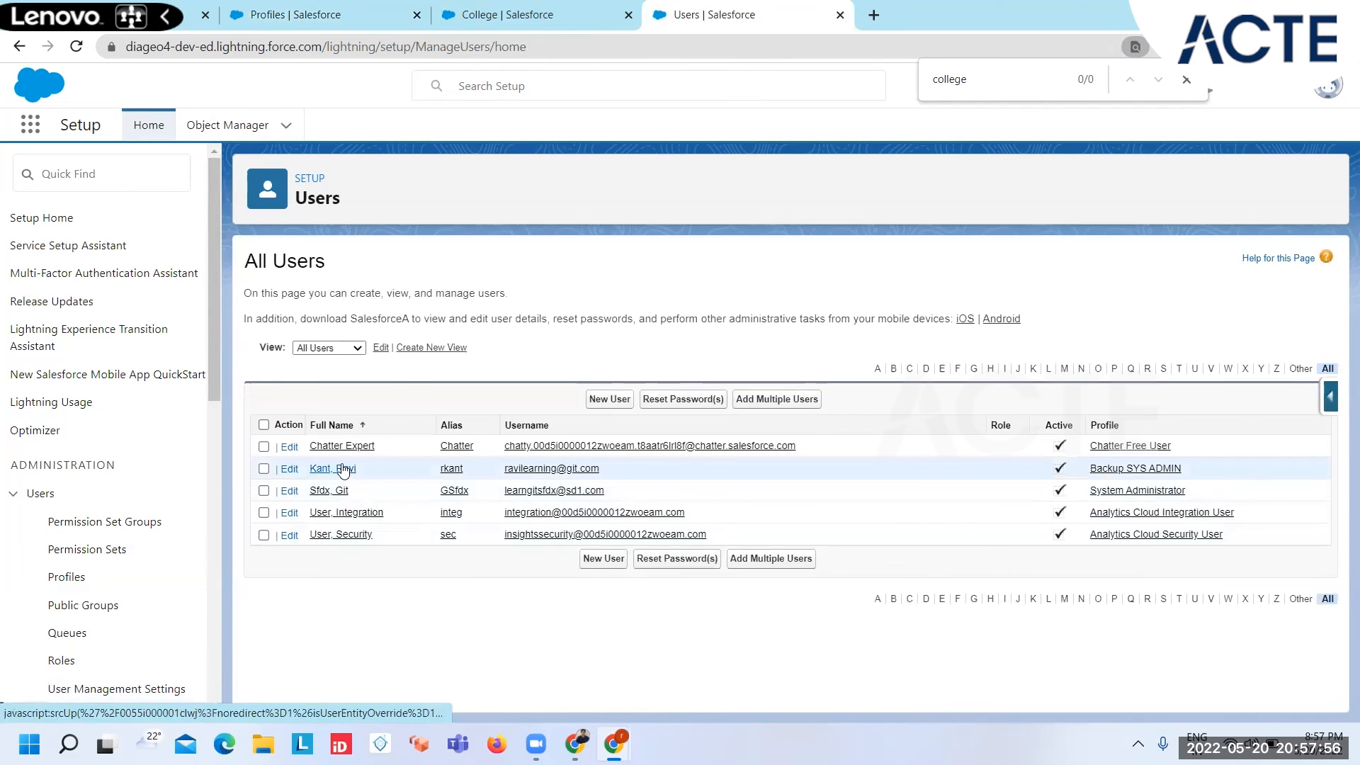
click(342, 470)
mouse_move(345, 296)
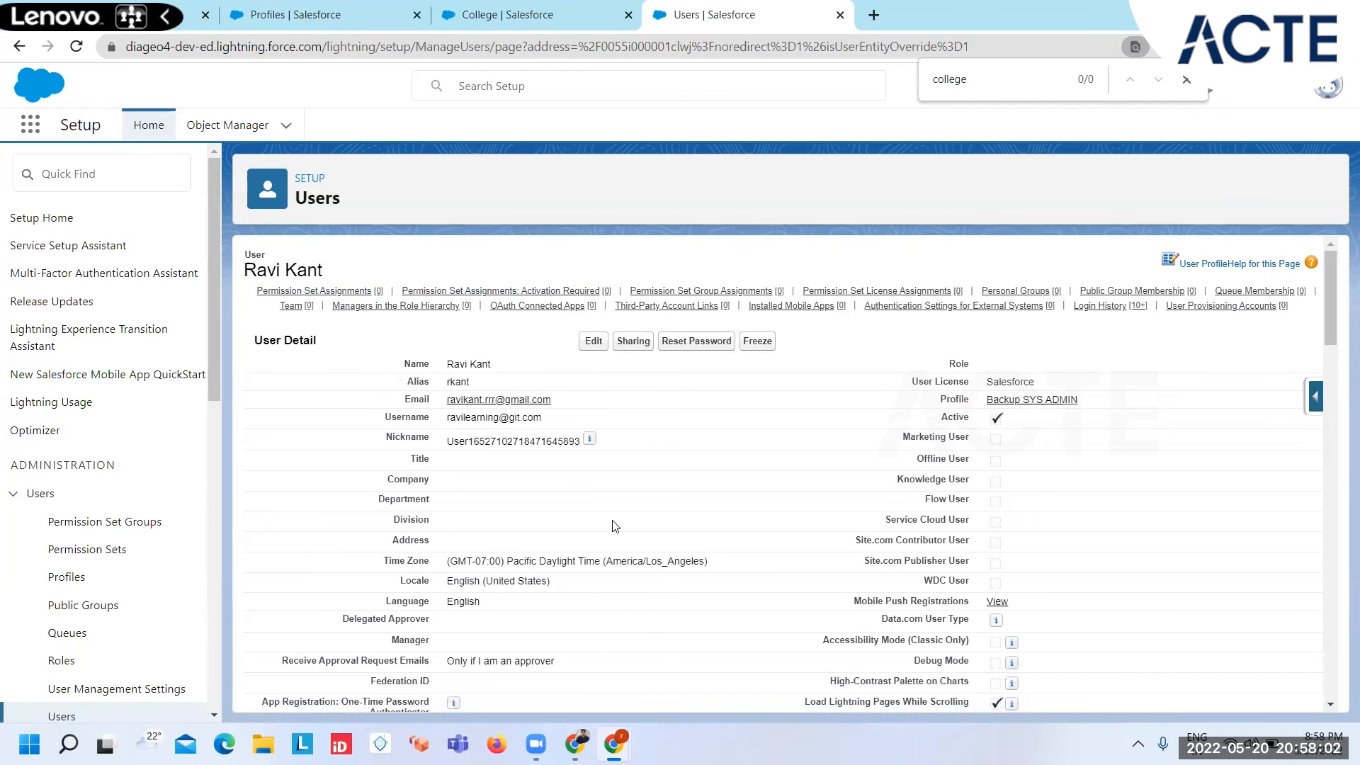
Step: Check the restricted user's College app window for its available object tabs and return to the setup window
mouse_move(615, 742)
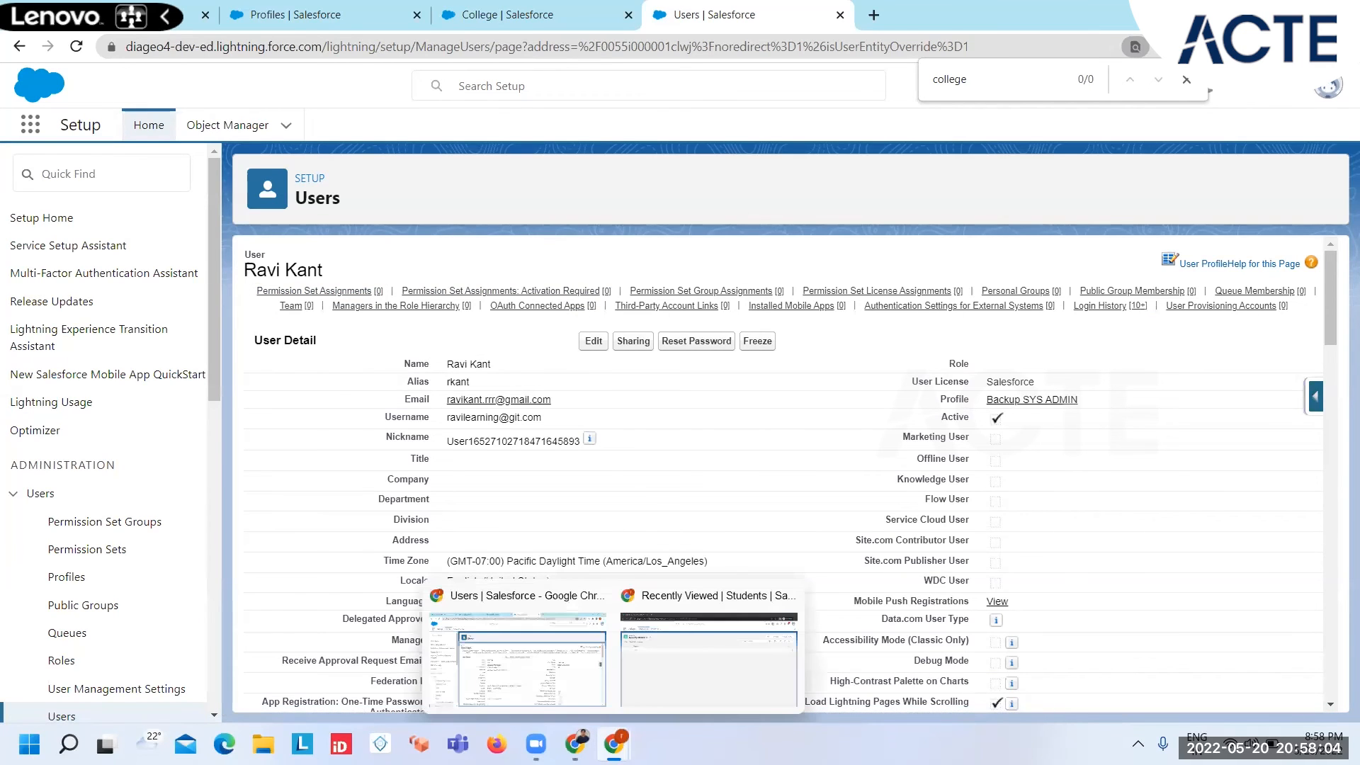
click(628, 641)
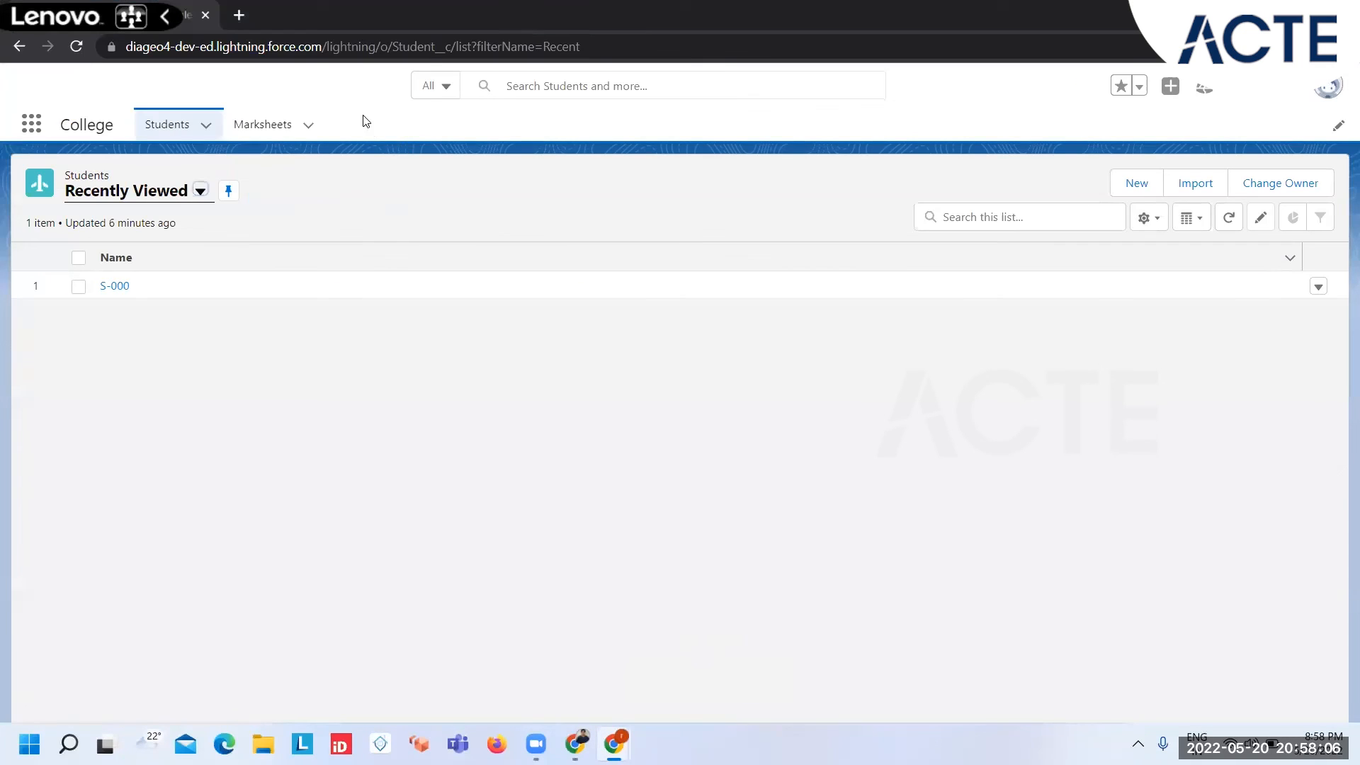
mouse_move(628, 733)
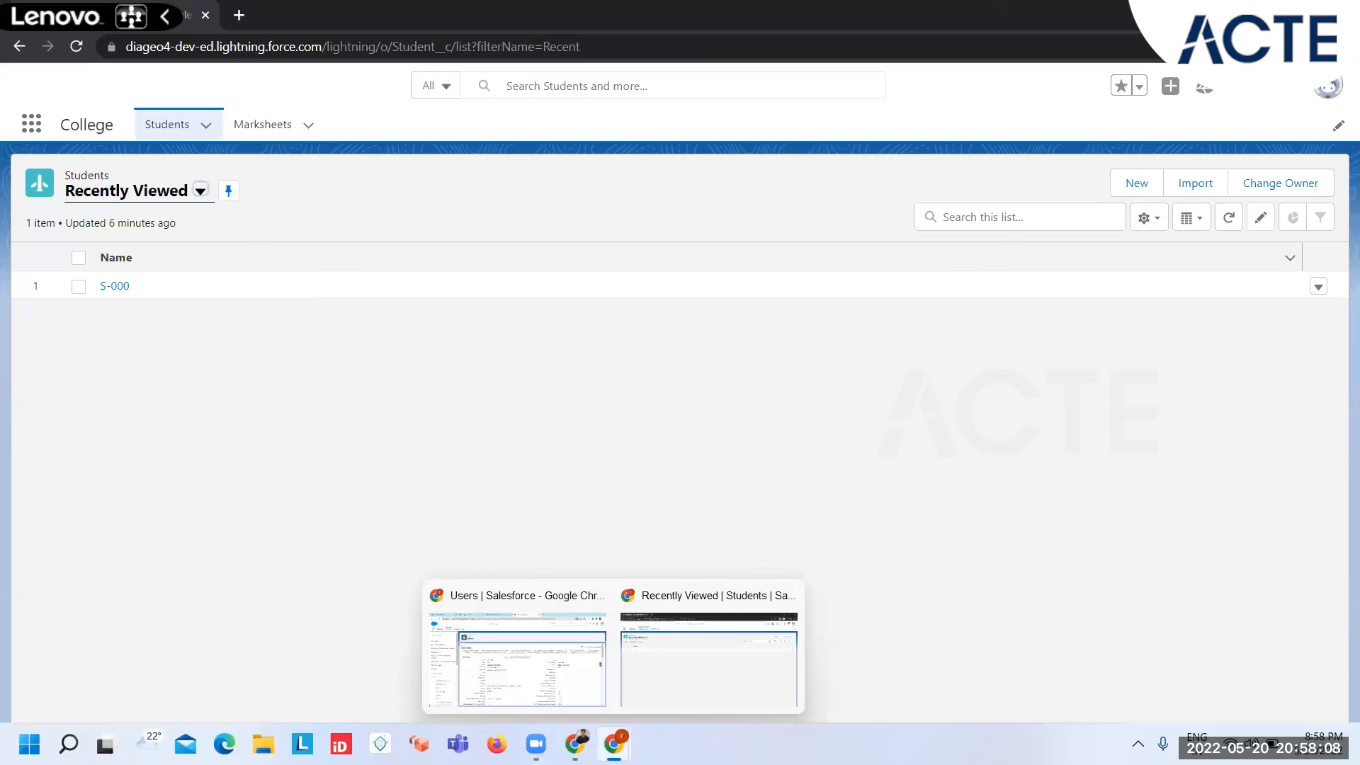
click(515, 672)
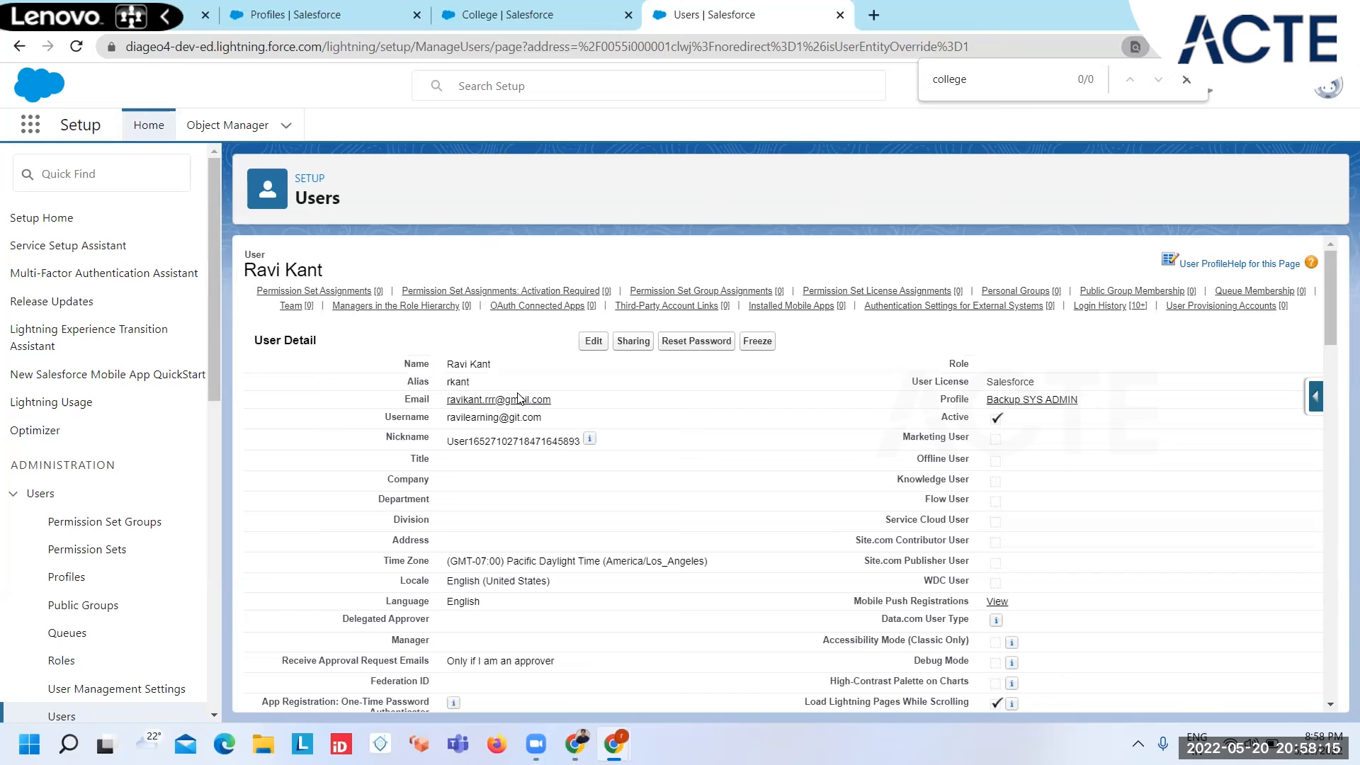
Step: Enable View All for Colleges in the Backup SYS ADMIN profile's custom object permissions and save the profile
click(344, 26)
right_click(734, 518)
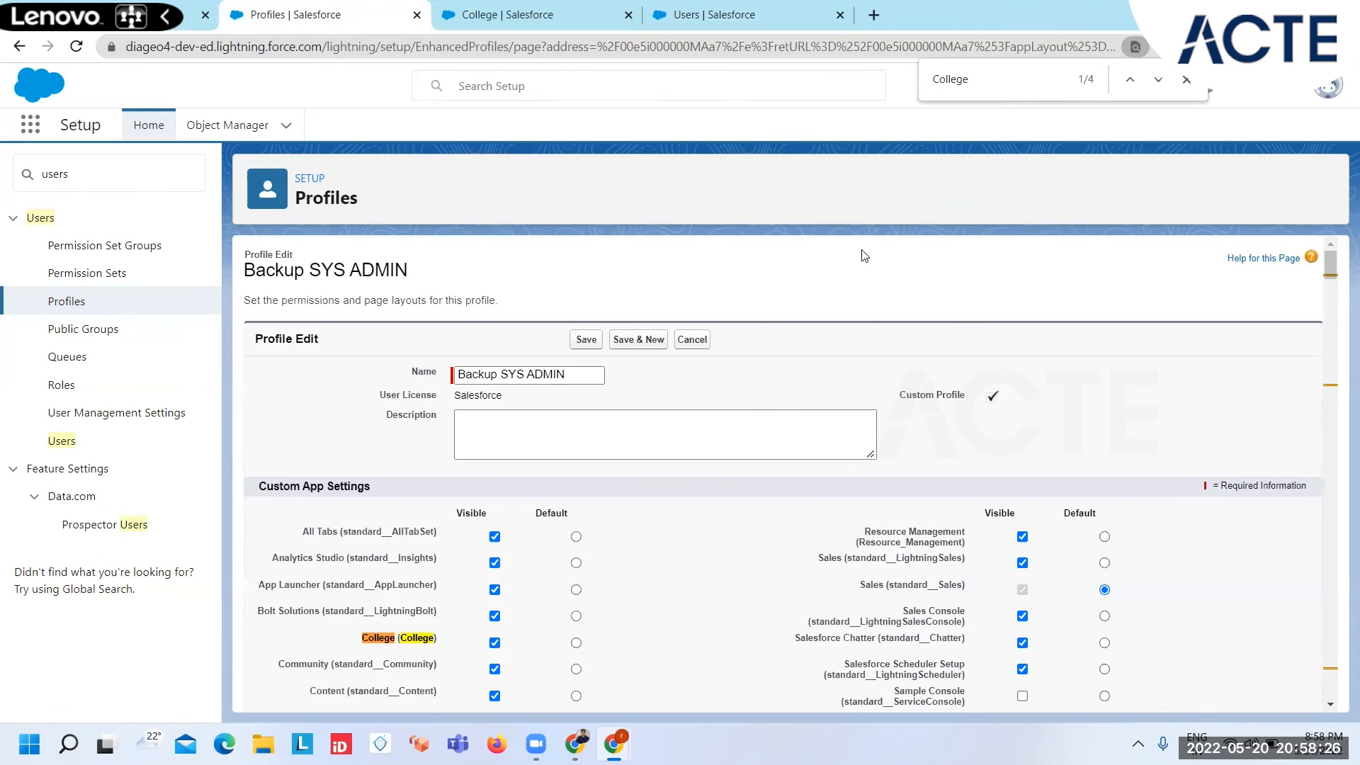
key(Return)
key(Return)
key(Return)
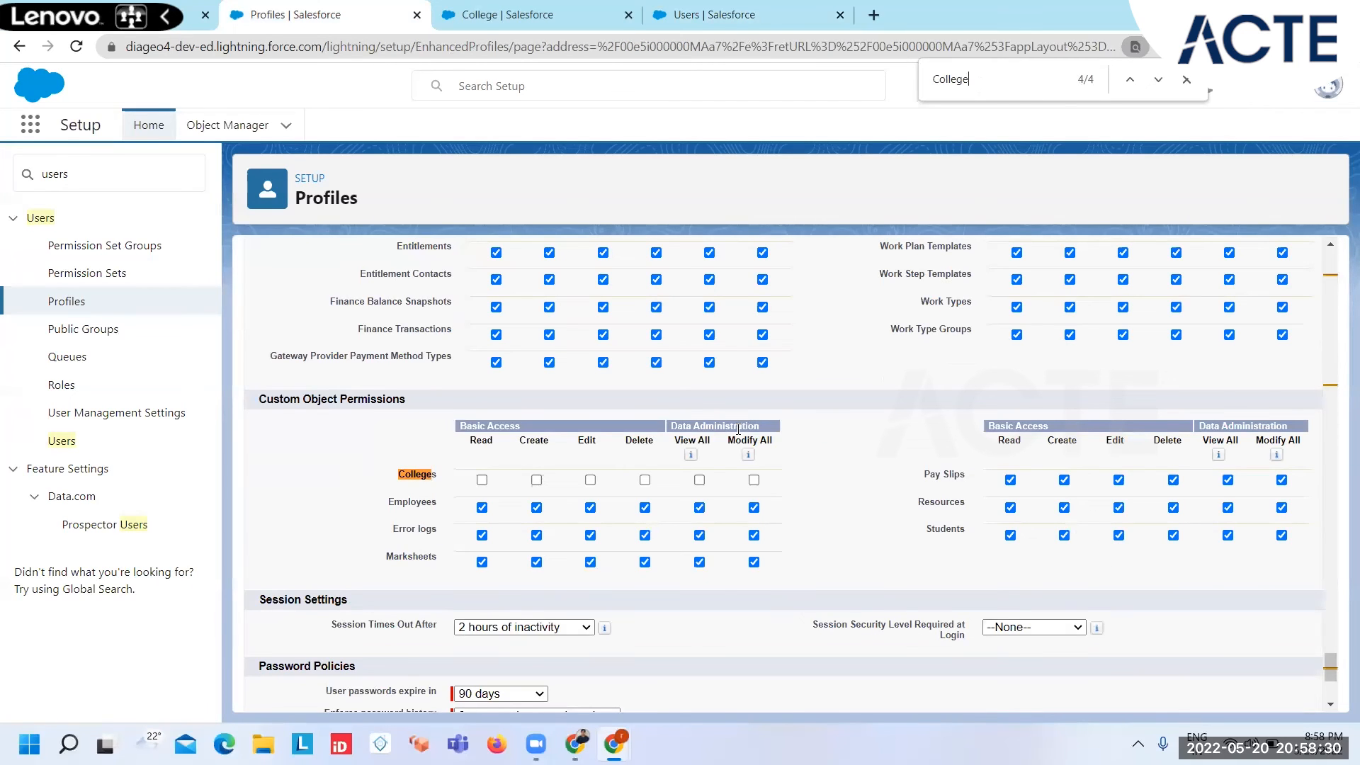
click(700, 481)
scroll(663, 487, down, 4)
click(583, 688)
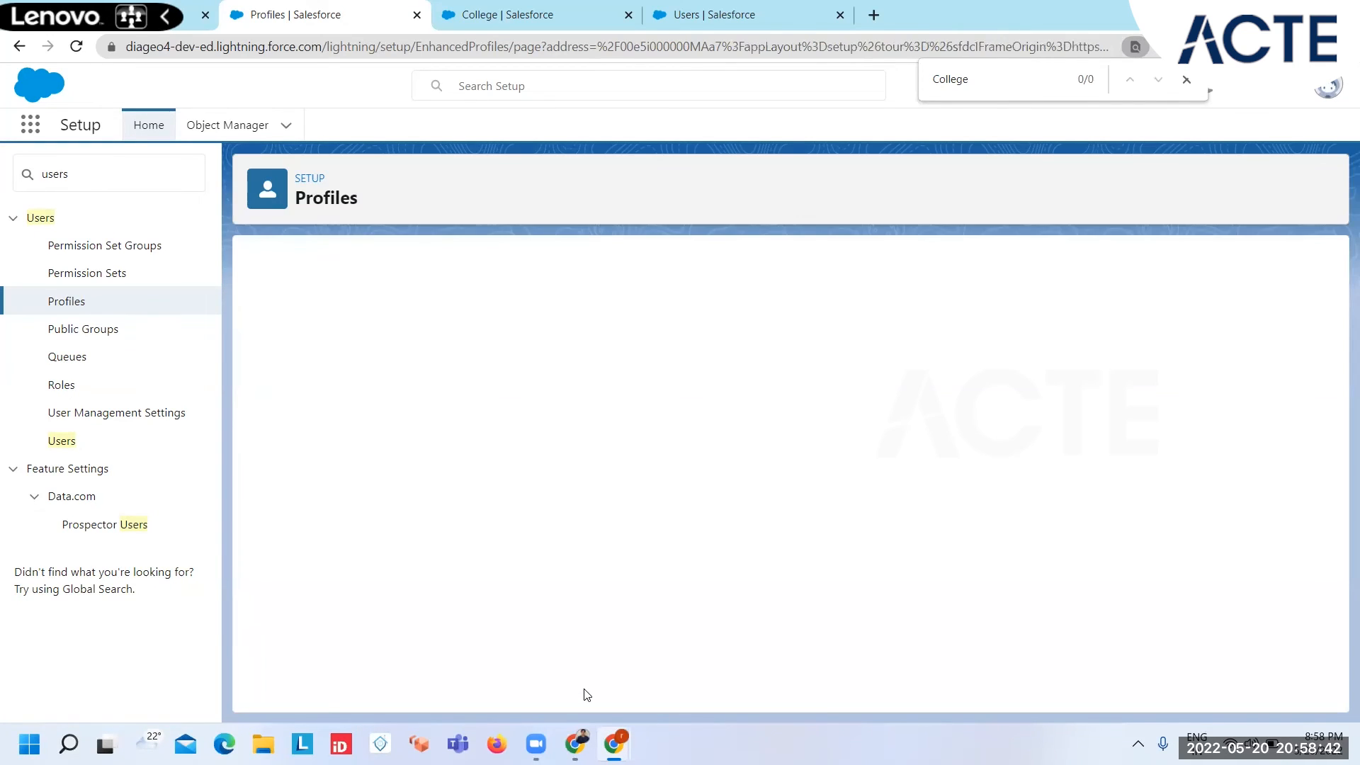
Step: Reload the restricted user's College app and open the IGNOU record from the Colleges list to inspect its fields
mouse_move(608, 738)
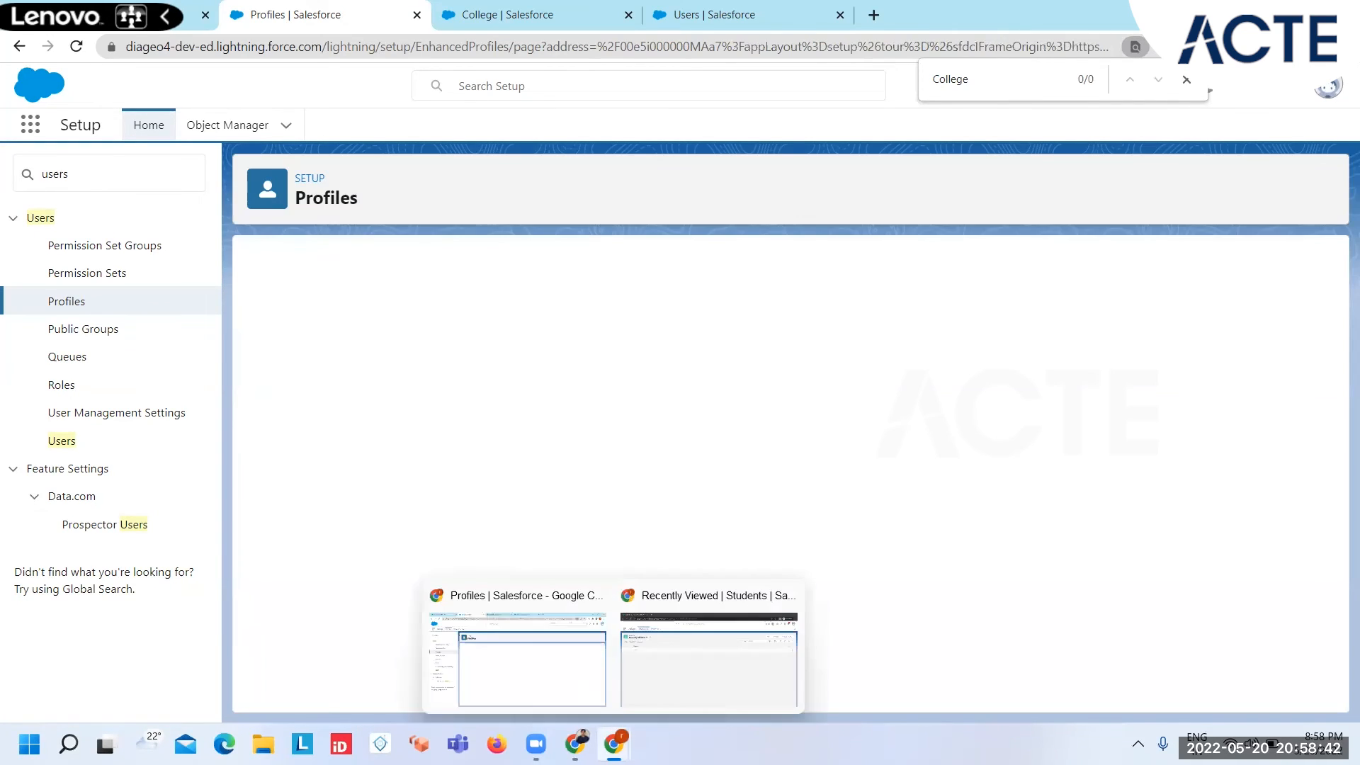
click(694, 684)
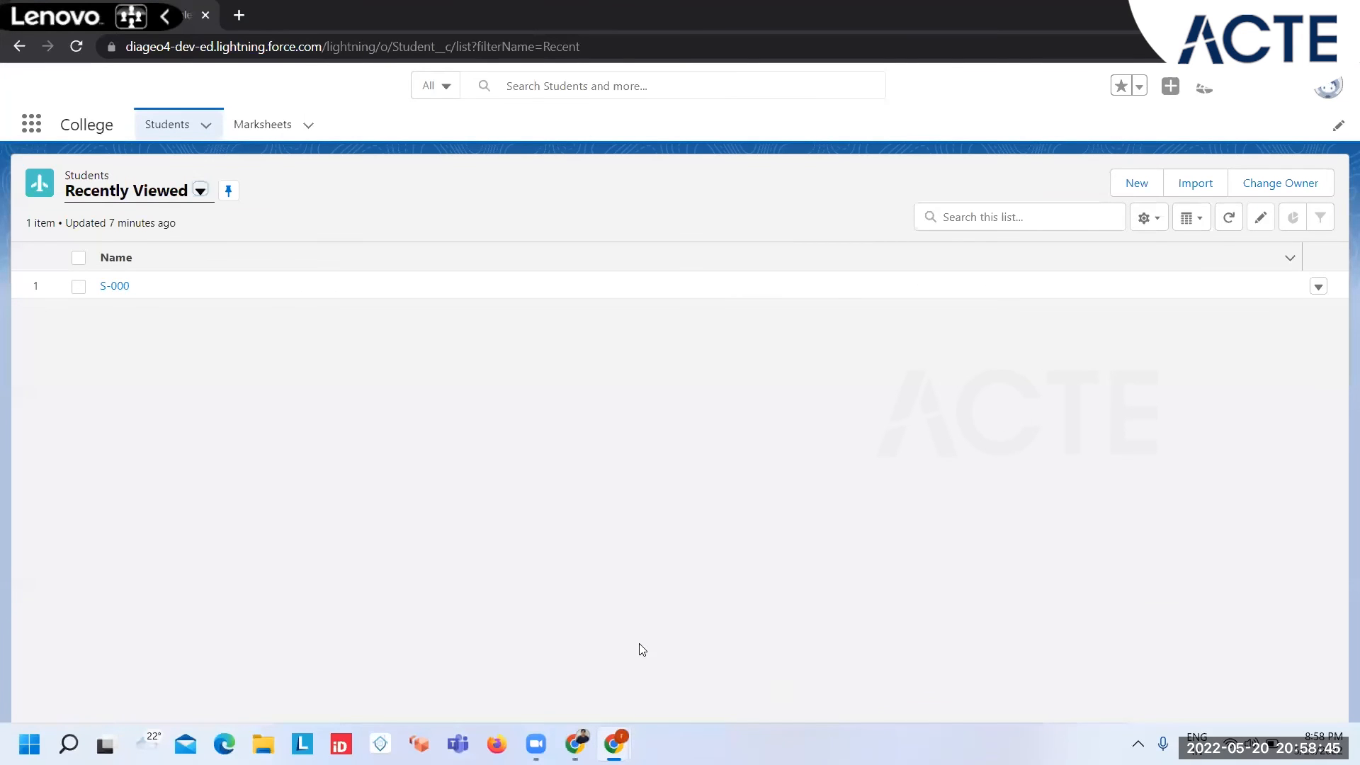
key(F5)
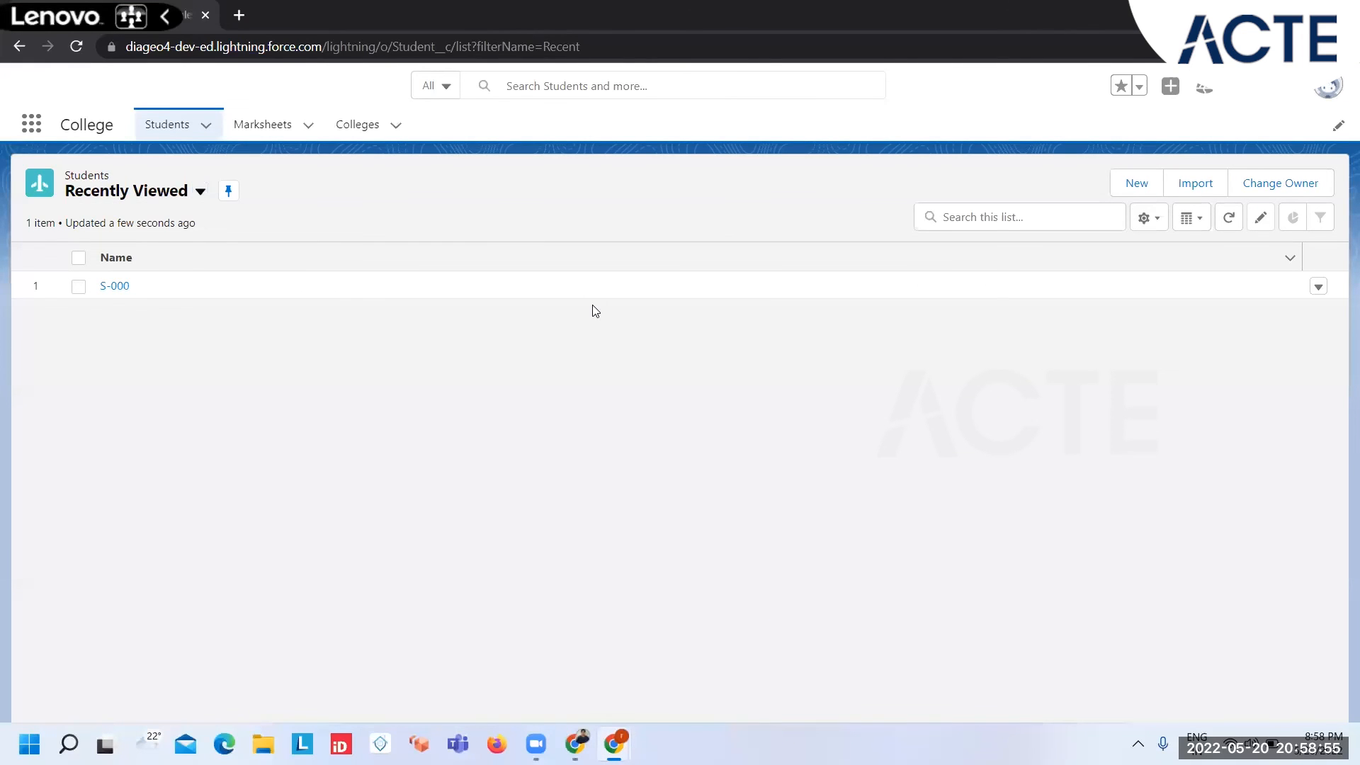
click(349, 128)
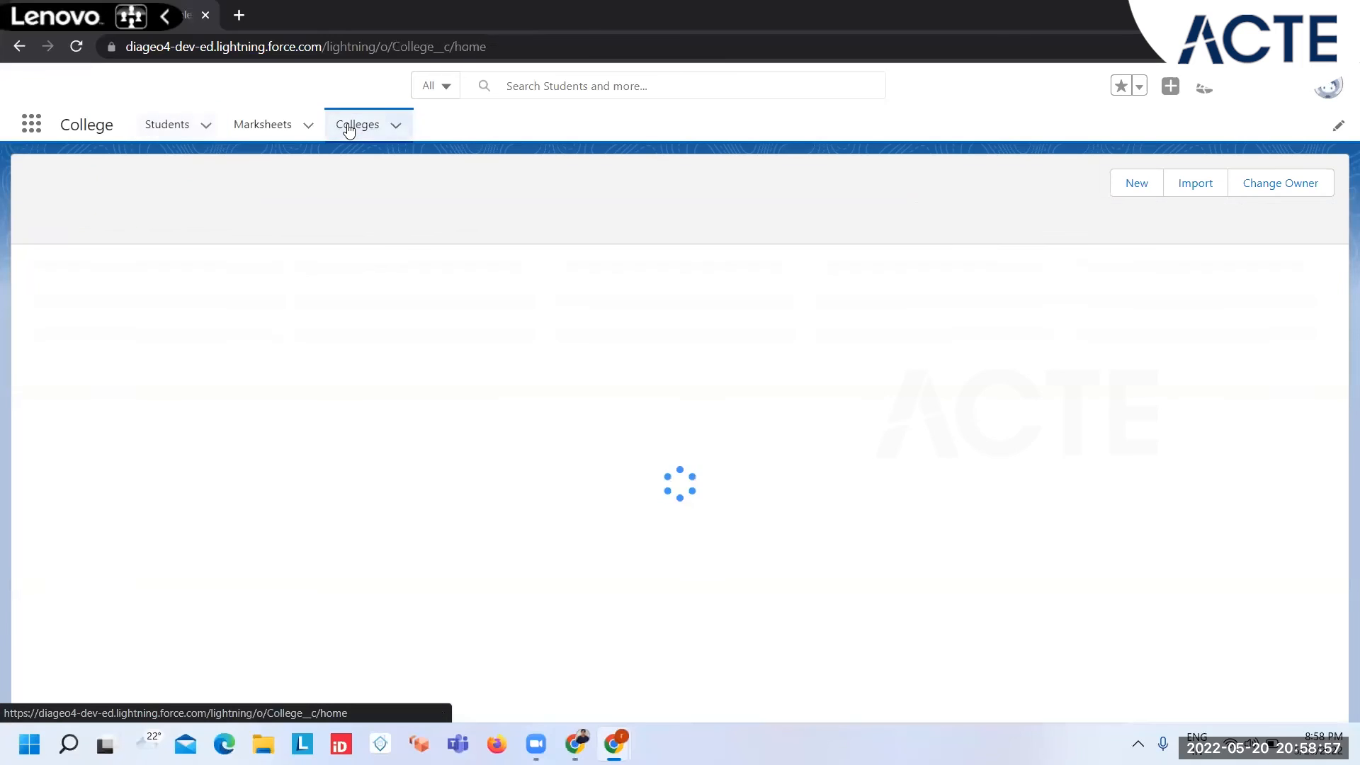
click(94, 287)
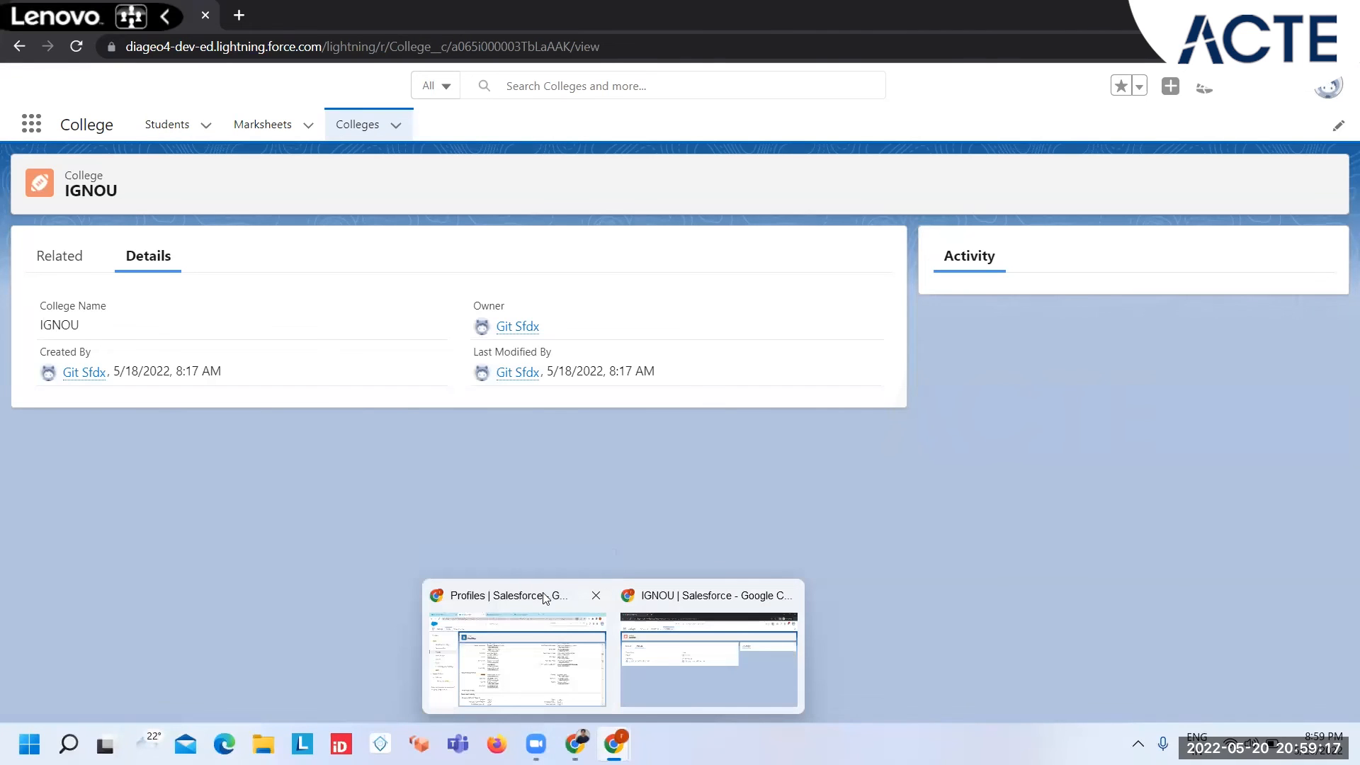
Step: Grant Backup SYS ADMIN Read Access to College's No of Departments and No of Scholors fields, save, and switch to the restricted user's IGNOU record
click(502, 602)
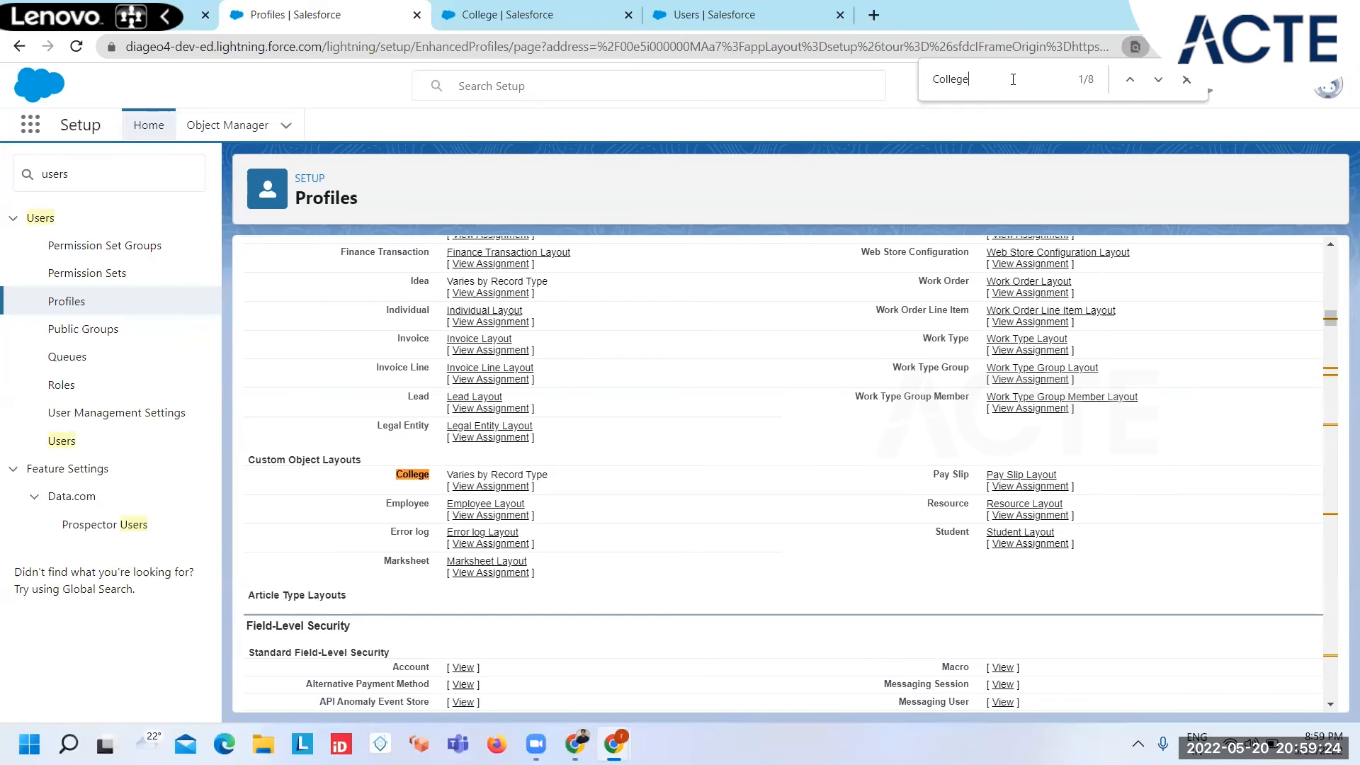
key(Return)
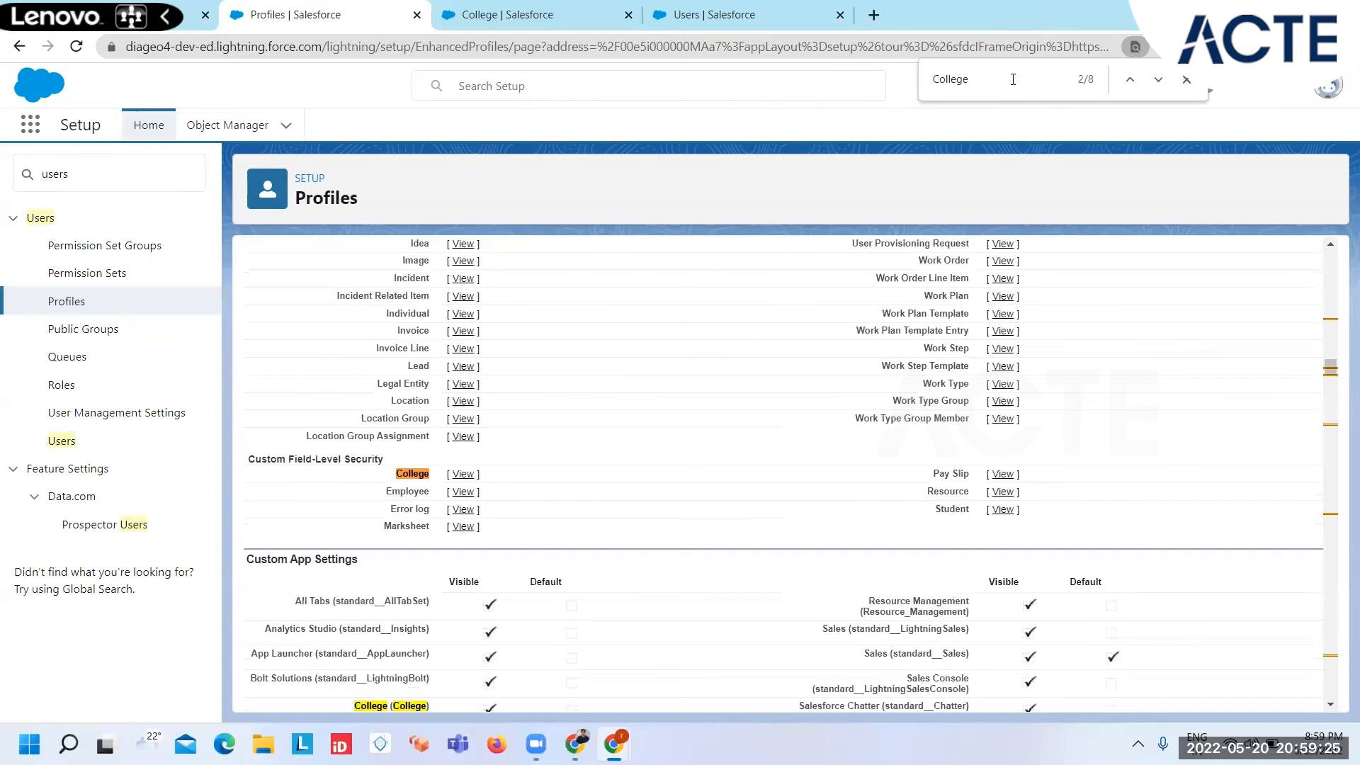
click(459, 476)
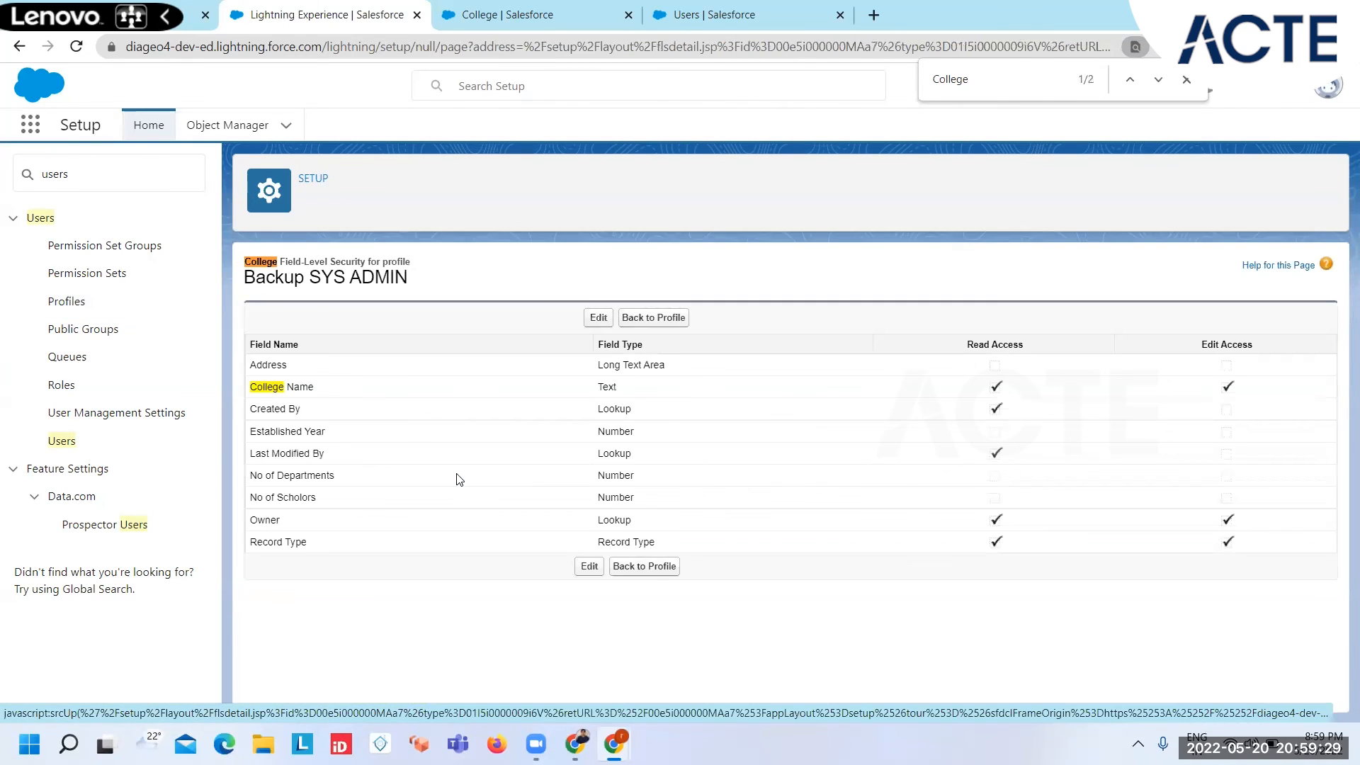
click(598, 318)
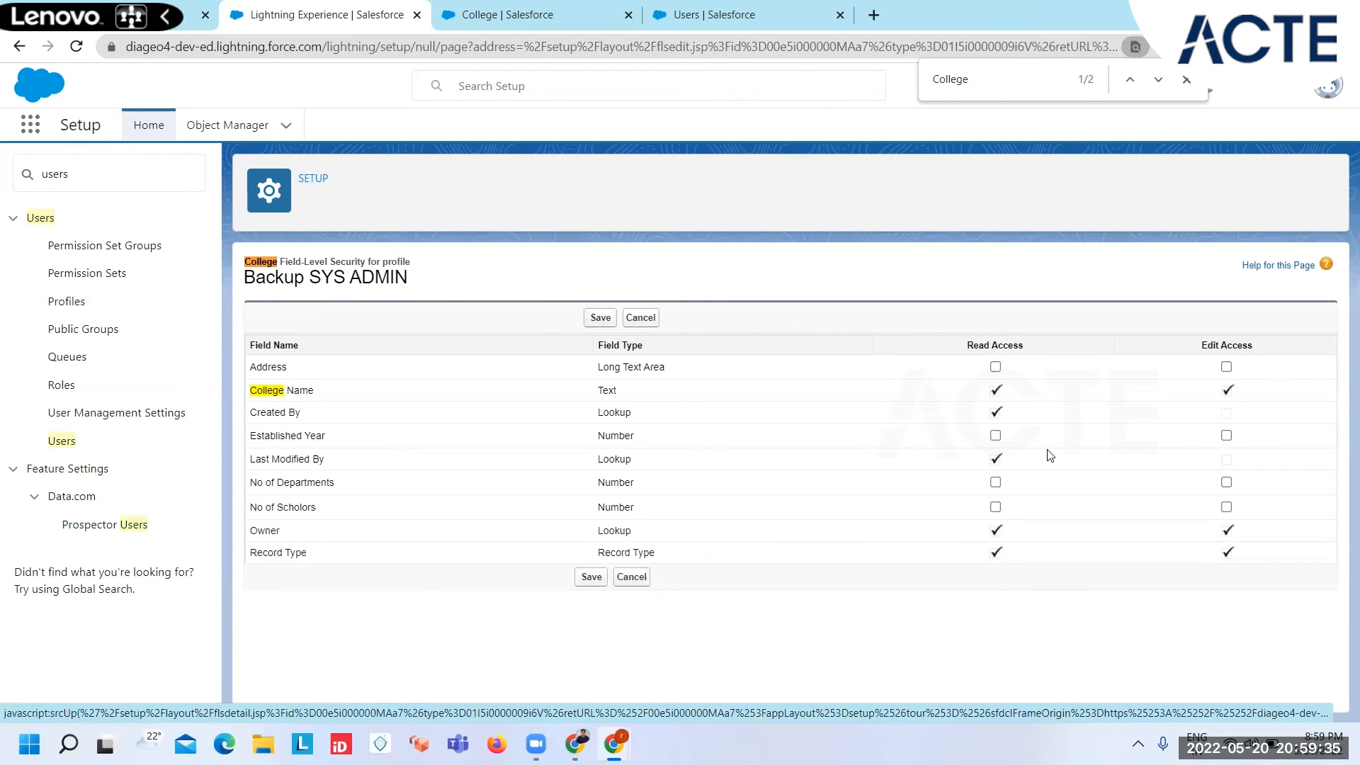
click(996, 482)
click(996, 507)
click(582, 580)
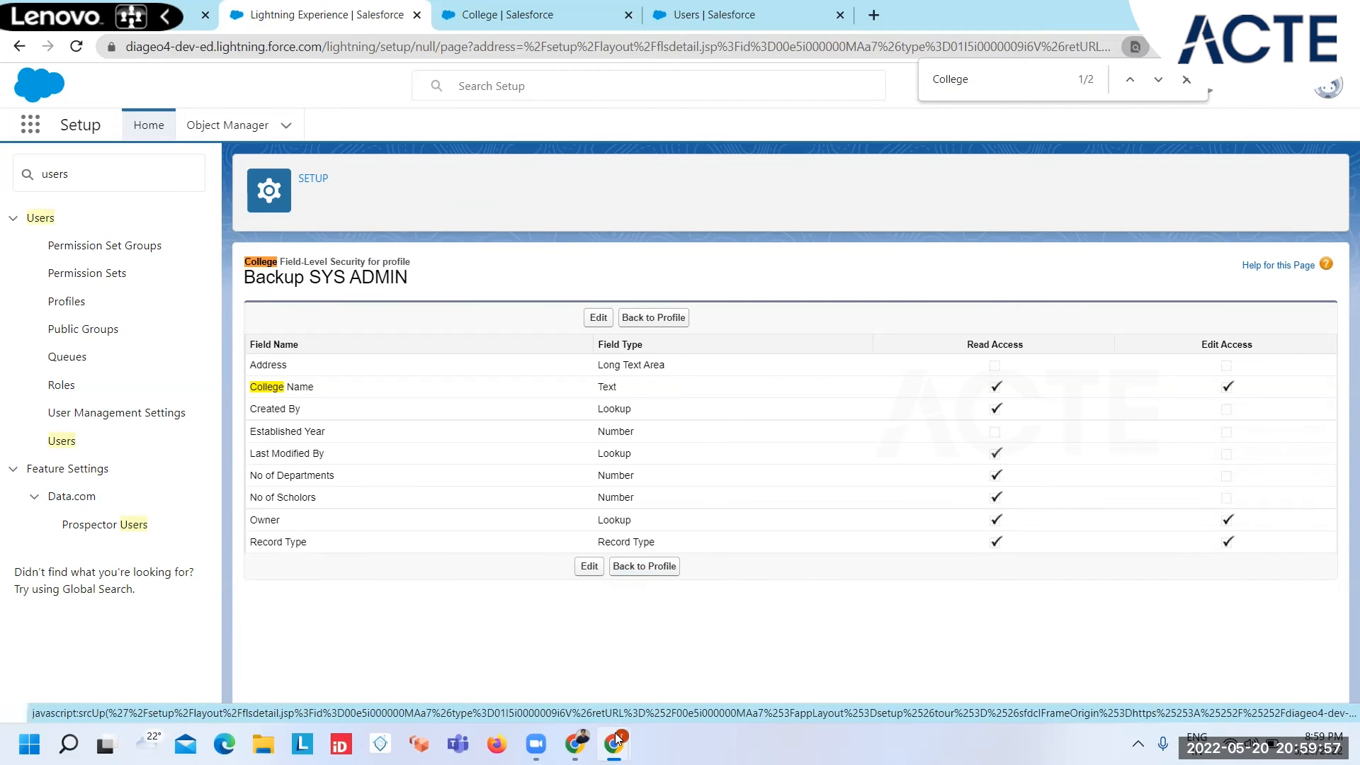
mouse_move(613, 744)
click(735, 636)
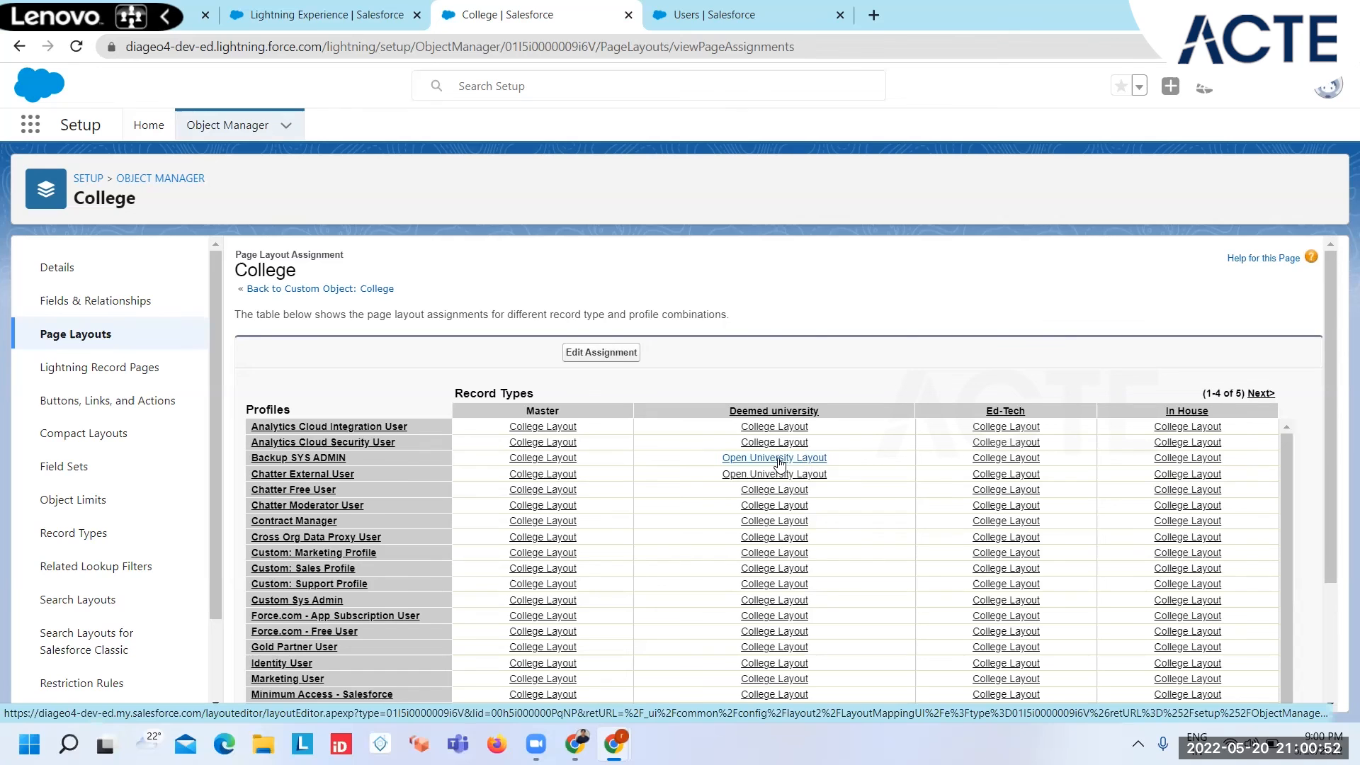
Step: Open the Open University Layout from College's page layout assignments and move No of Departments and Established Year into the Information section's second column
scroll(763, 636, down, 1)
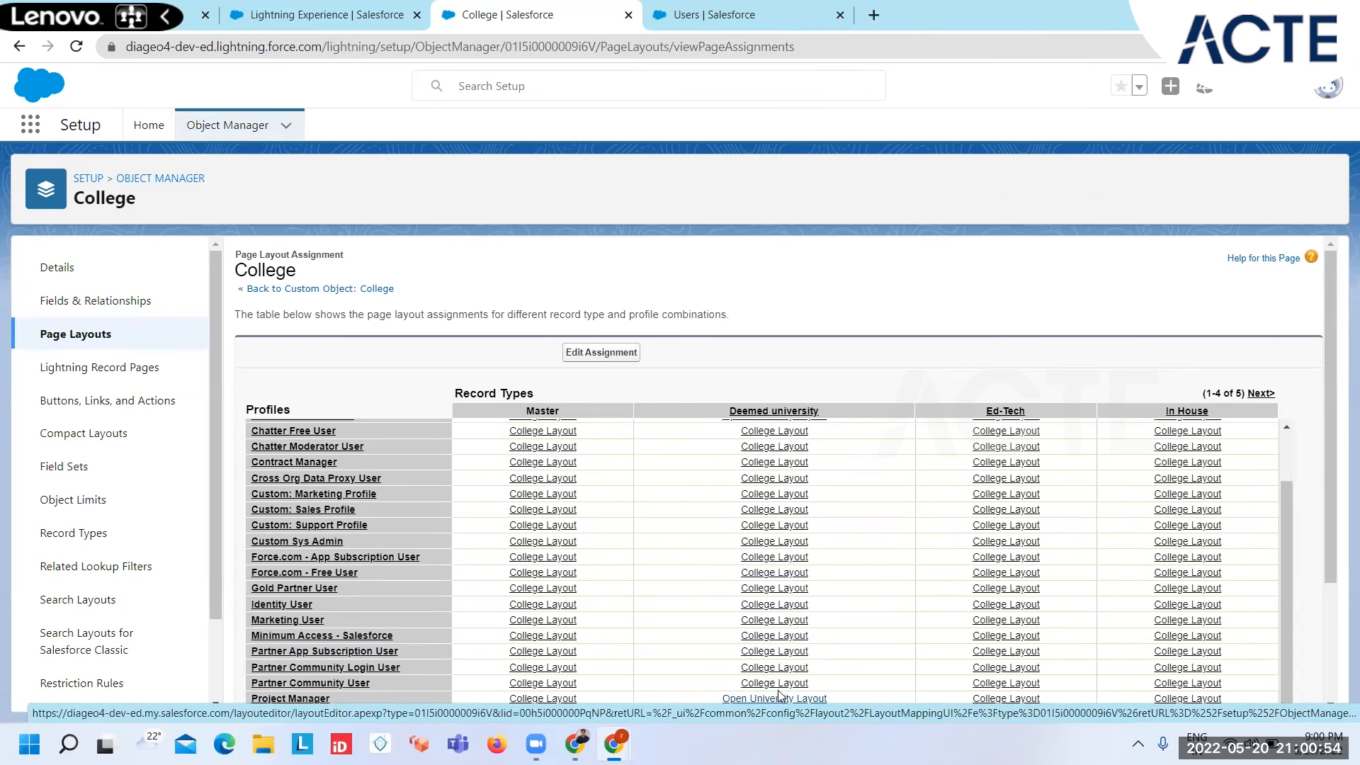
drag(1332, 511, 1340, 531)
click(791, 657)
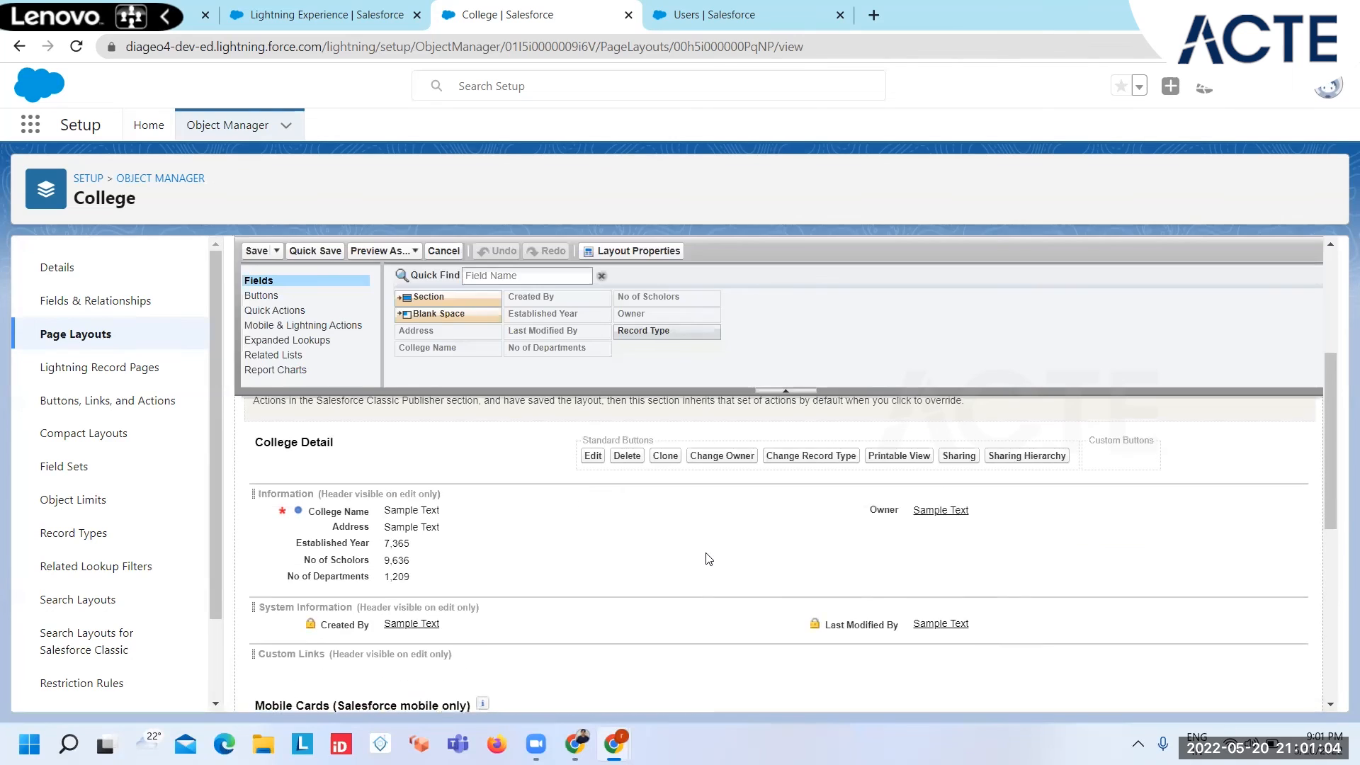
drag(387, 582, 932, 553)
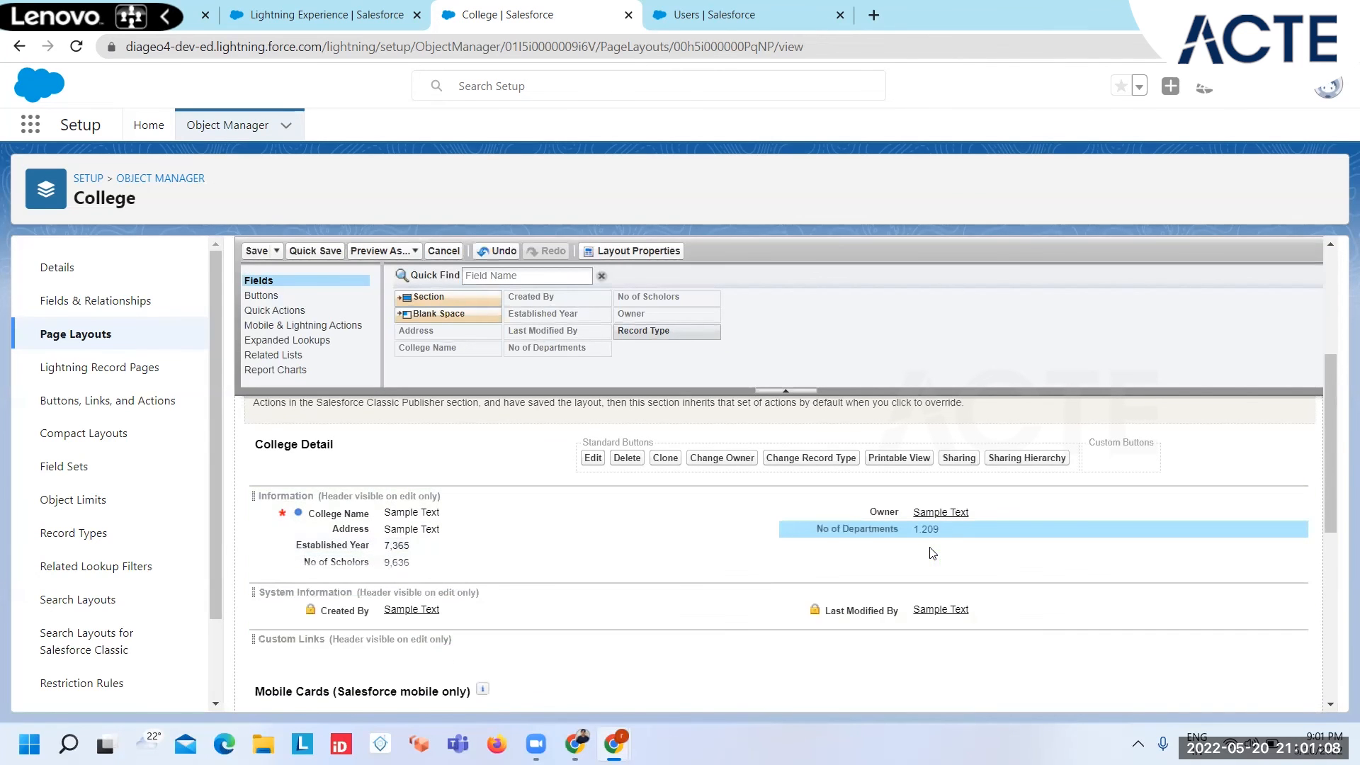
drag(386, 545, 884, 521)
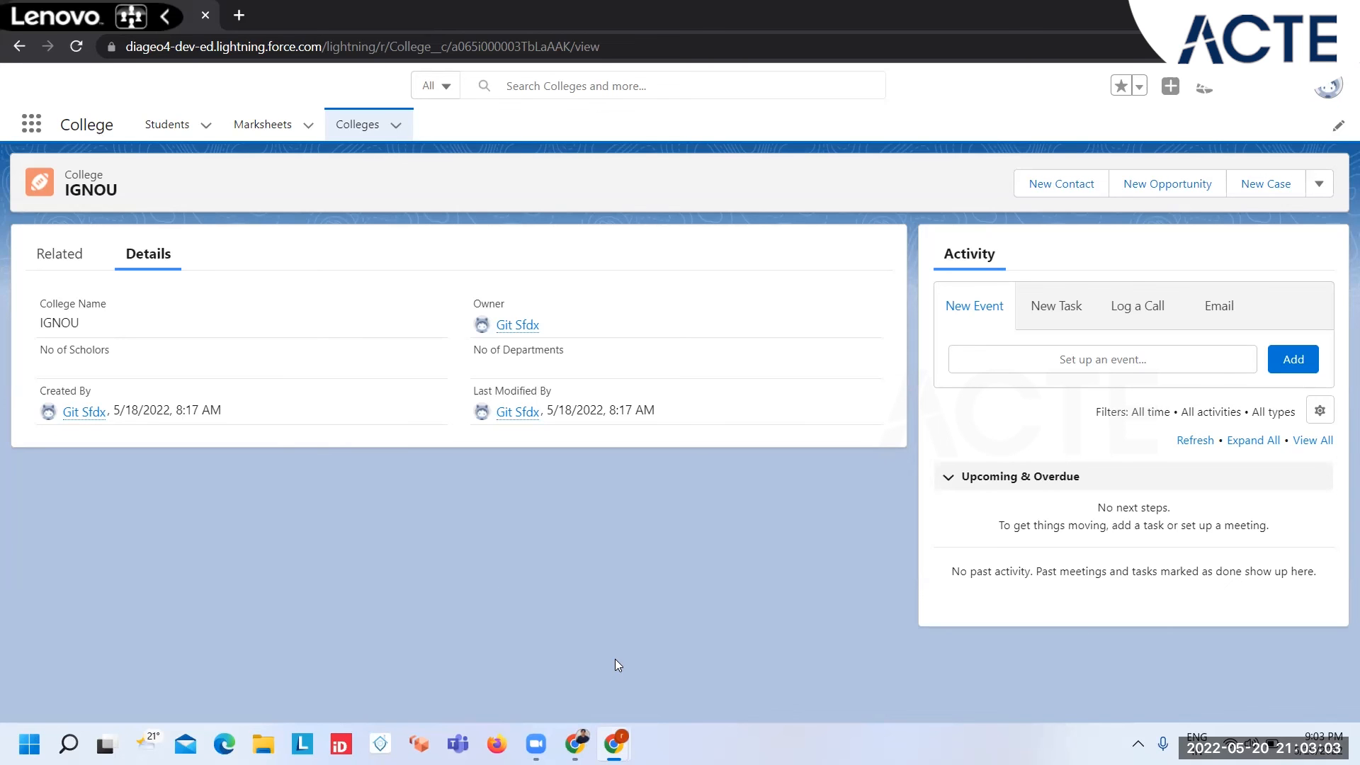
Step: Return to the setup window and open the Permission Sets list in a new browser tab
mouse_move(613, 744)
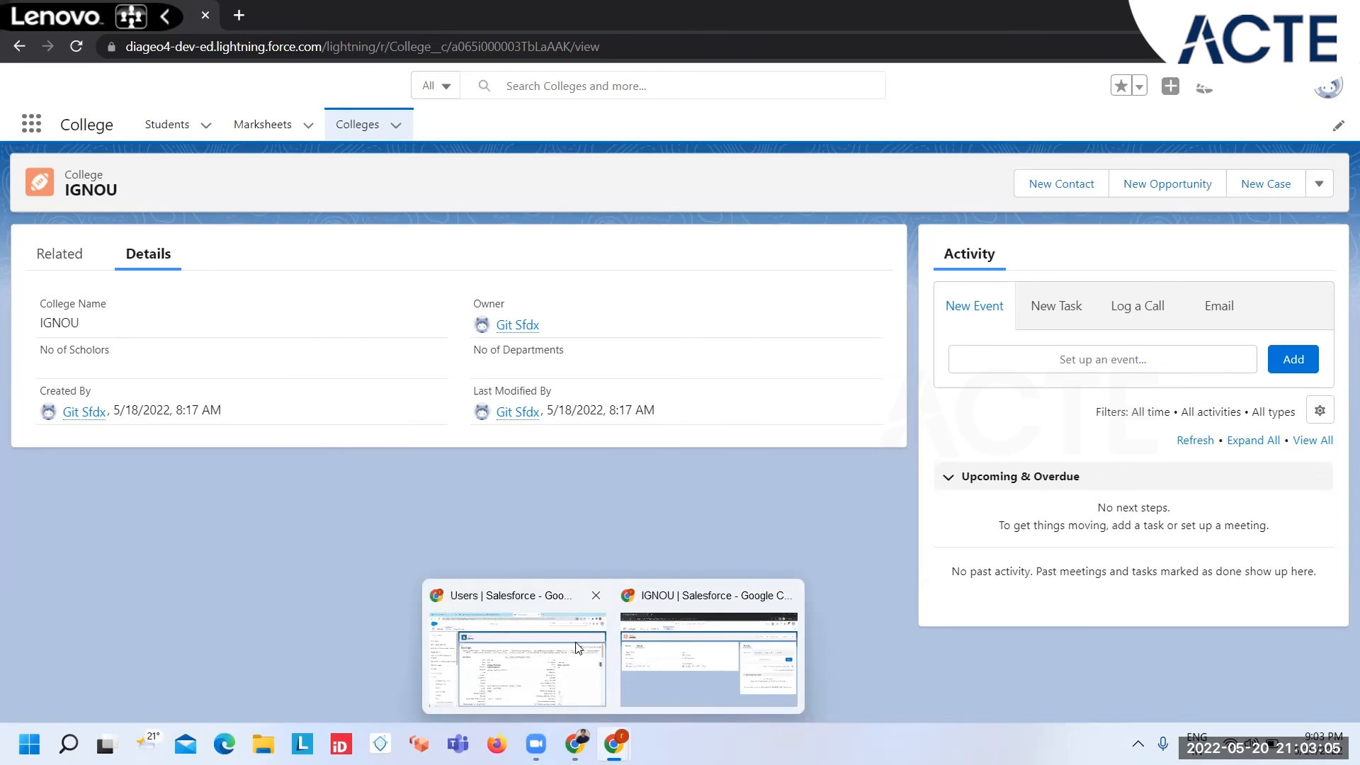
click(517, 658)
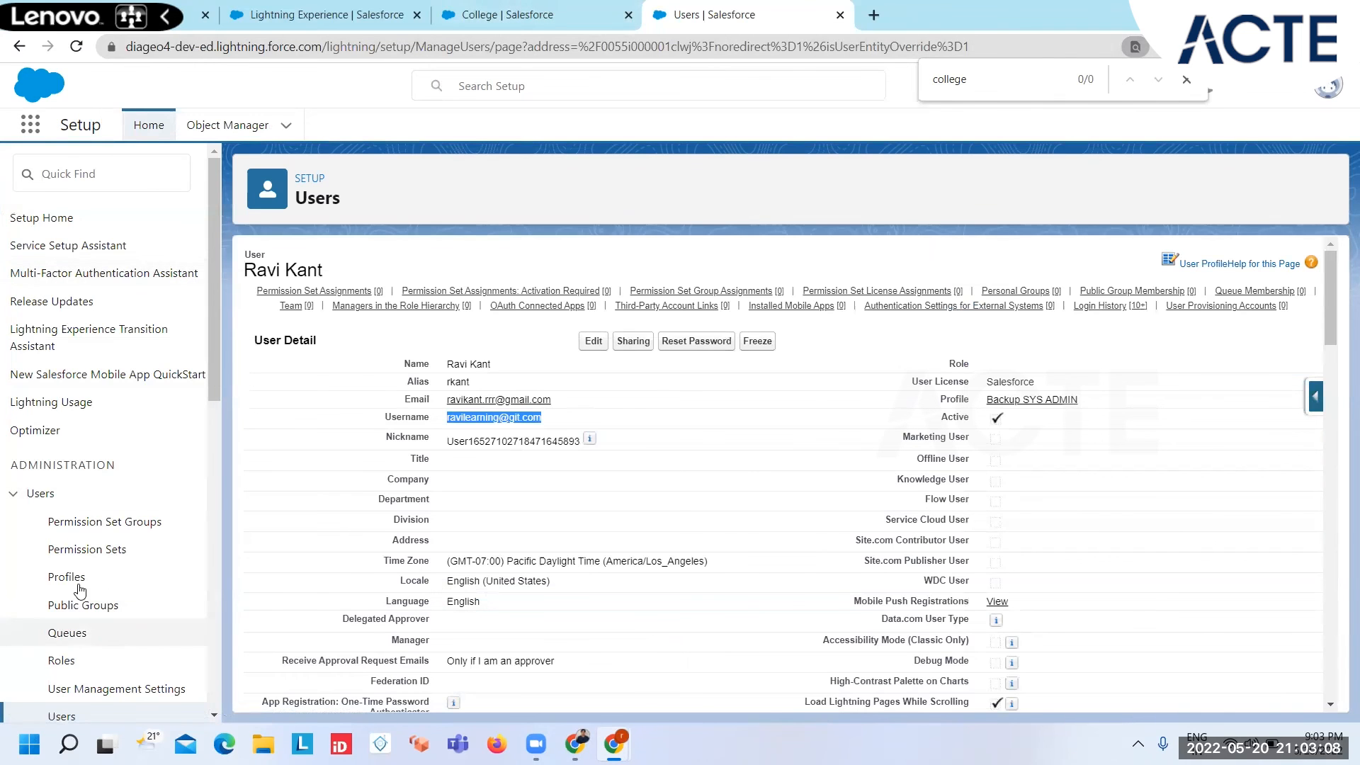
right_click(82, 559)
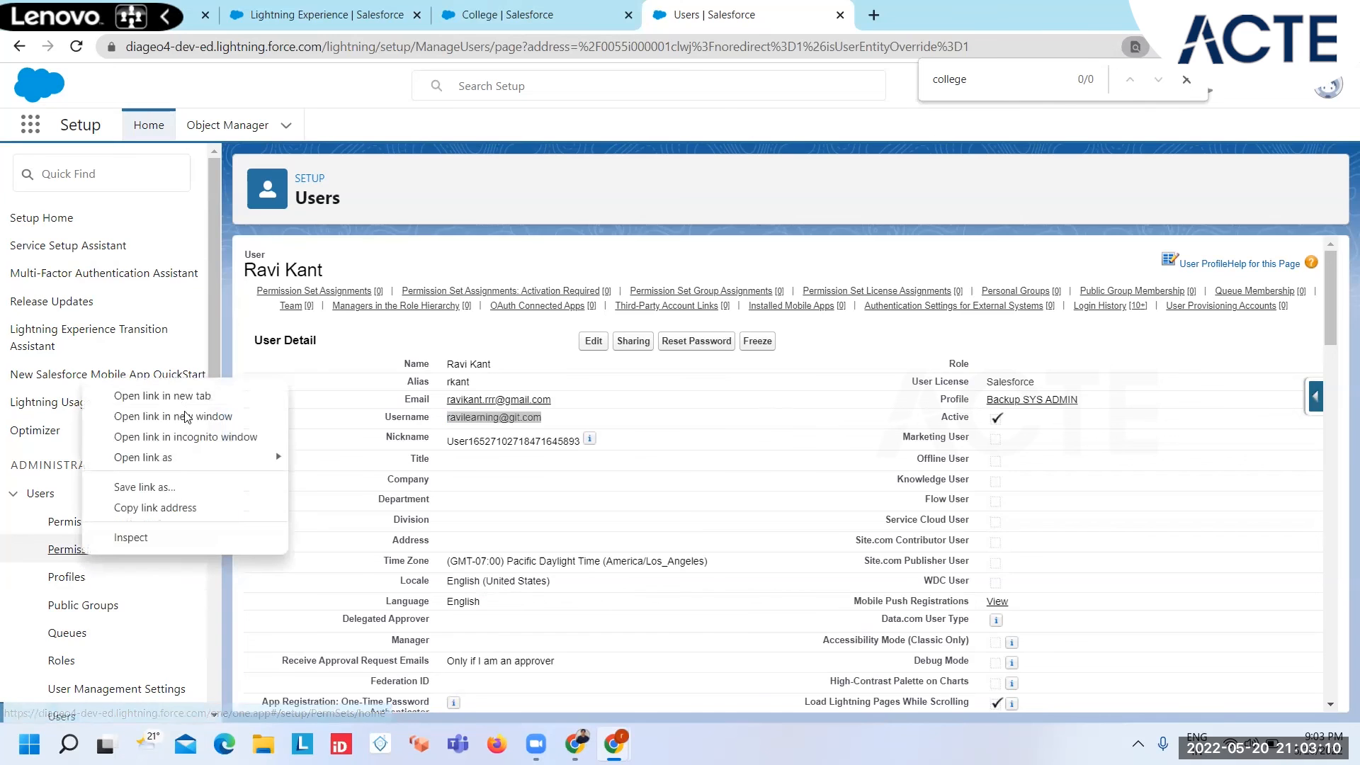
click(141, 394)
click(1022, 7)
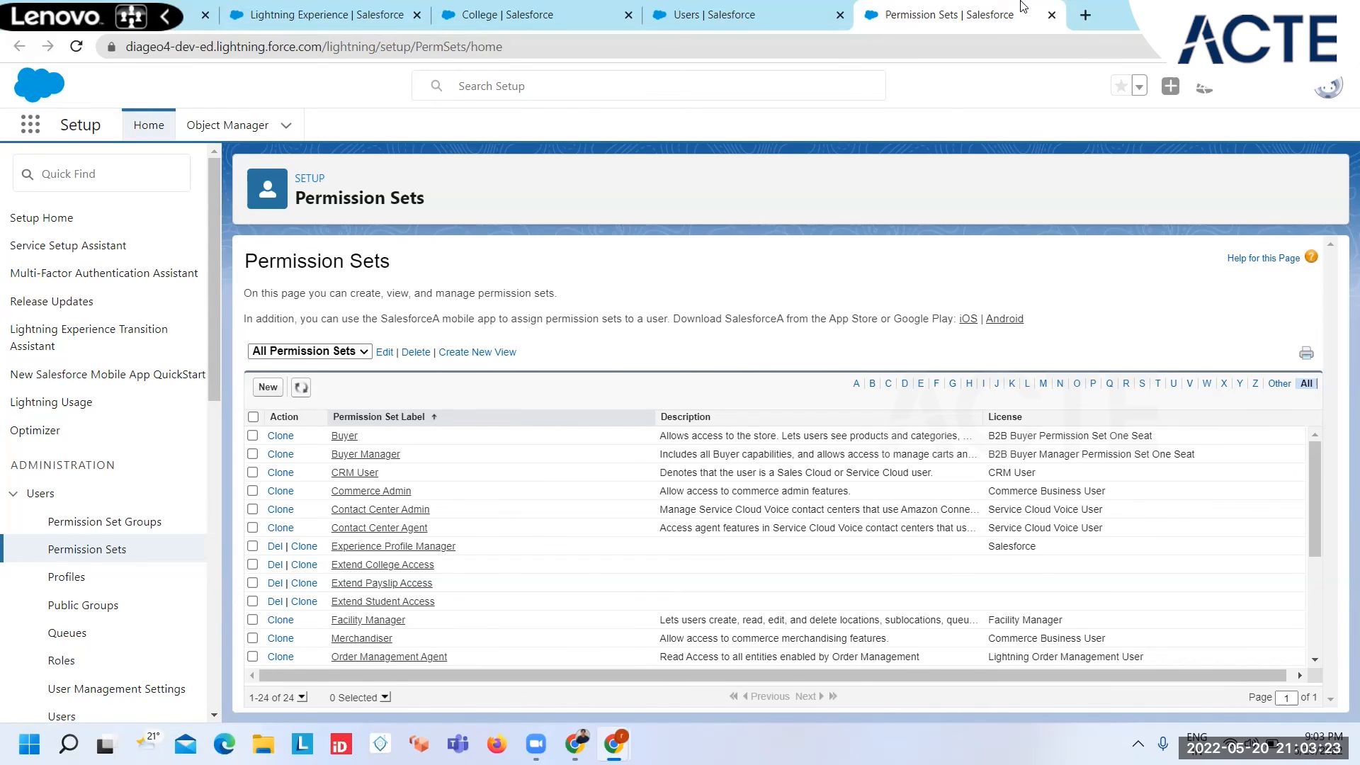
Step: Open the Extend College Access permission set's object settings, search the page for College and open the Colleges object
click(373, 567)
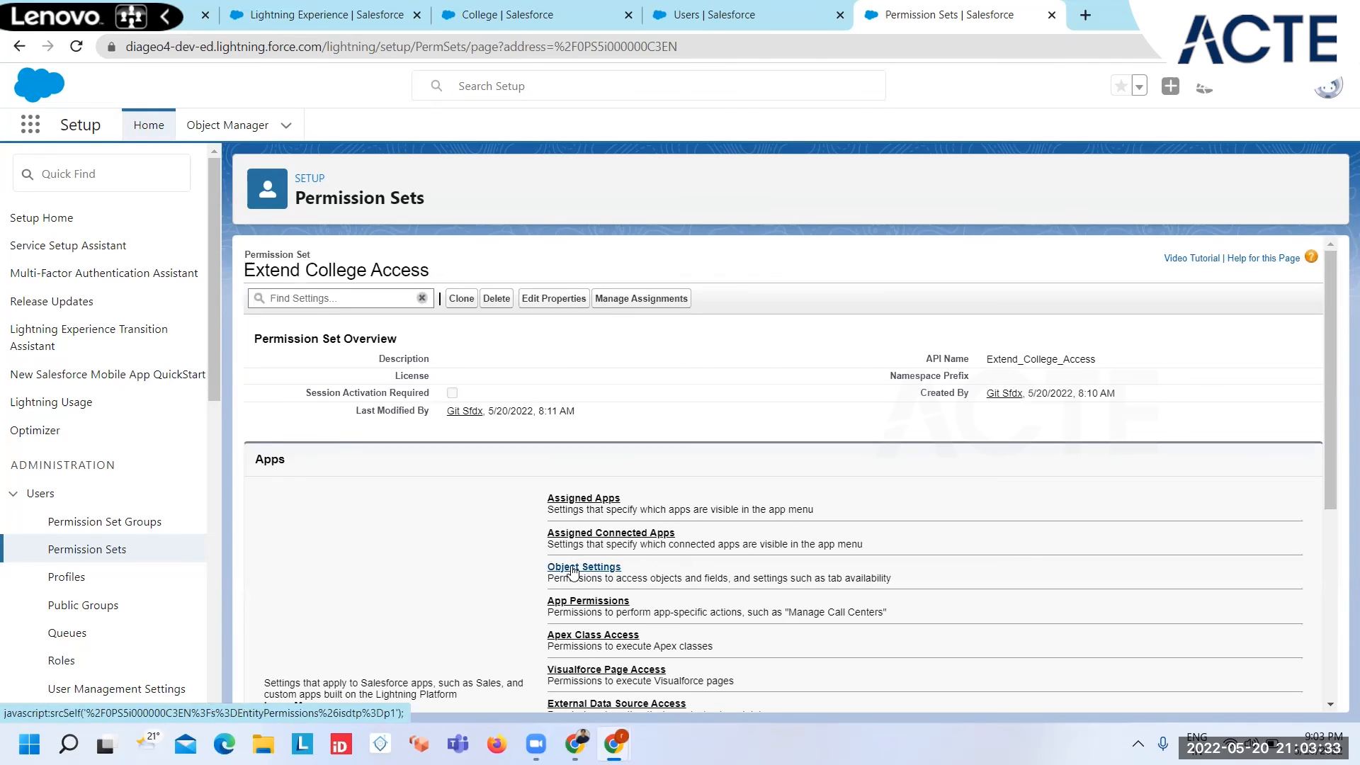
click(574, 567)
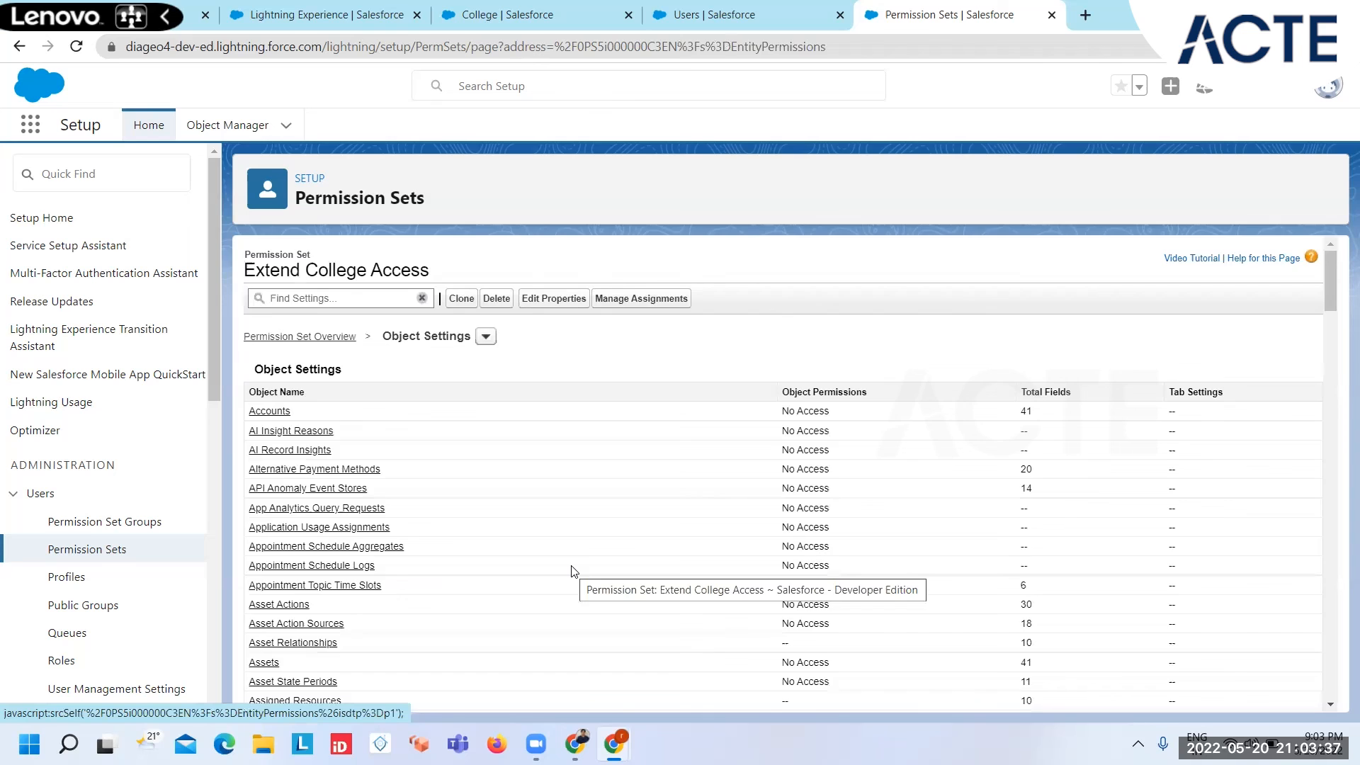
scroll(573, 570, down, 20)
scroll(573, 570, down, 8)
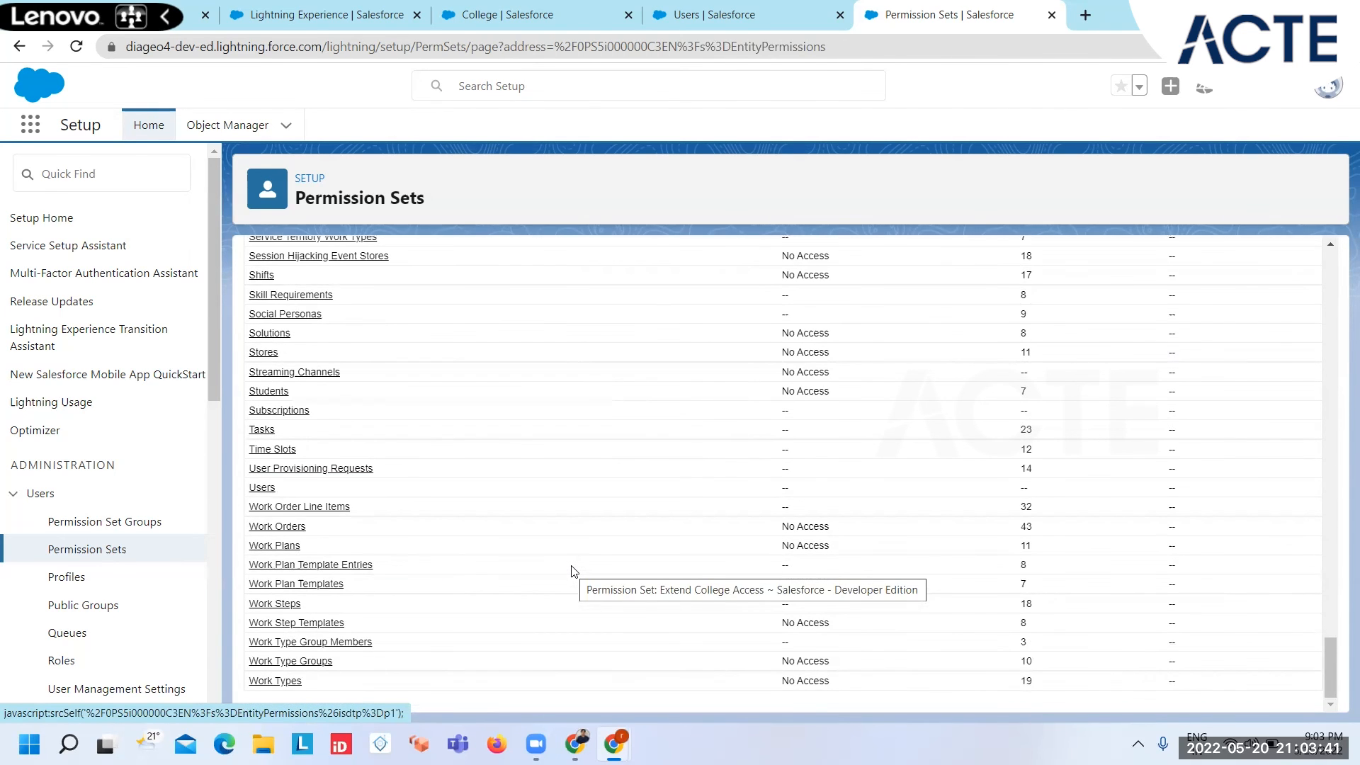
key(ctrl+f)
click(259, 475)
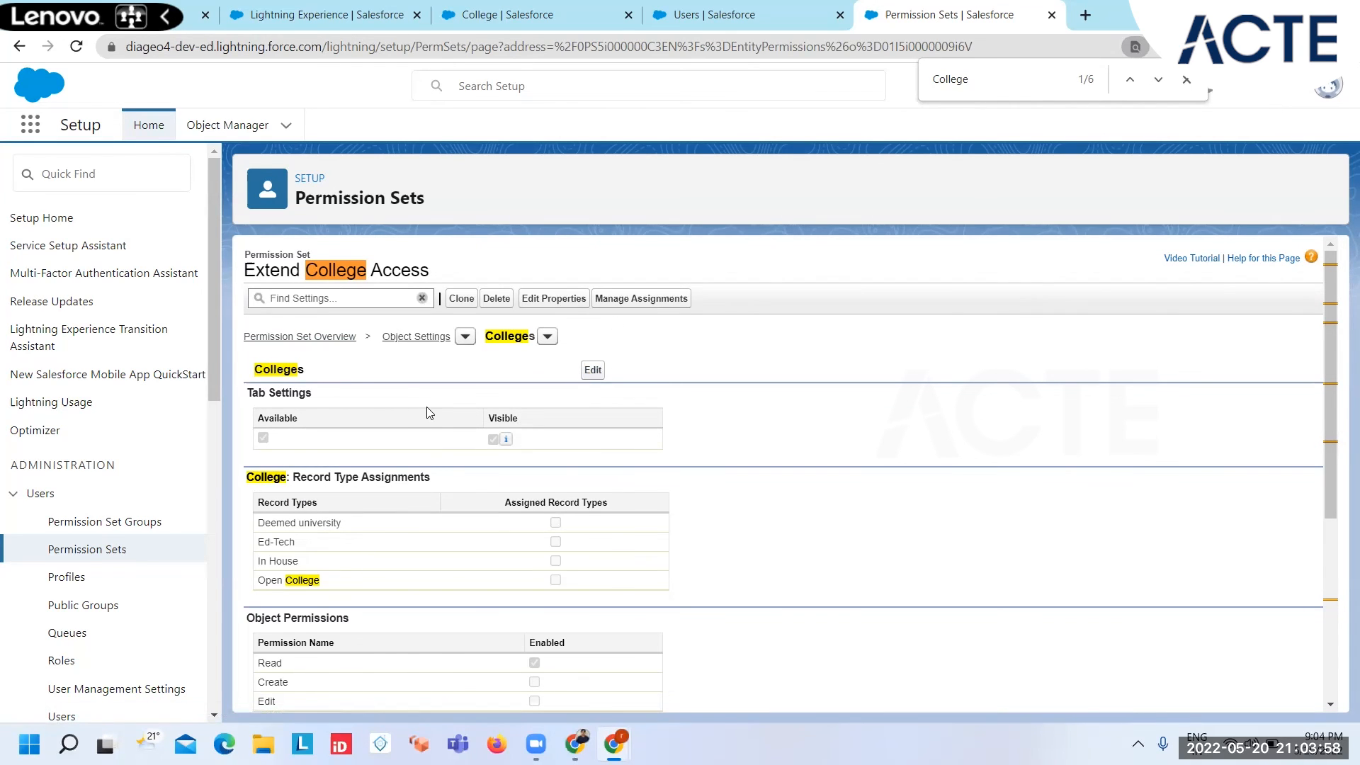
Step: Check the admin's IGNOU record, grant Read Access to Established Year and Address in the permission set's Colleges field permissions, and save
click(592, 369)
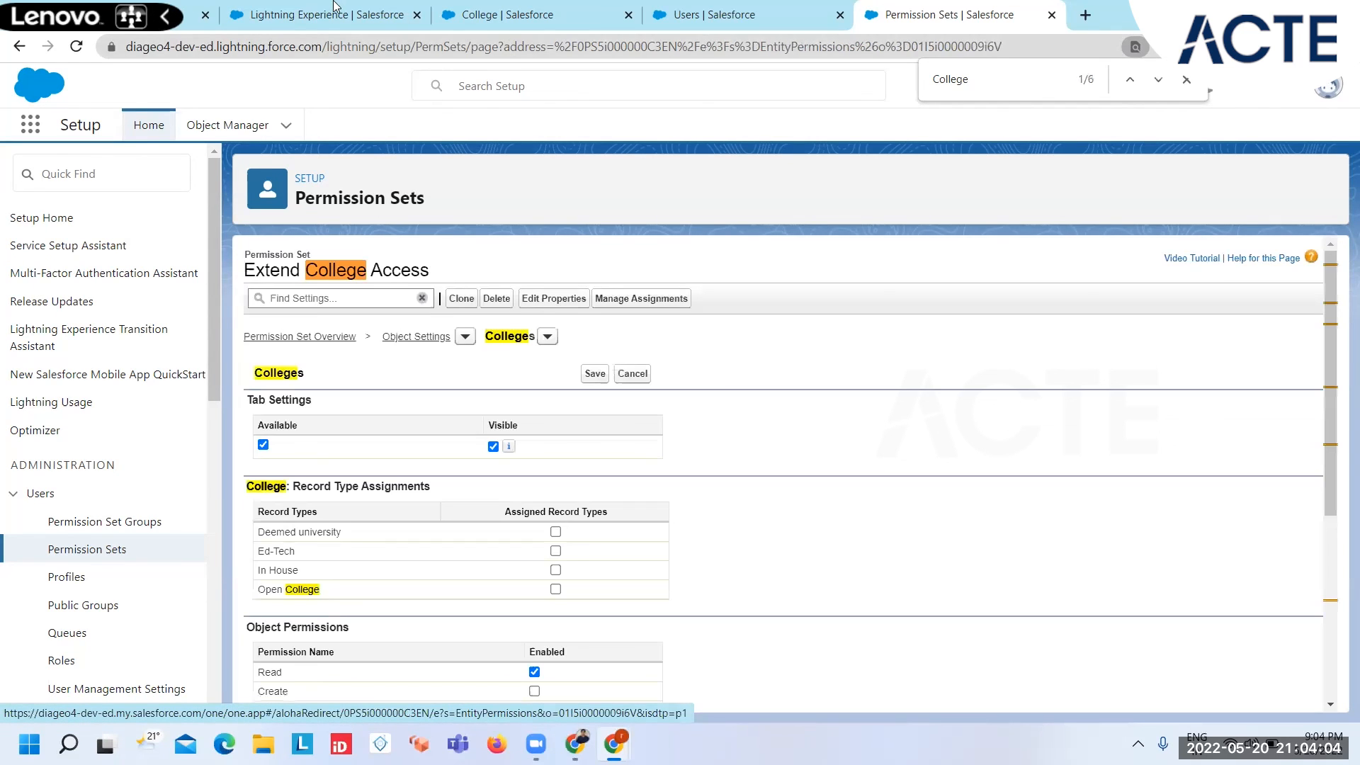
click(194, 26)
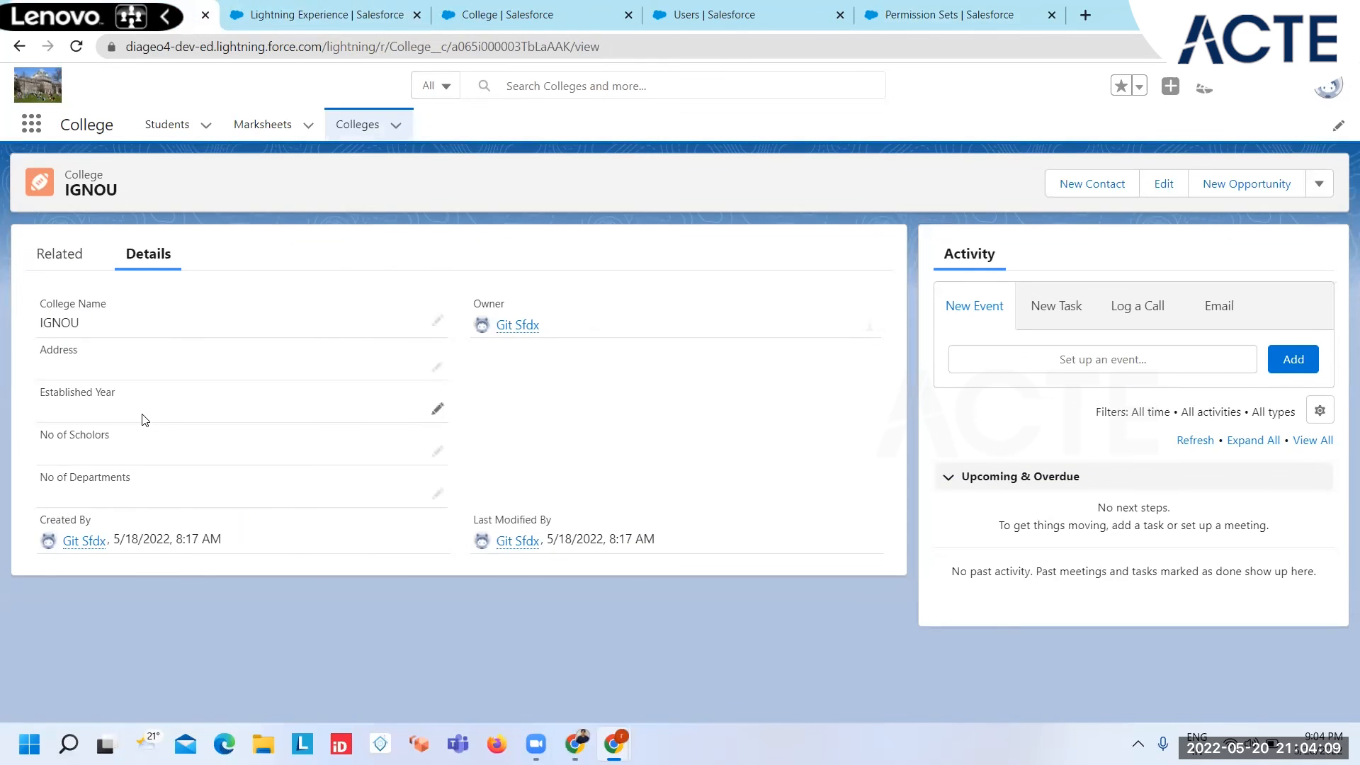
click(947, 10)
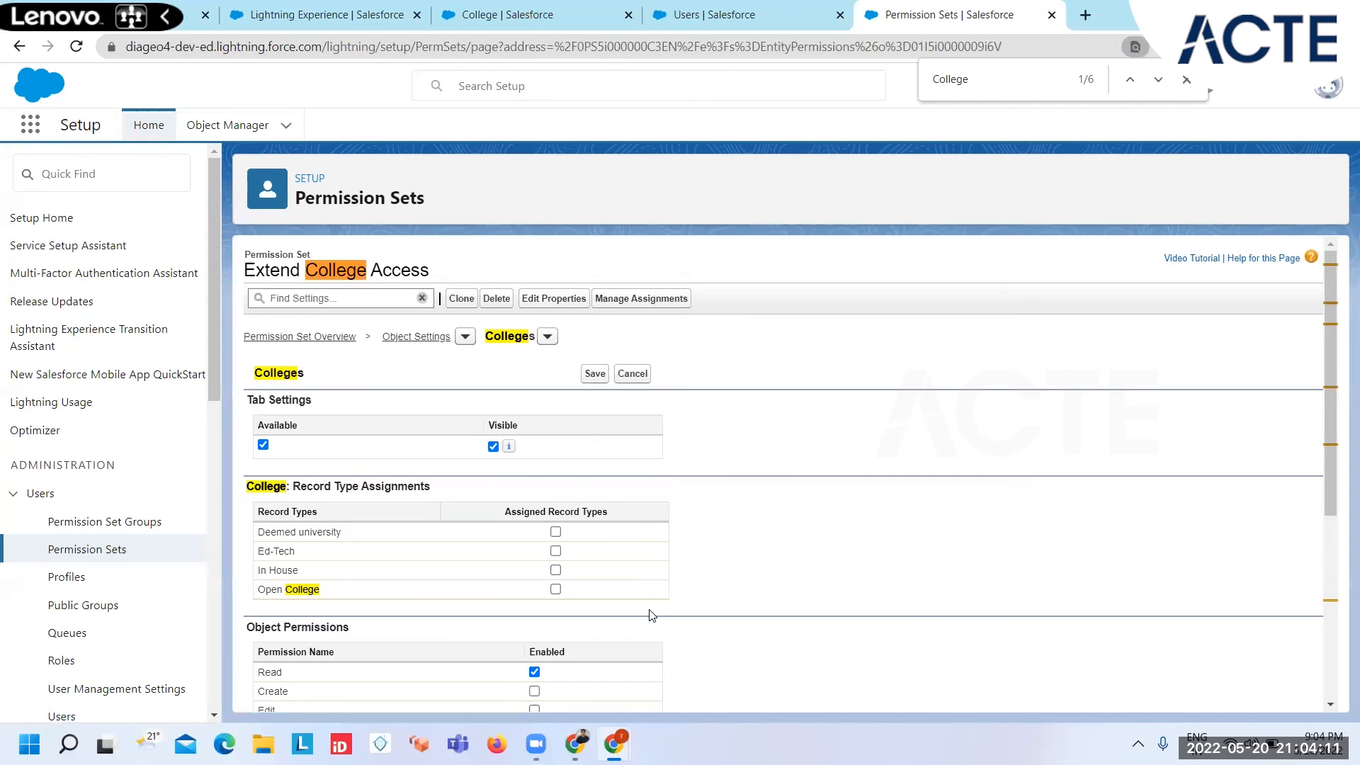
scroll(652, 615, down, 5)
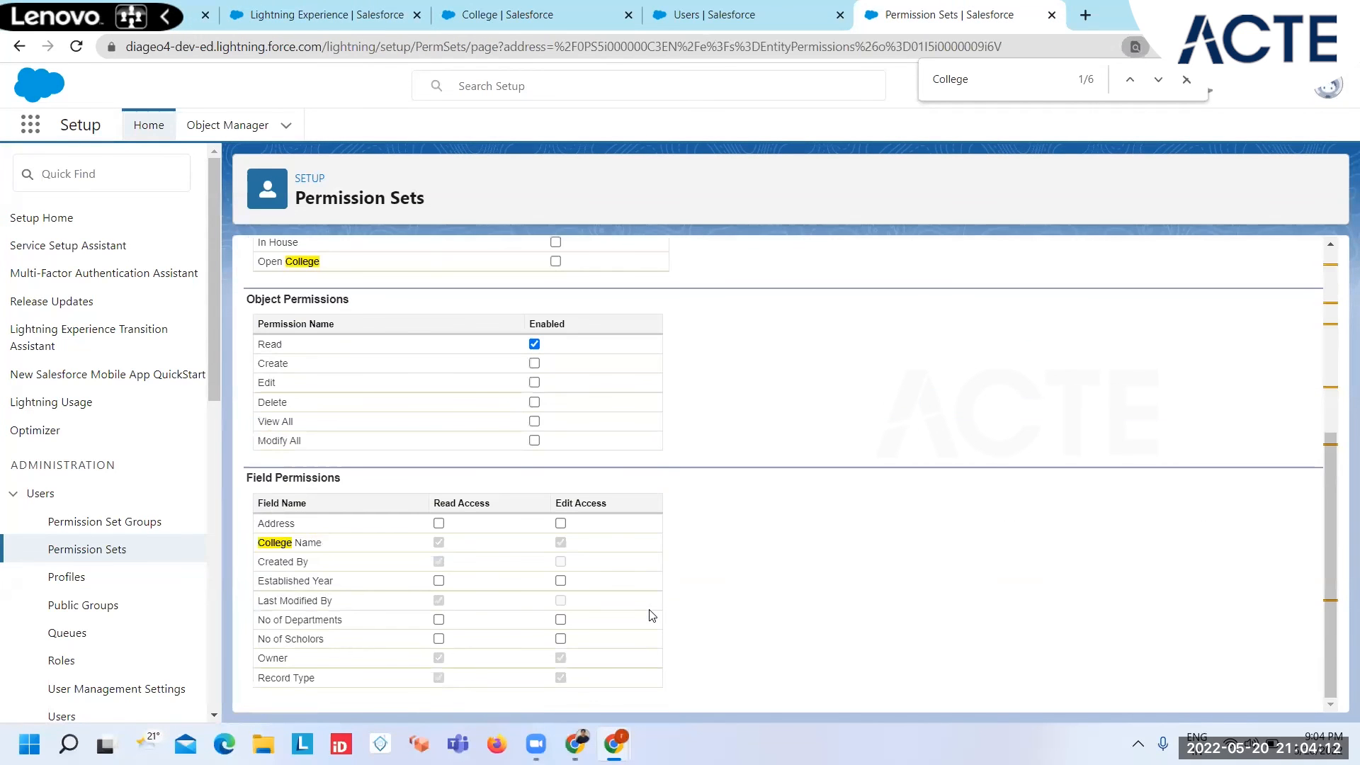
click(438, 581)
click(439, 525)
scroll(609, 425, up, 5)
click(598, 372)
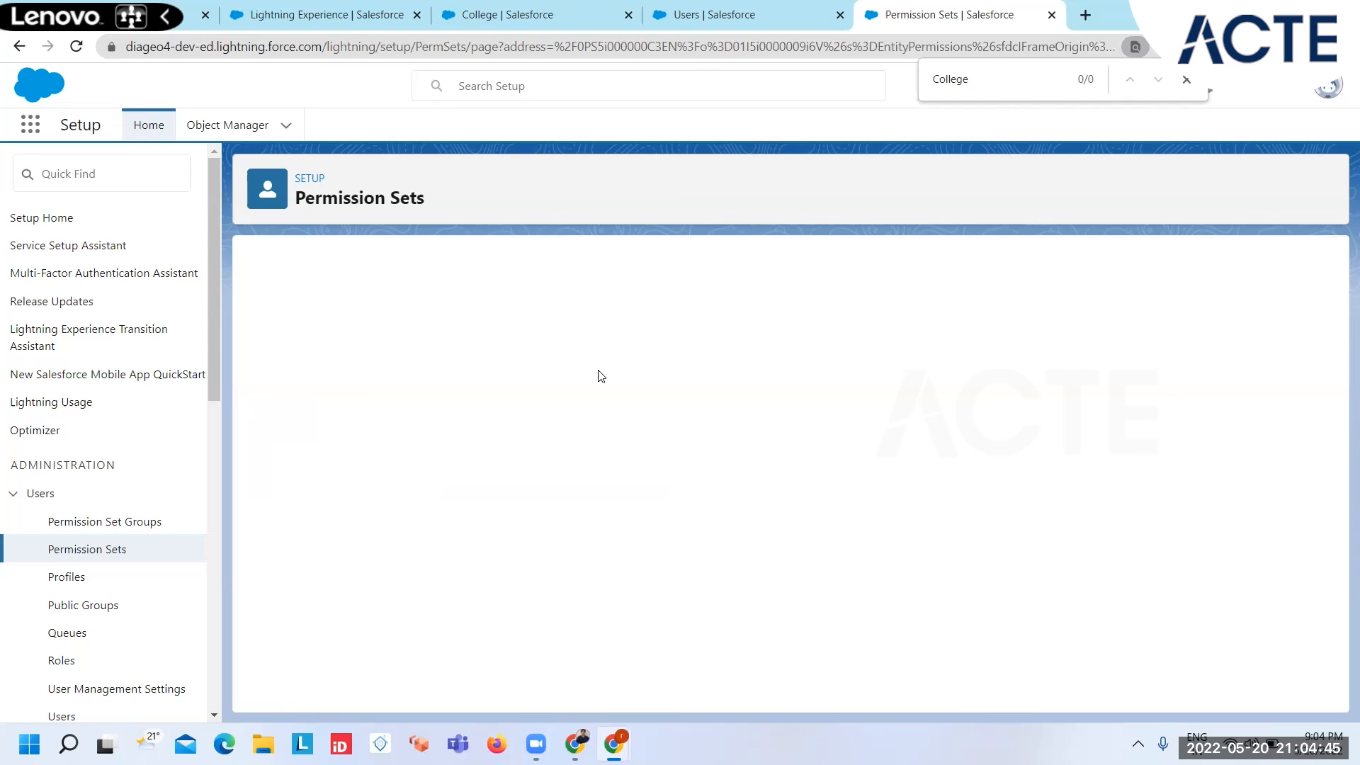
Step: Assign the Extend College Access permission set to the restricted user from their user detail page and save
click(737, 9)
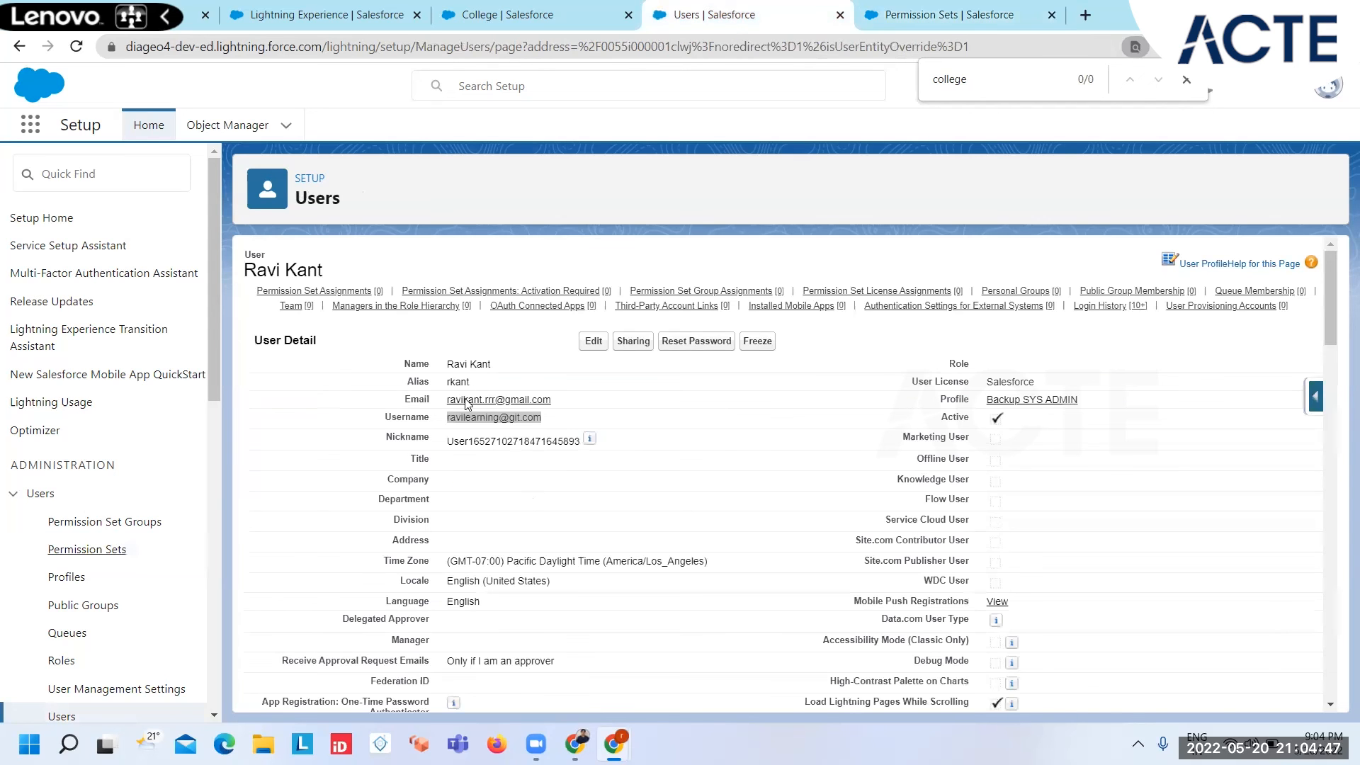
click(325, 296)
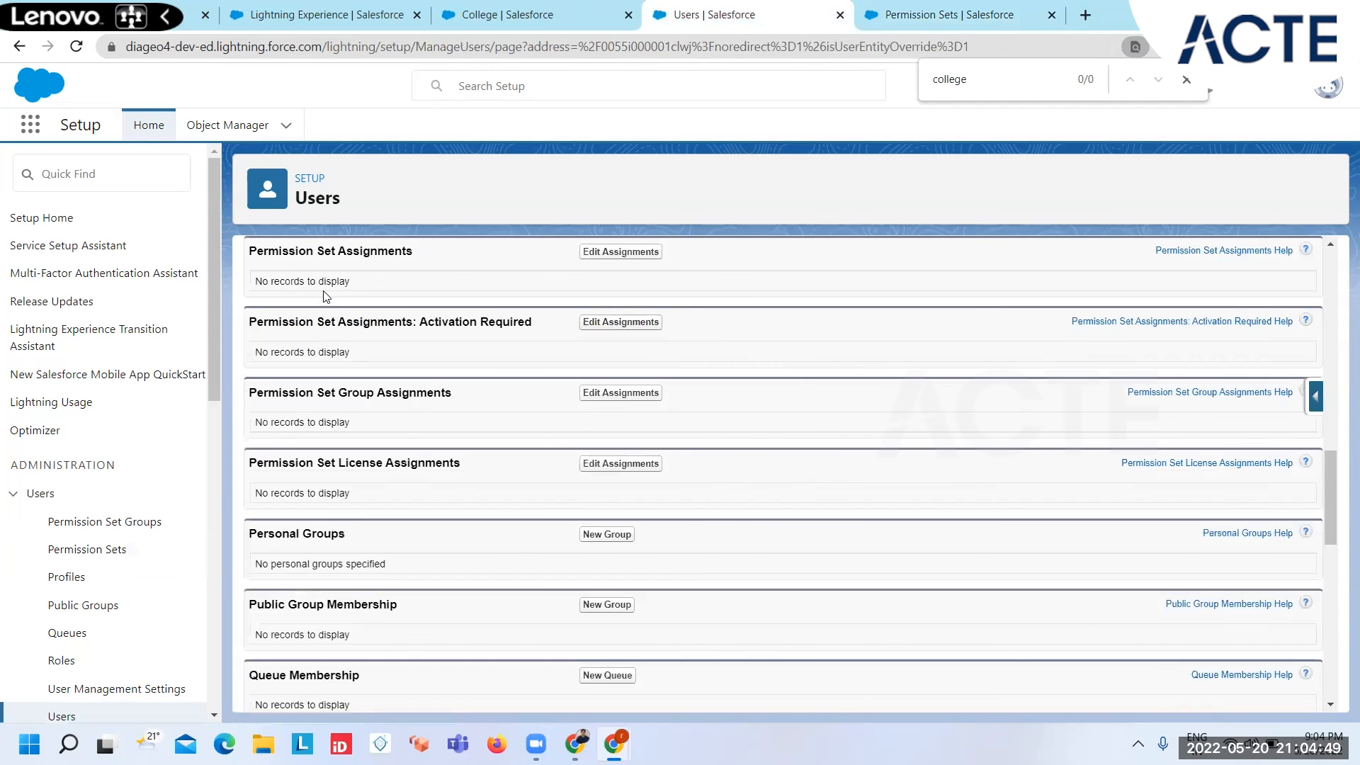
click(607, 254)
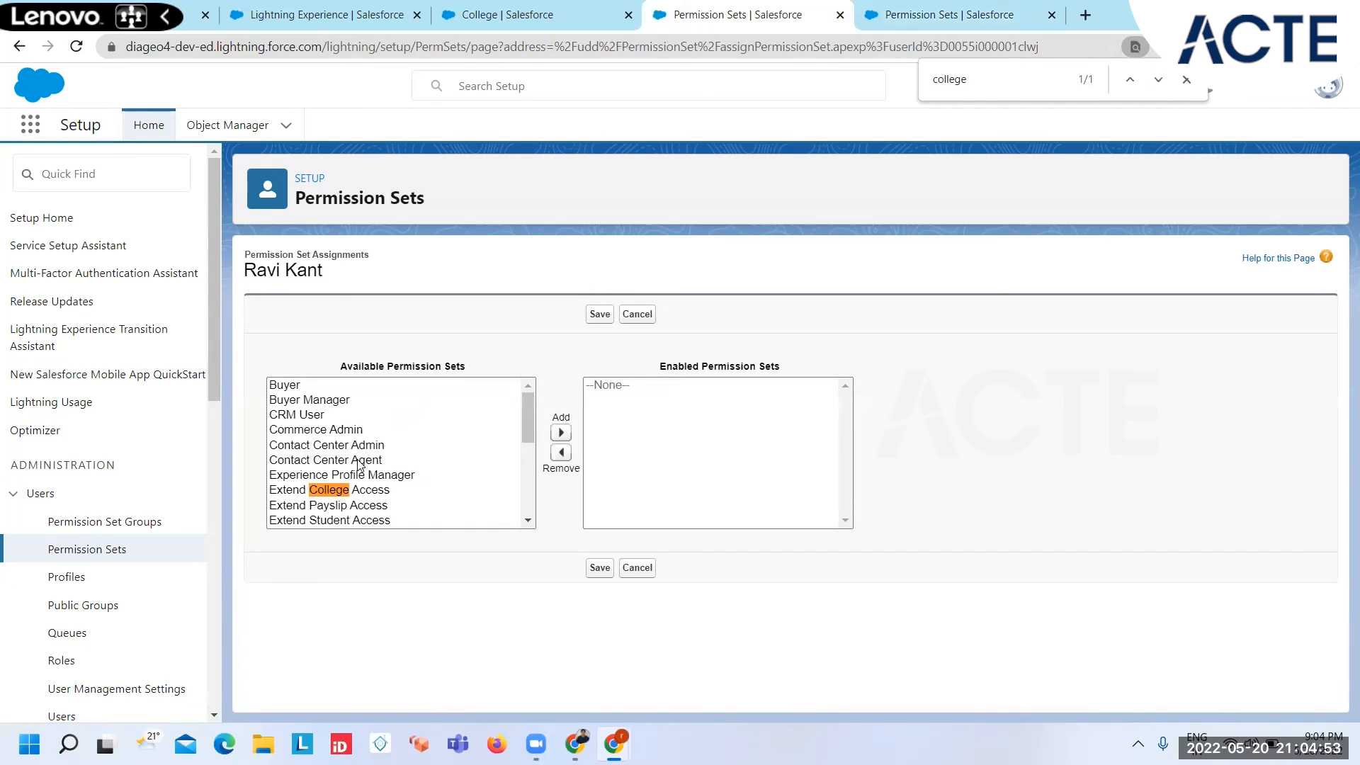
click(350, 495)
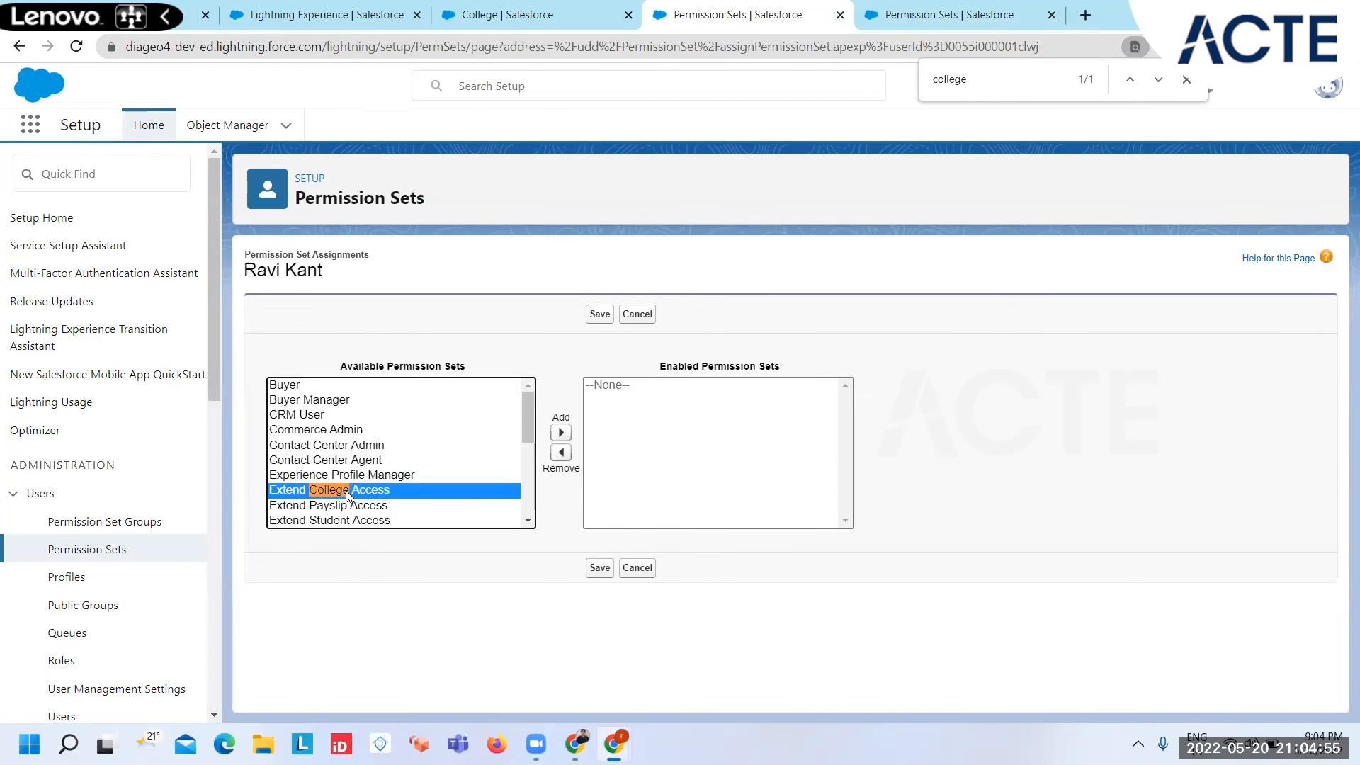
click(559, 433)
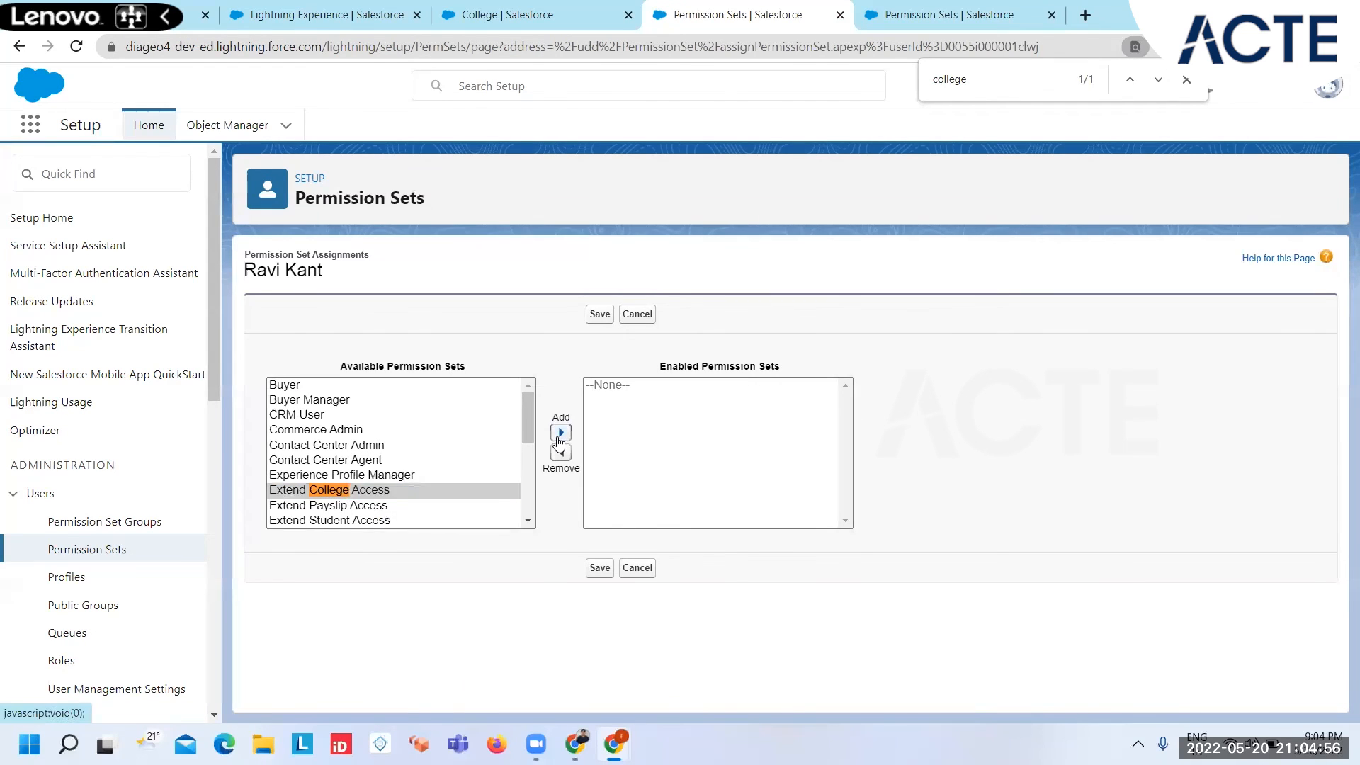
click(600, 314)
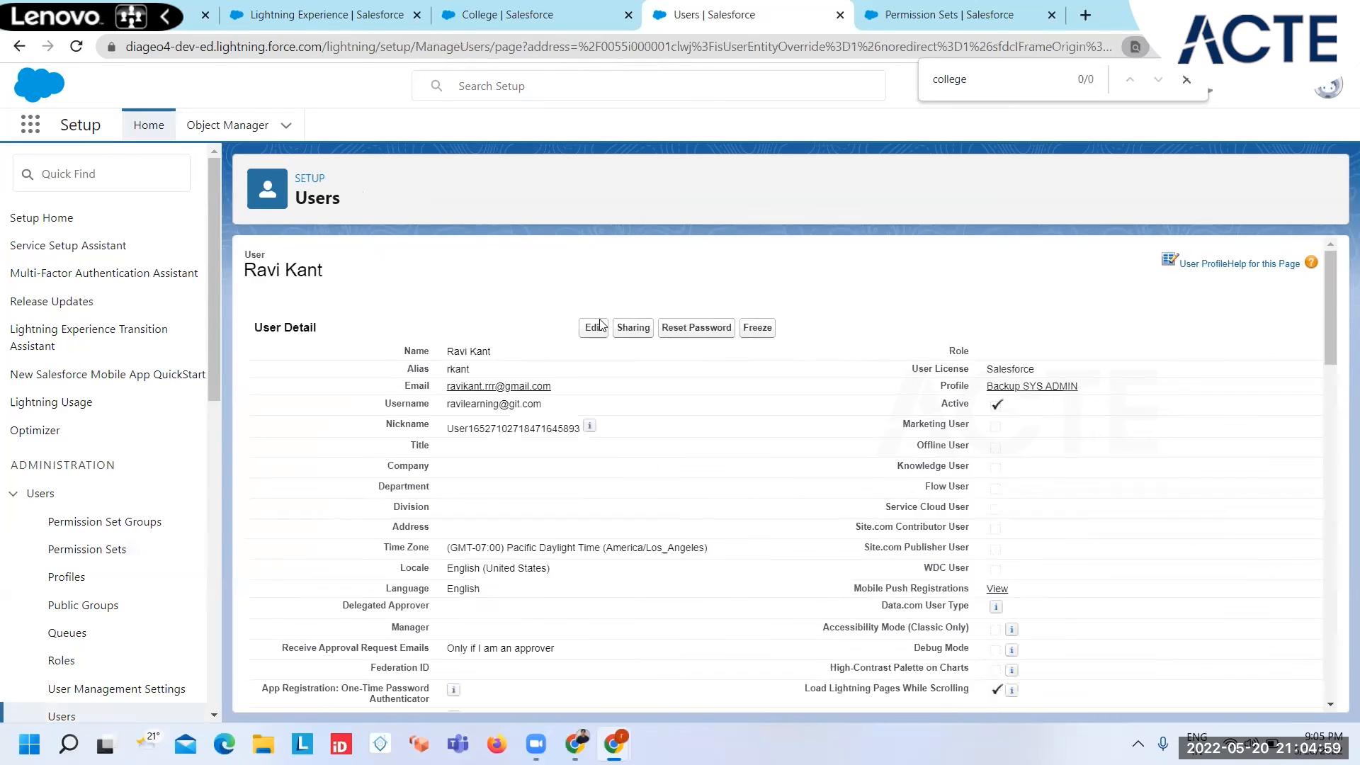
Step: Switch to the restricted user's window, reload the College app and open the IGNOU record from the Colleges list
mouse_move(613, 743)
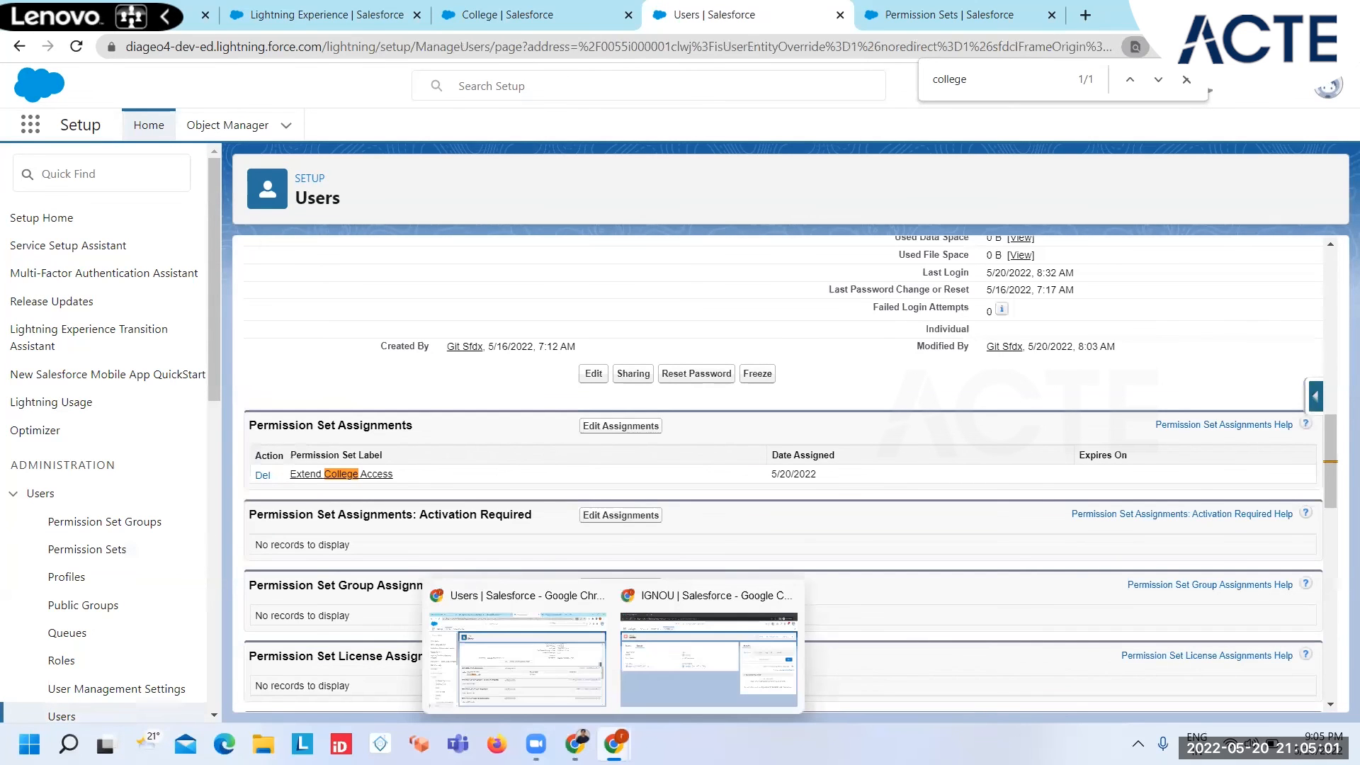
click(695, 661)
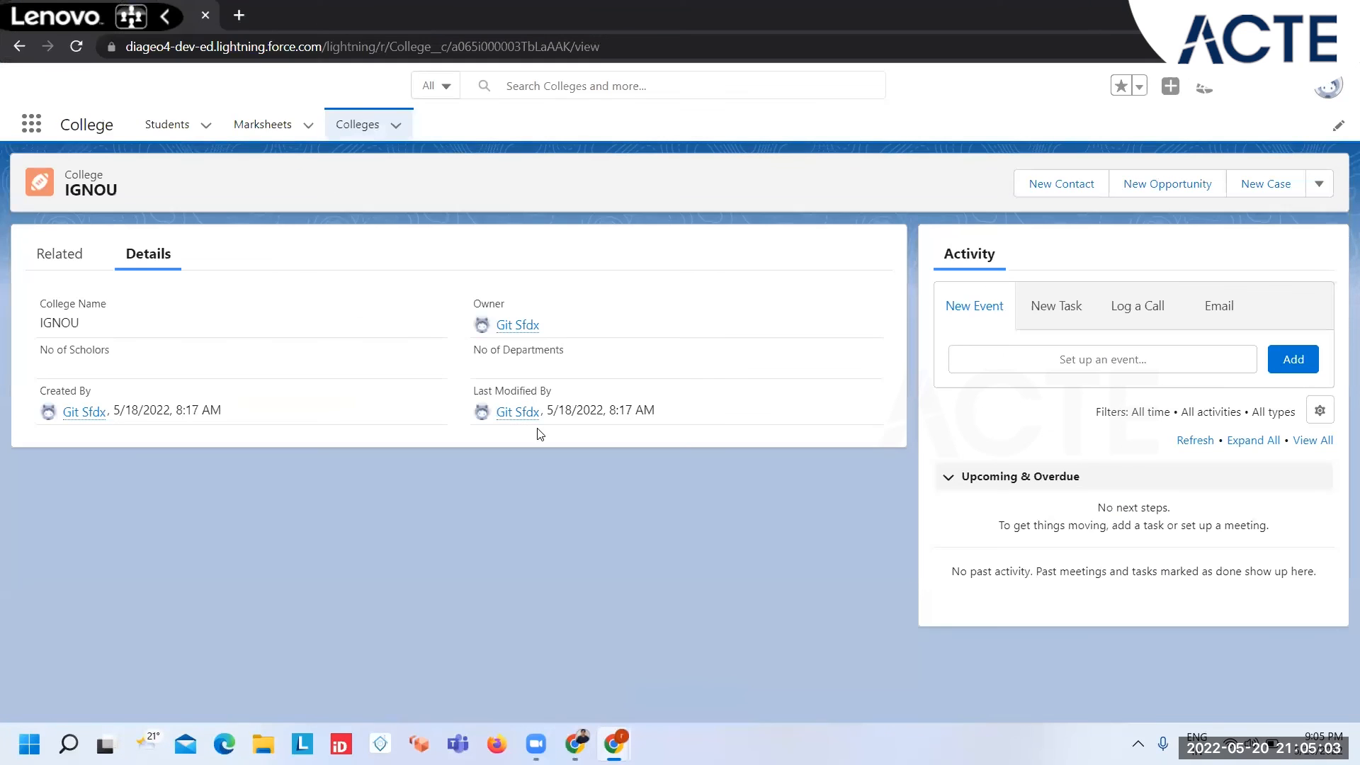
key(F5)
key(F5)
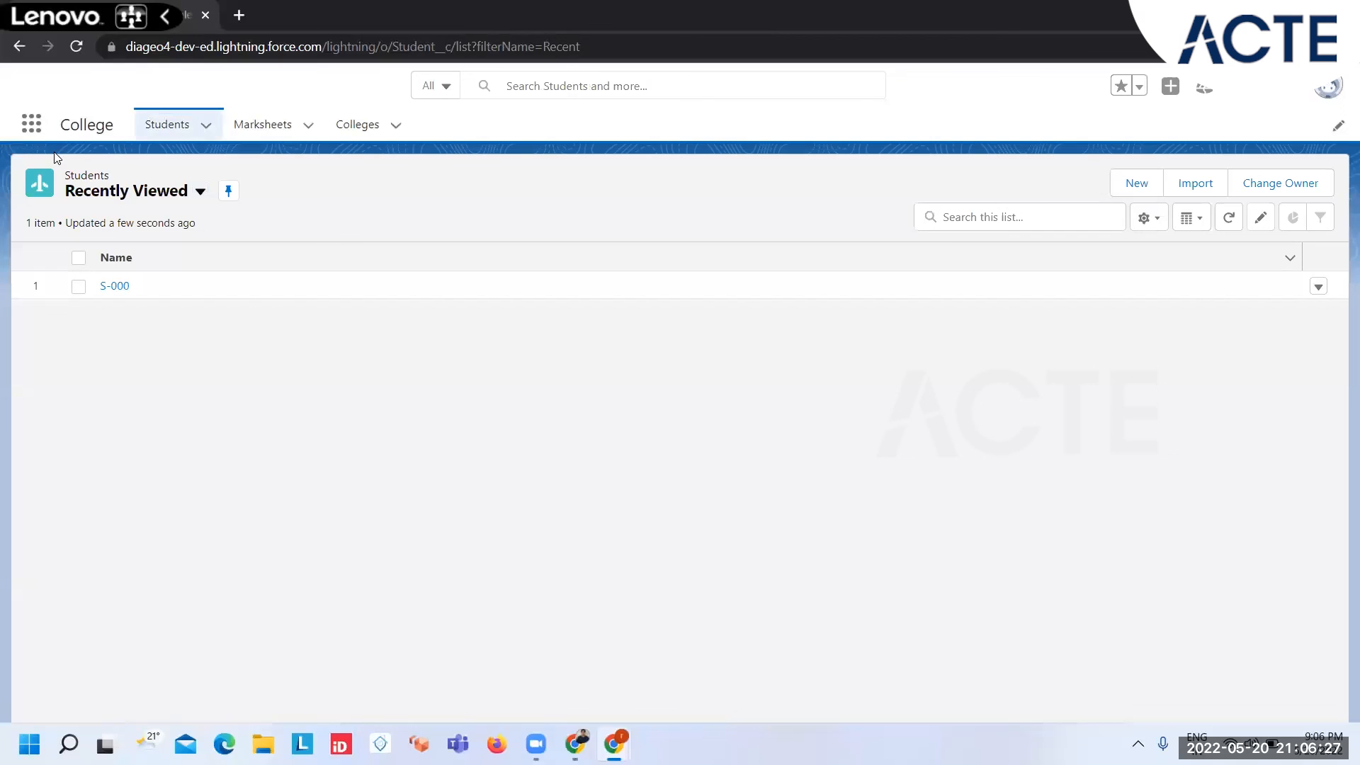
click(349, 124)
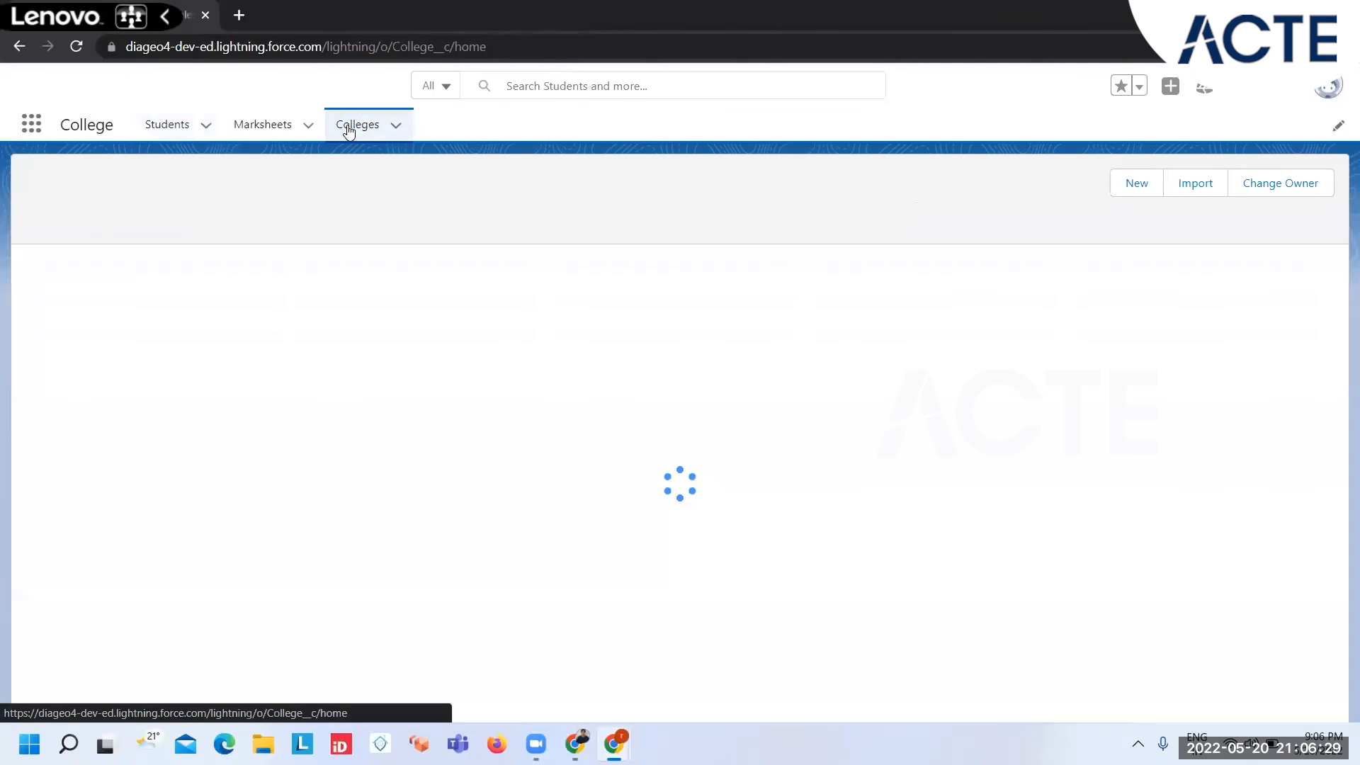
click(100, 286)
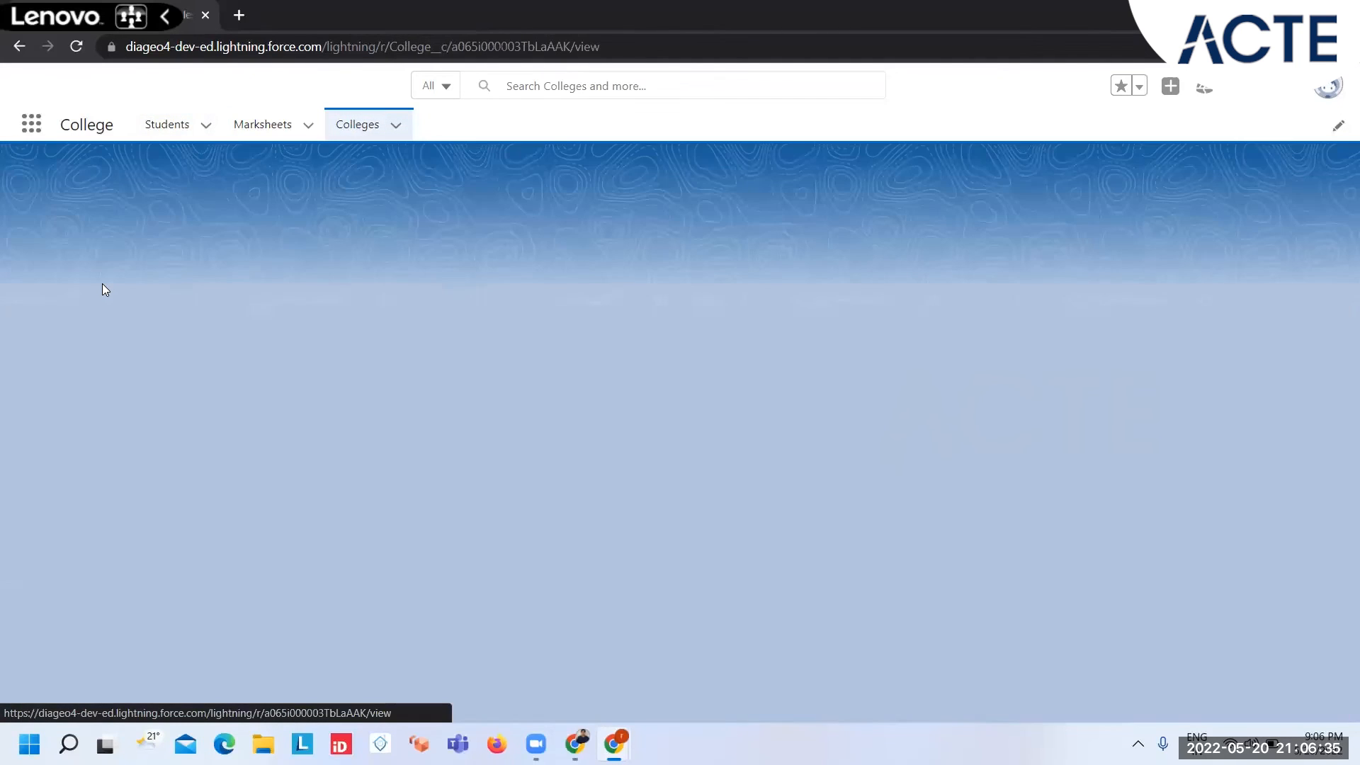